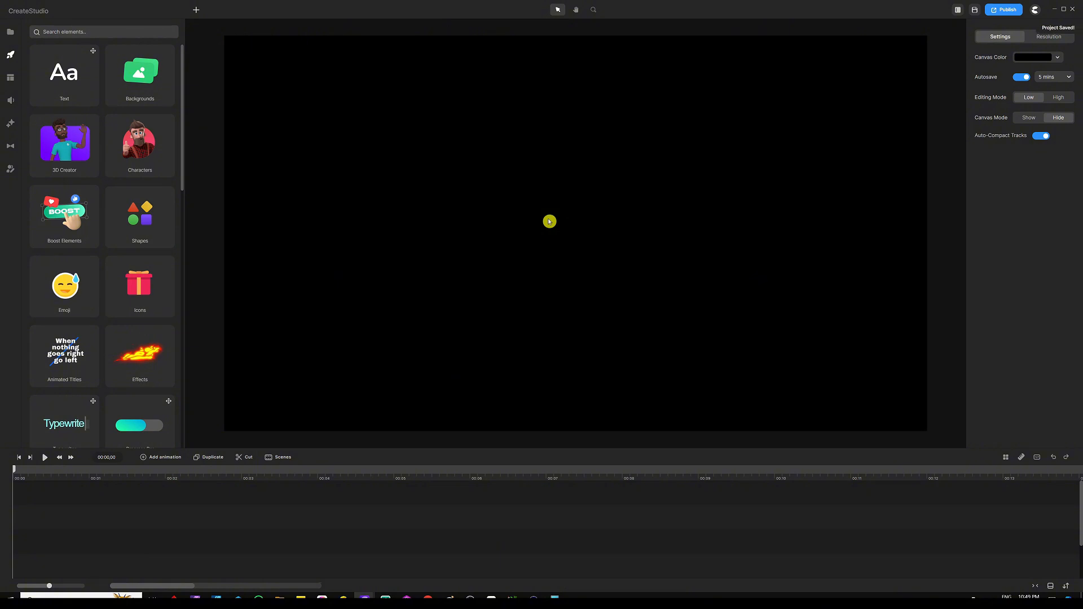
Insert a rounded rectangle, narrow it into a tall vertical bar and round its corners into a pill shape
key("r")
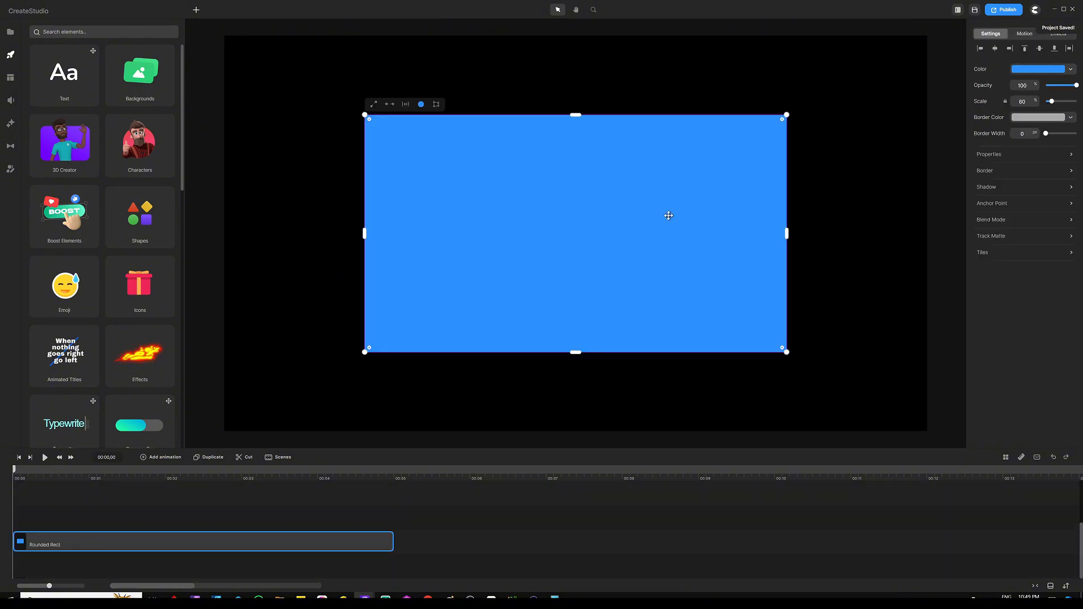
left_click_drag(785, 233, 596, 227)
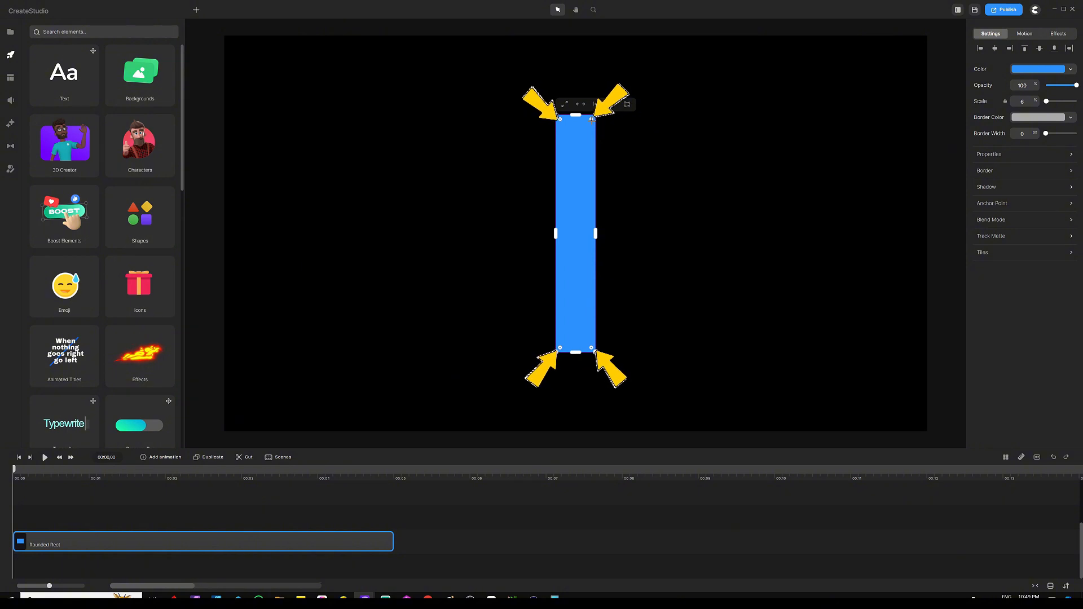
left_click_drag(591, 120, 575, 175)
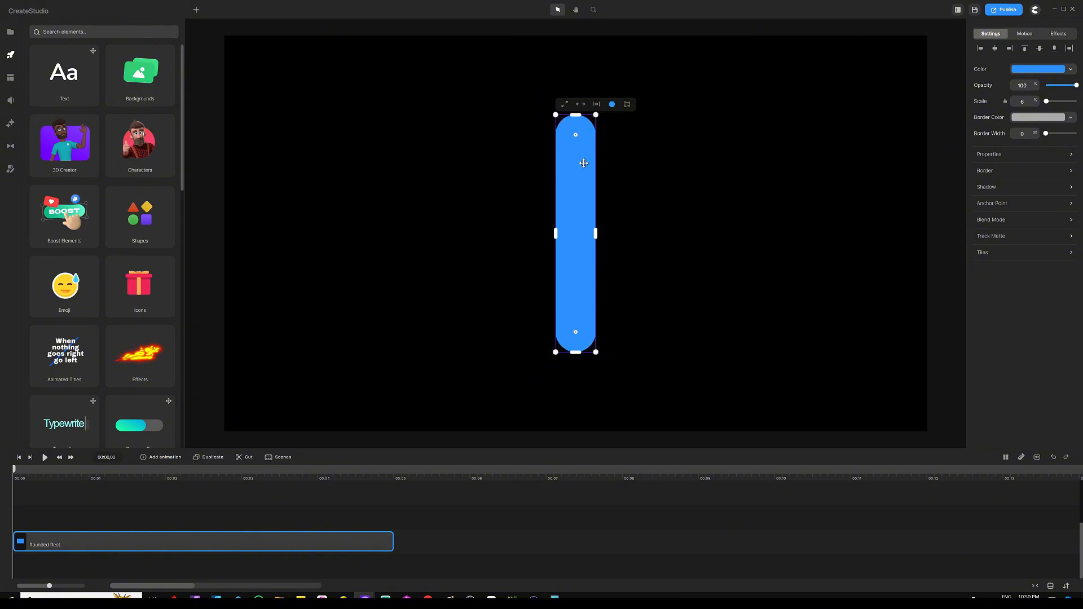
Scale the pill bar down and move it toward the left side of the canvas
left_click_drag(595, 116, 586, 171)
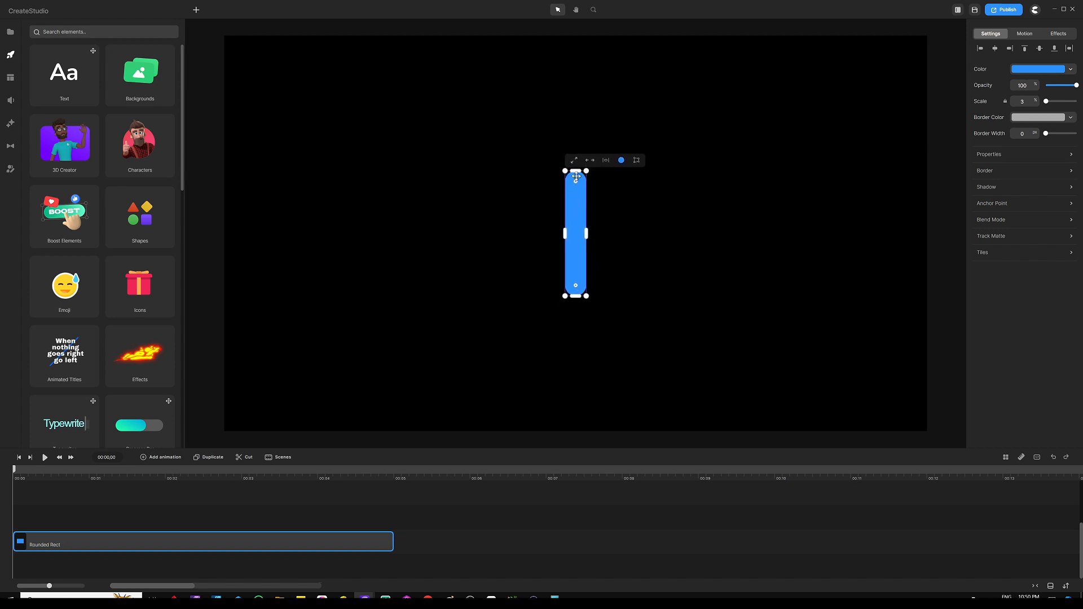
left_click_drag(574, 197, 340, 186)
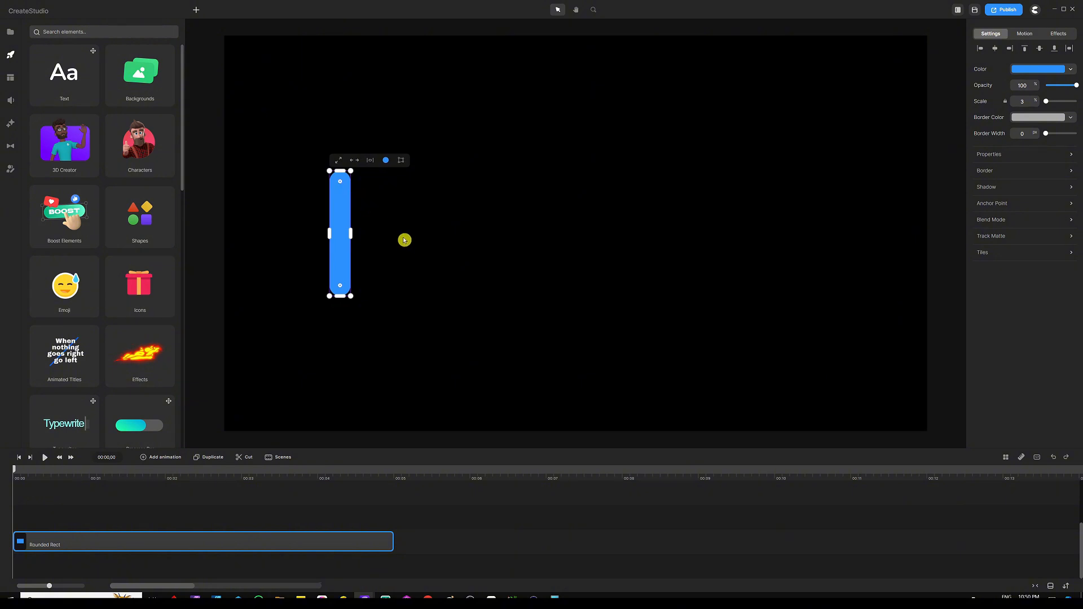
Duplicate the bar and shift the copy upward so it overlaps the top of the original
key("ctrl+d")
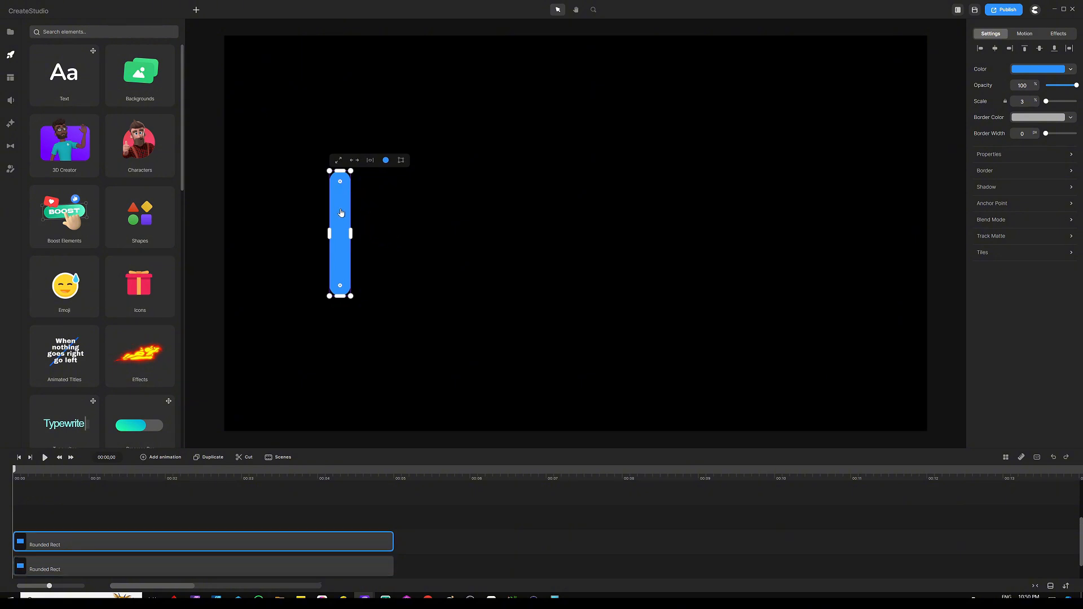
left_click_drag(340, 213, 339, 159)
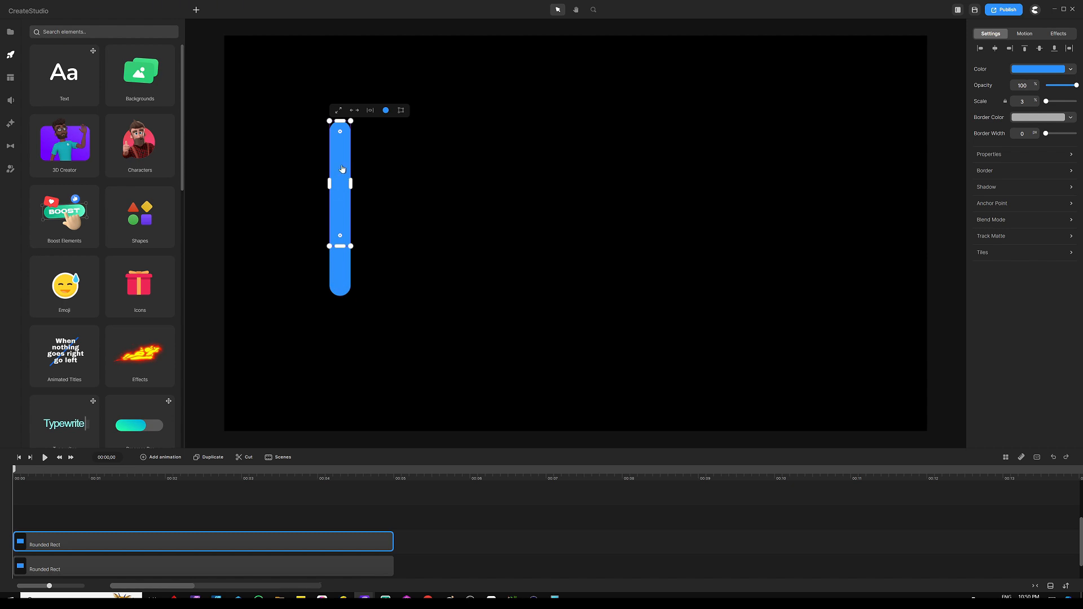
left_click_drag(342, 169, 341, 164)
Change the copied bar's fill colour to a light blue
left_click(1023, 71)
left_click_drag(942, 108, 959, 62)
left_click(796, 139)
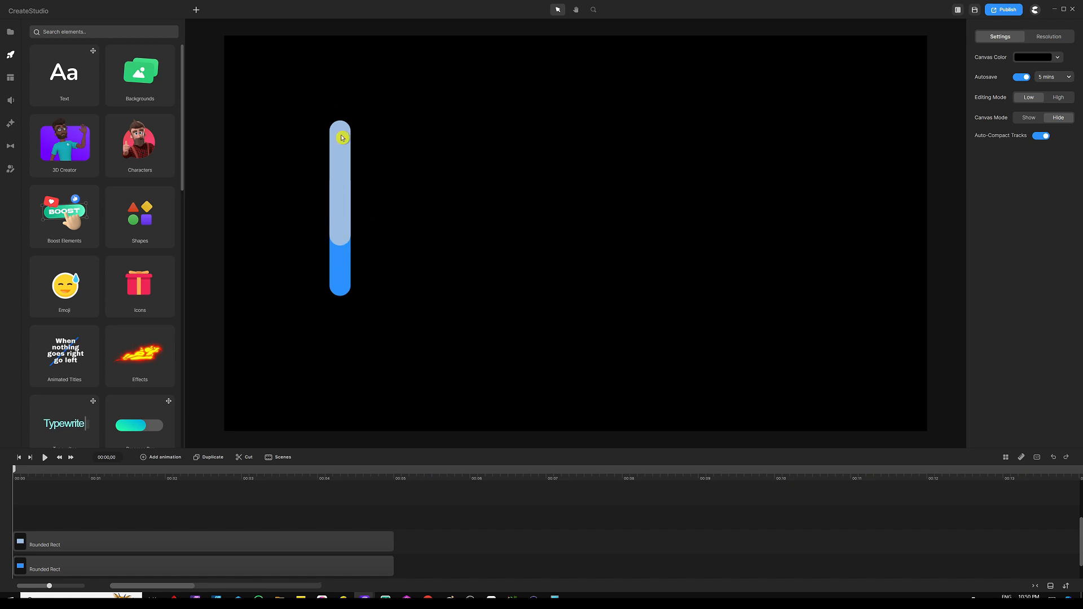
Apply the Swing Y loop motion to the light blue bar
left_click(336, 155)
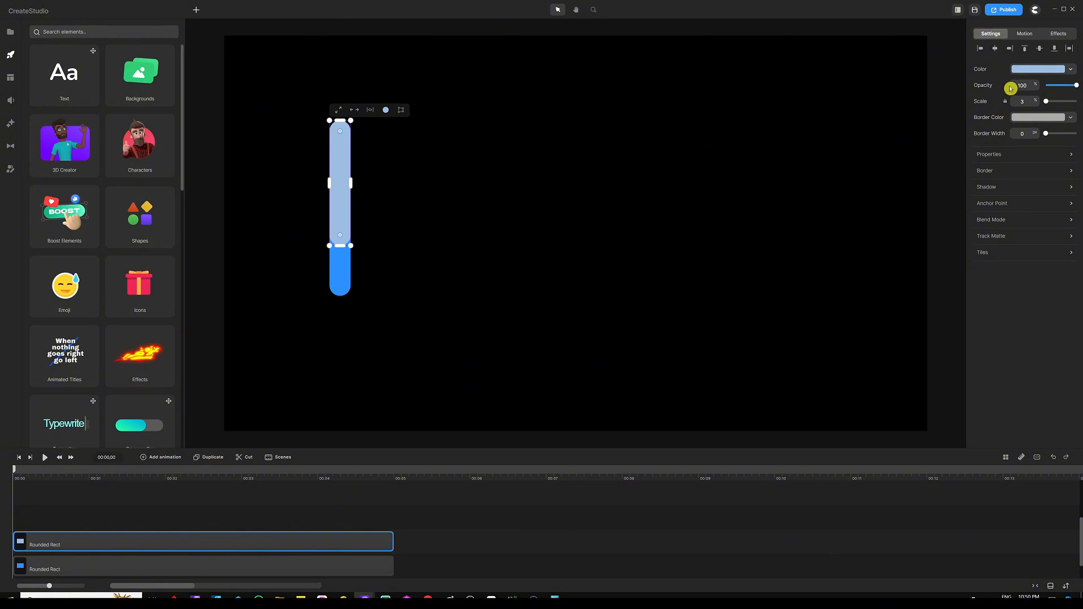
left_click(1025, 35)
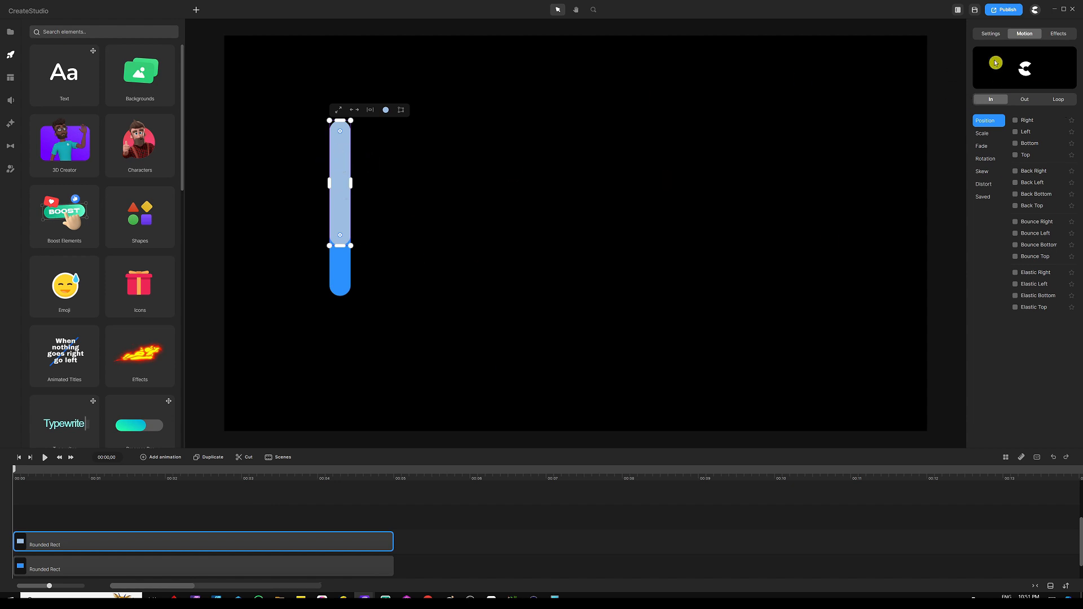
left_click(1058, 100)
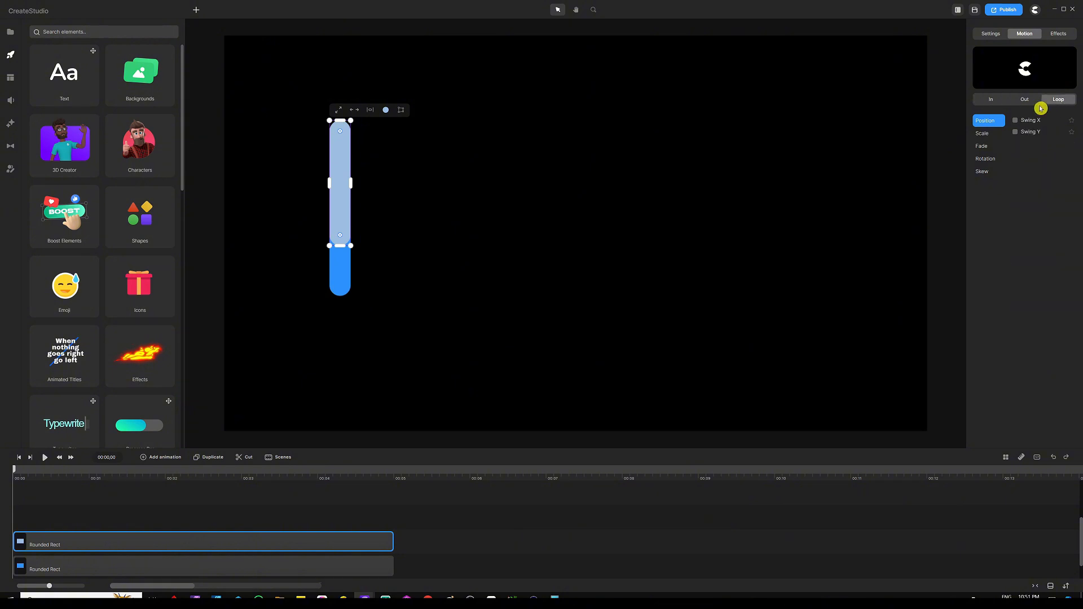
left_click(1014, 132)
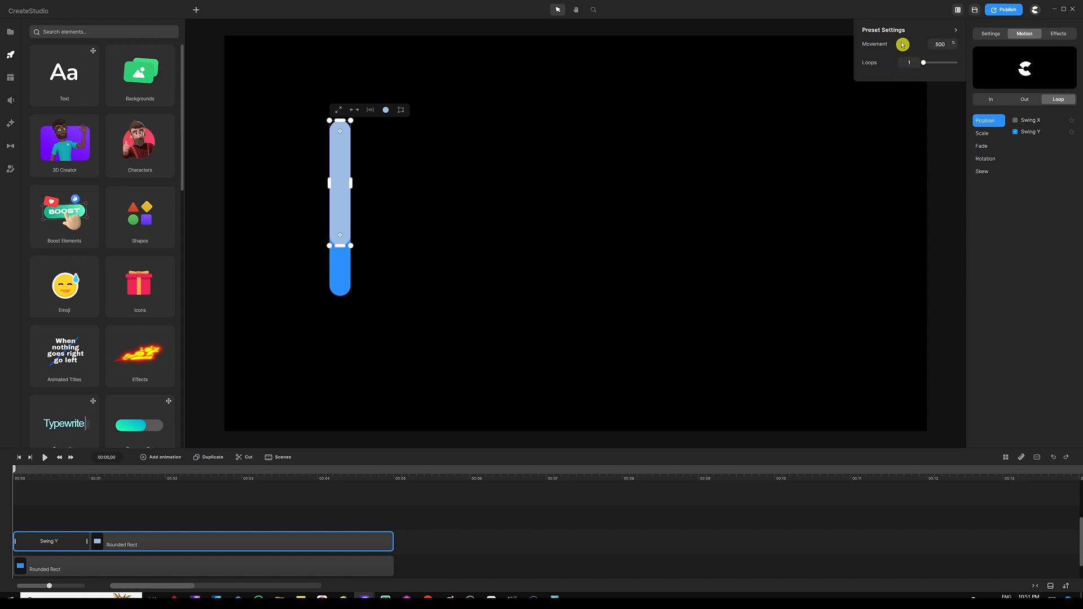
Set the Swing Y preset's movement to 30 and its loops to 8
left_click_drag(947, 44, 922, 47)
left_click(889, 66)
Stretch the light bar's Swing Y animation to span the bar's full clip length on the timeline
left_click_drag(304, 447, 304, 414)
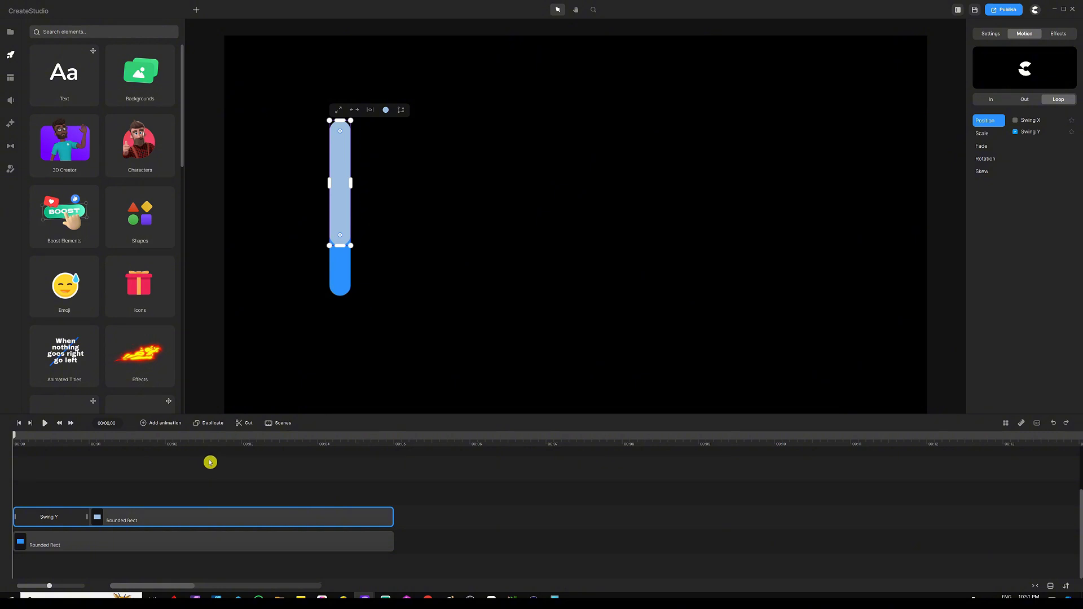
scroll(210, 463, "down", 2)
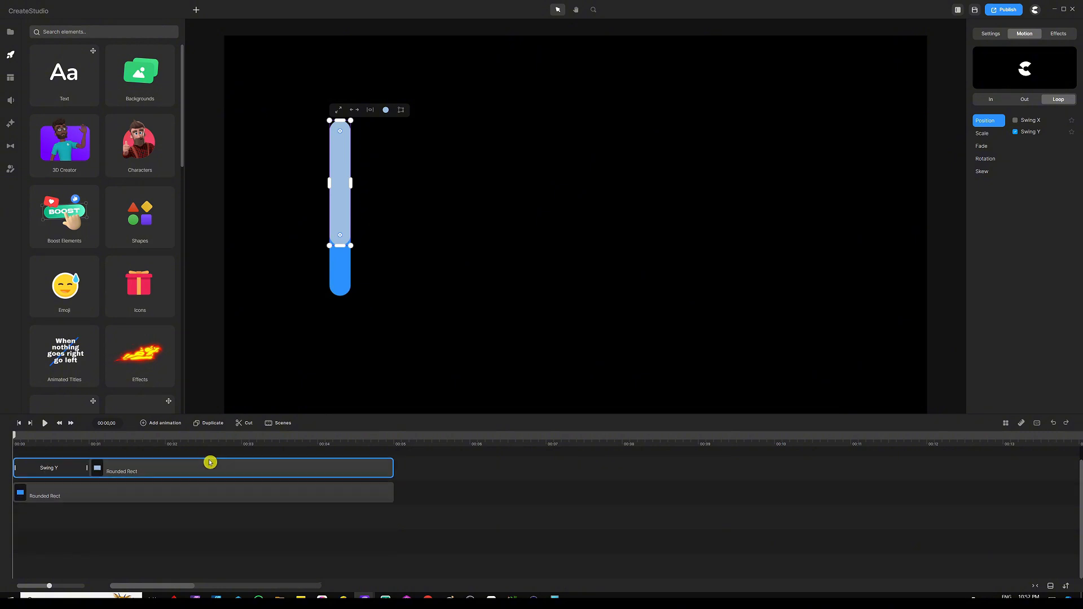
scroll(206, 468, "up", 1)
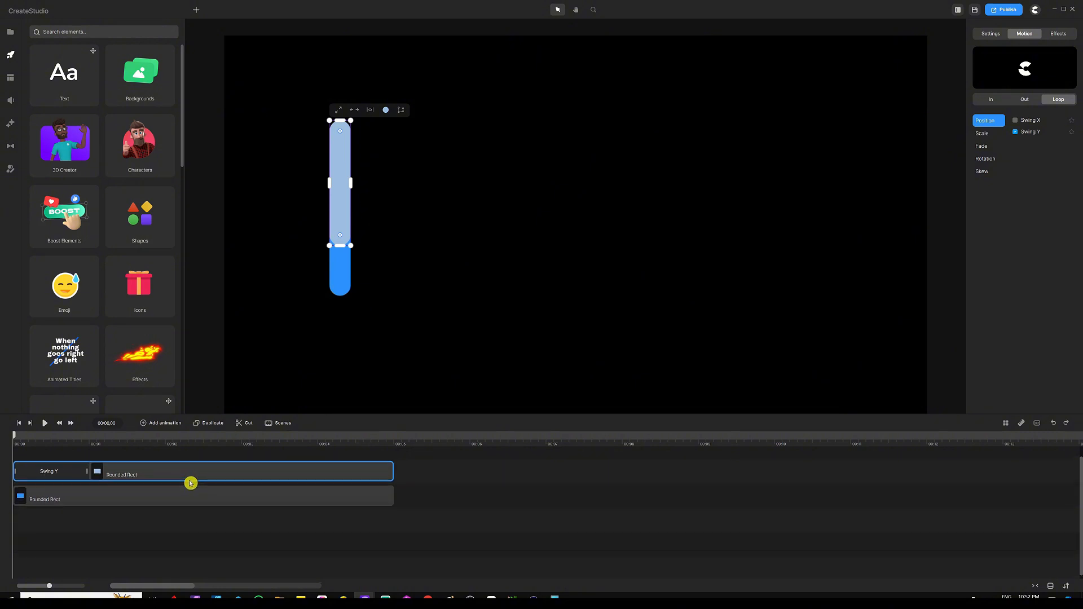
left_click(86, 483)
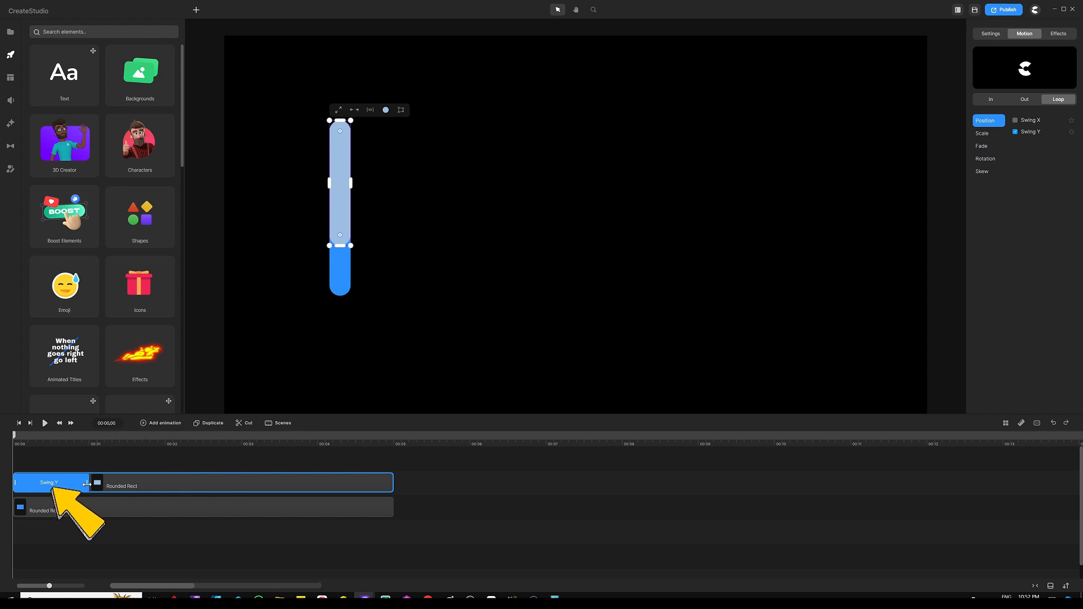
left_click_drag(86, 483, 399, 482)
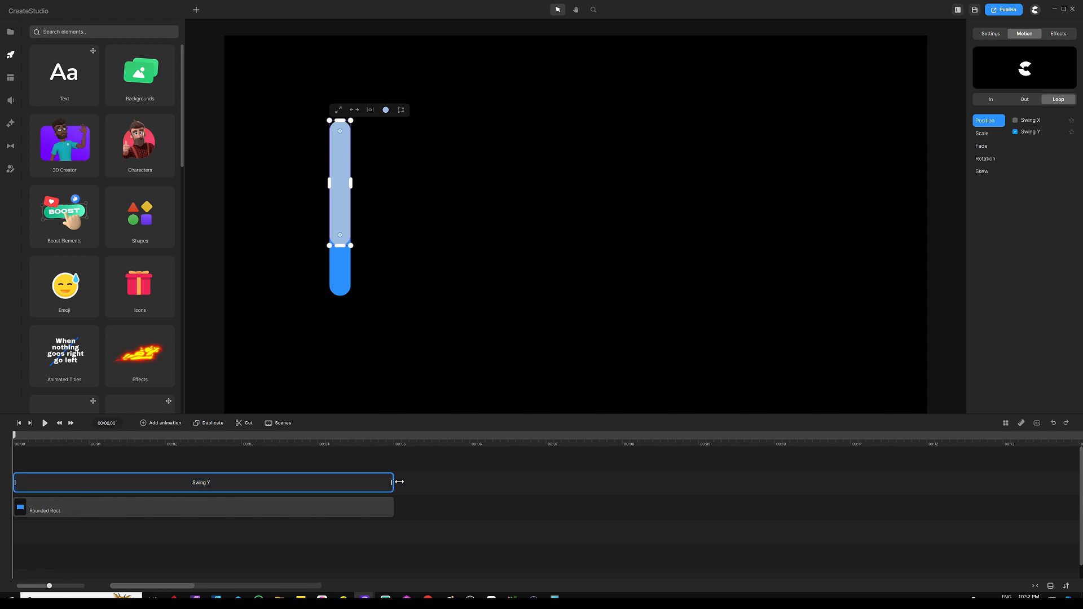
Play the animation preview and return the playhead to the start
left_click(121, 464)
left_click(45, 423)
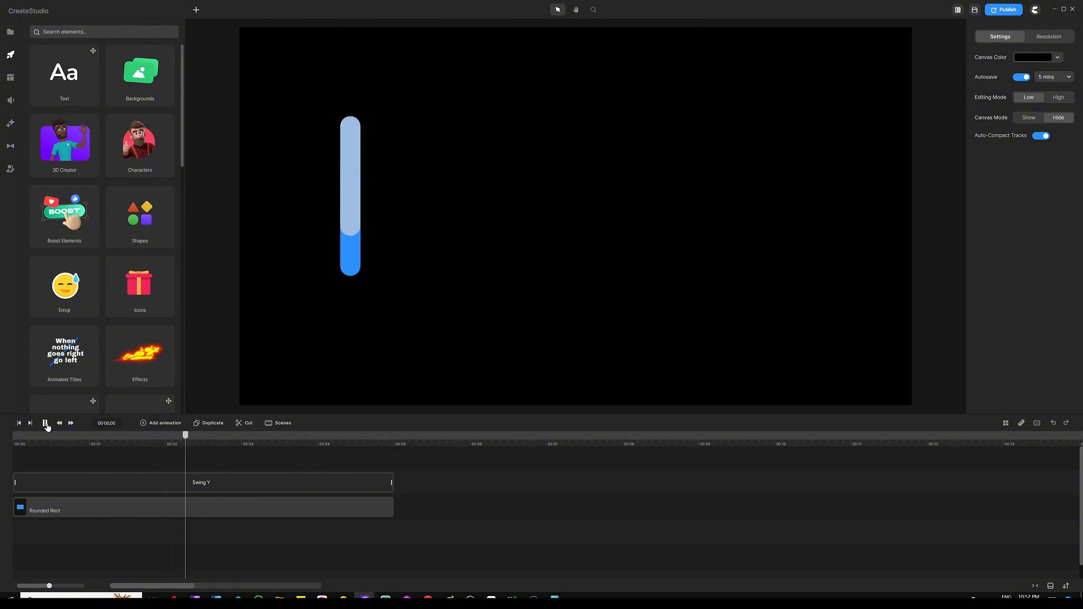
left_click(255, 429)
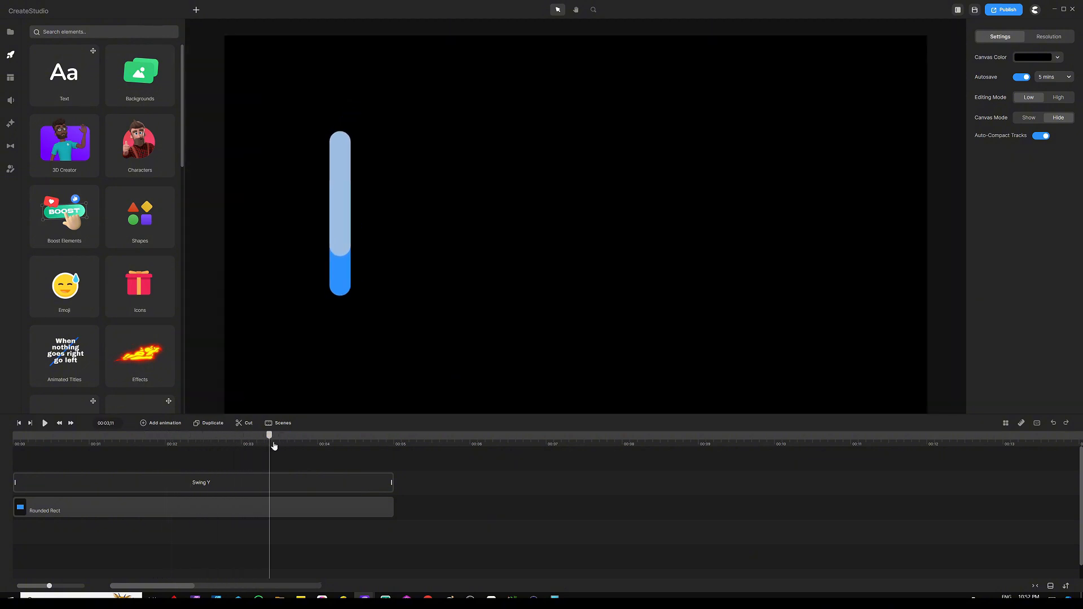
left_click_drag(268, 442, 1, 426)
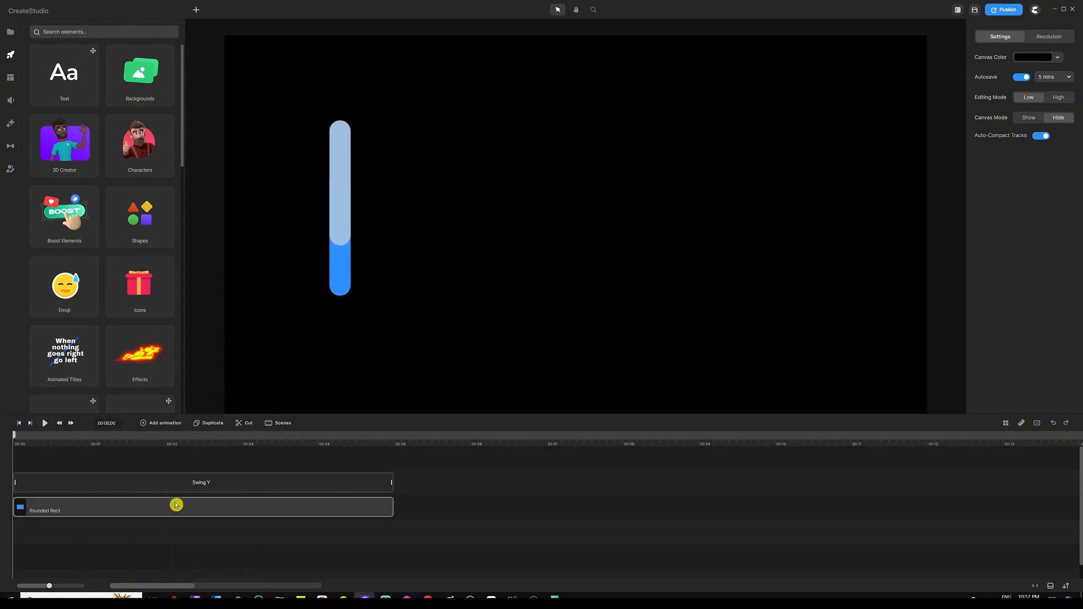
Give the dark blue bar the same Swing Y loop with movement -30 and 8 loops, spanning its full clip
left_click(197, 509)
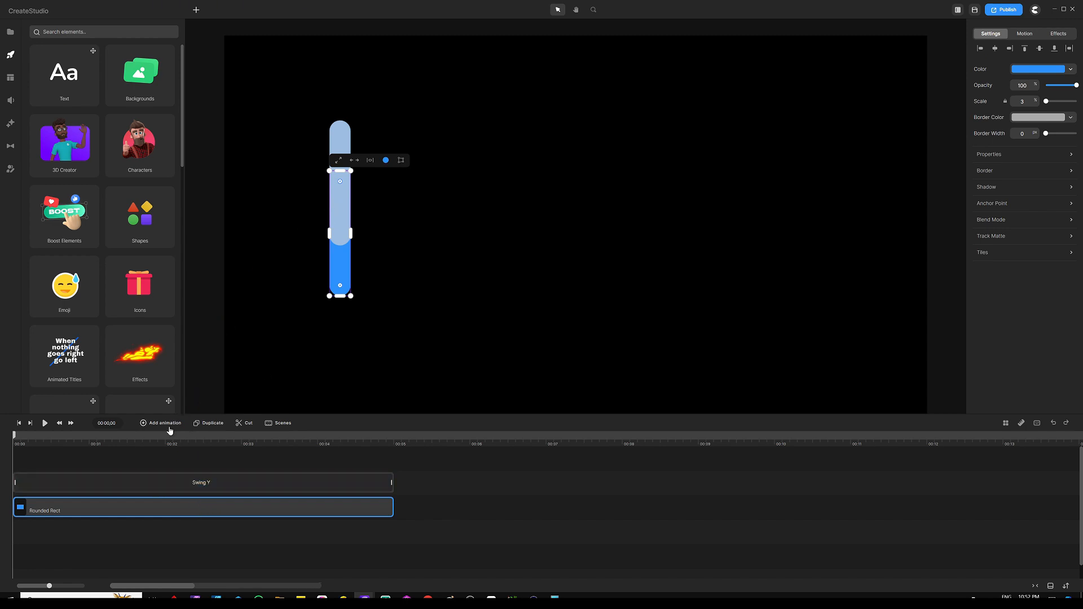
left_click(190, 484)
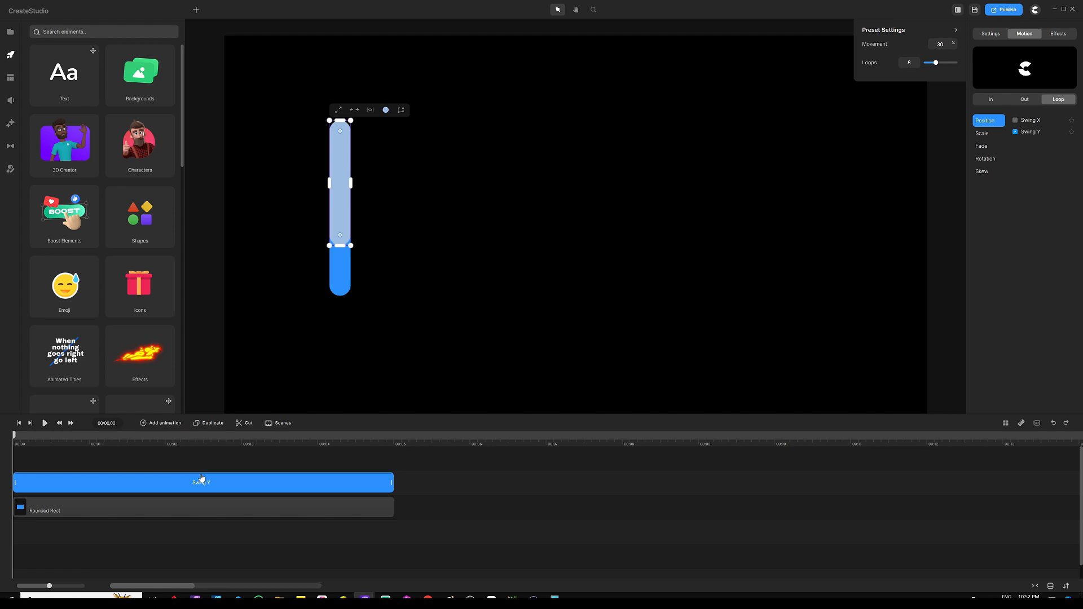
left_click(186, 509)
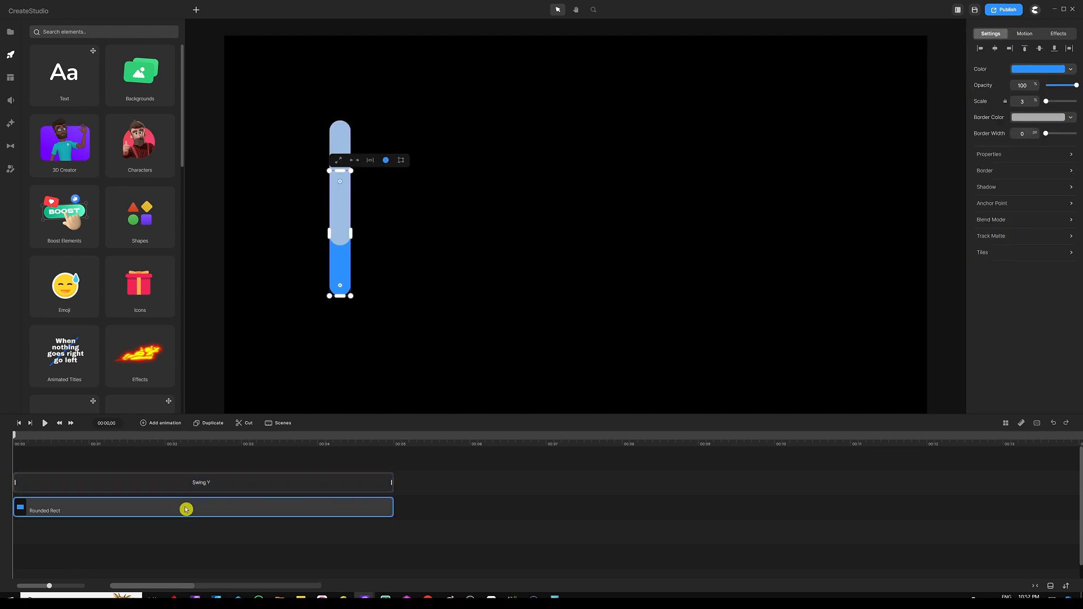
left_click(186, 509)
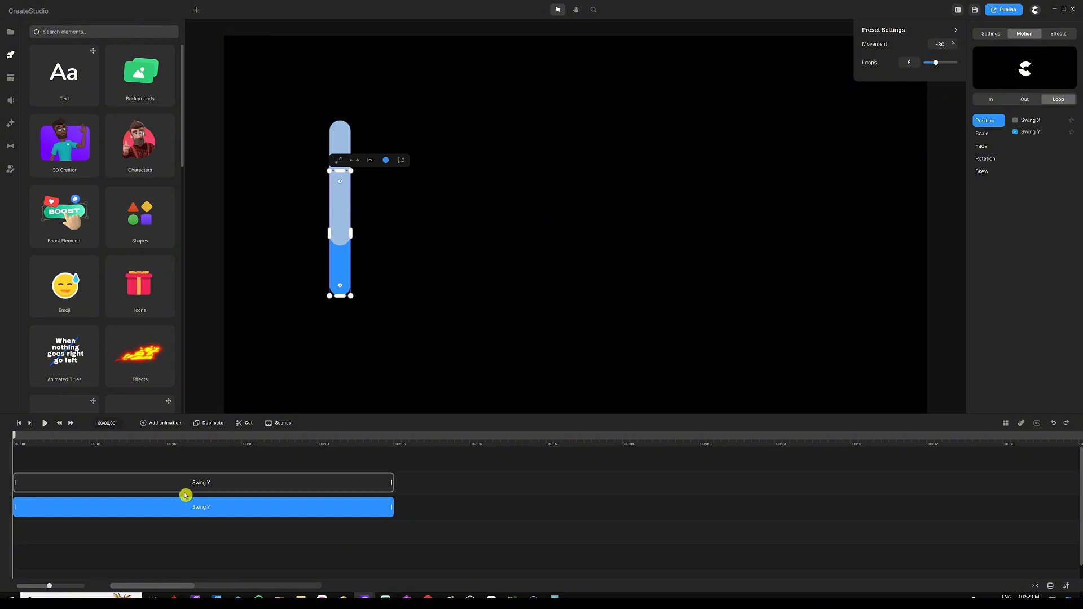
left_click(161, 460)
Preview both bars' animation and reset the playhead to the start
left_click(45, 423)
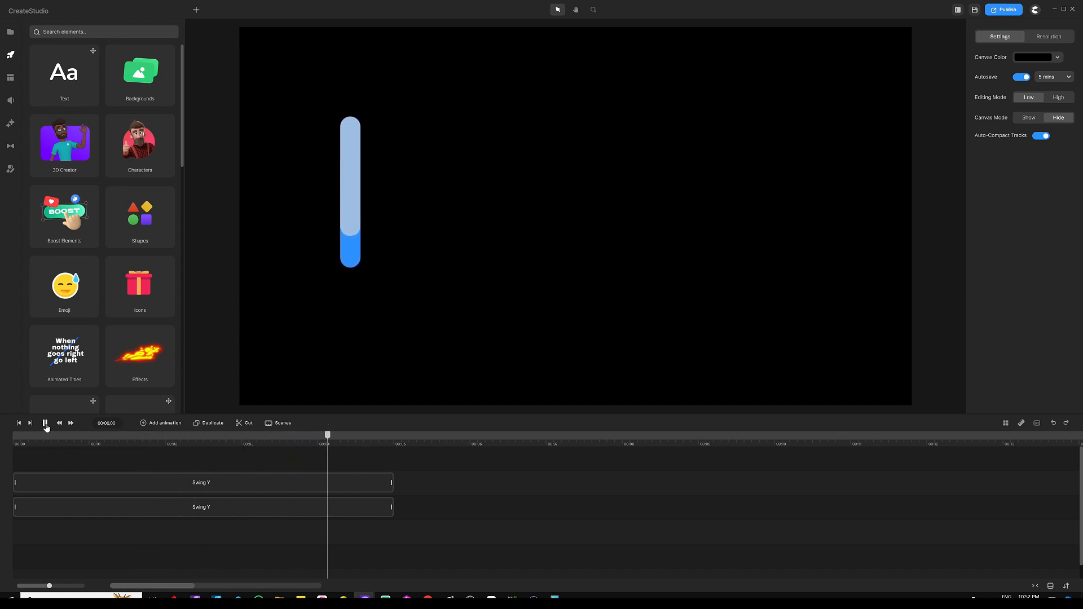
left_click(46, 424)
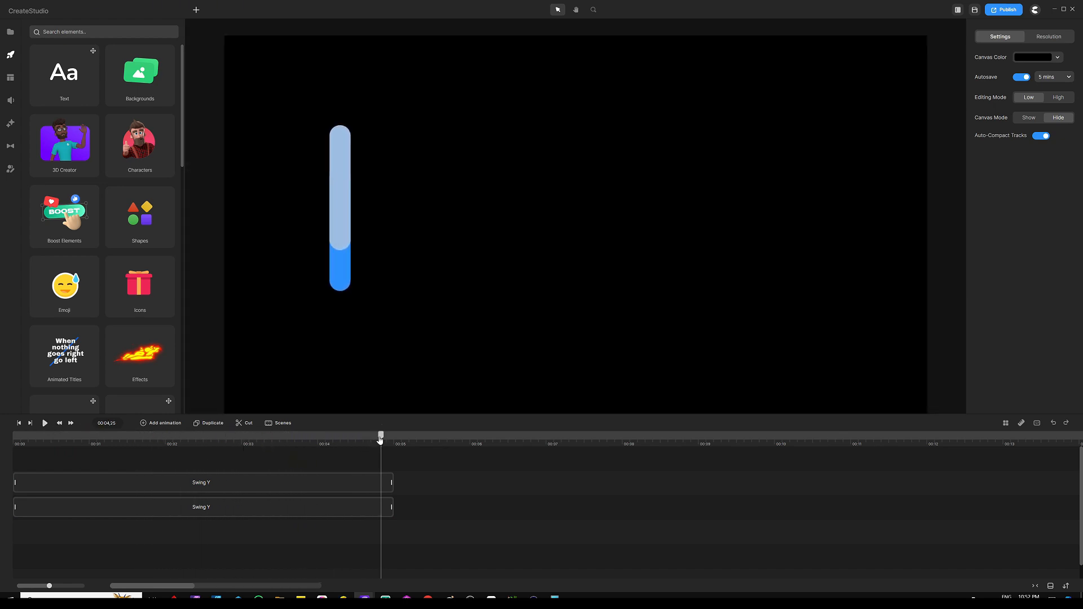
left_click_drag(381, 438, 11, 436)
Change the light bar's fill to the same blue as the other bar, 2c92ff
left_click(343, 162)
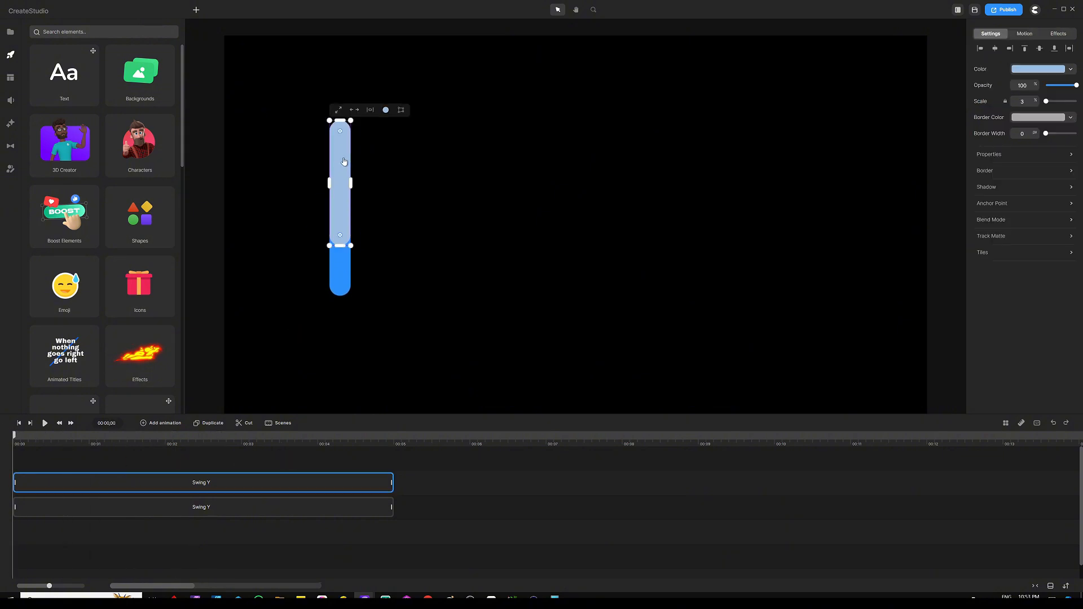
left_click(1027, 72)
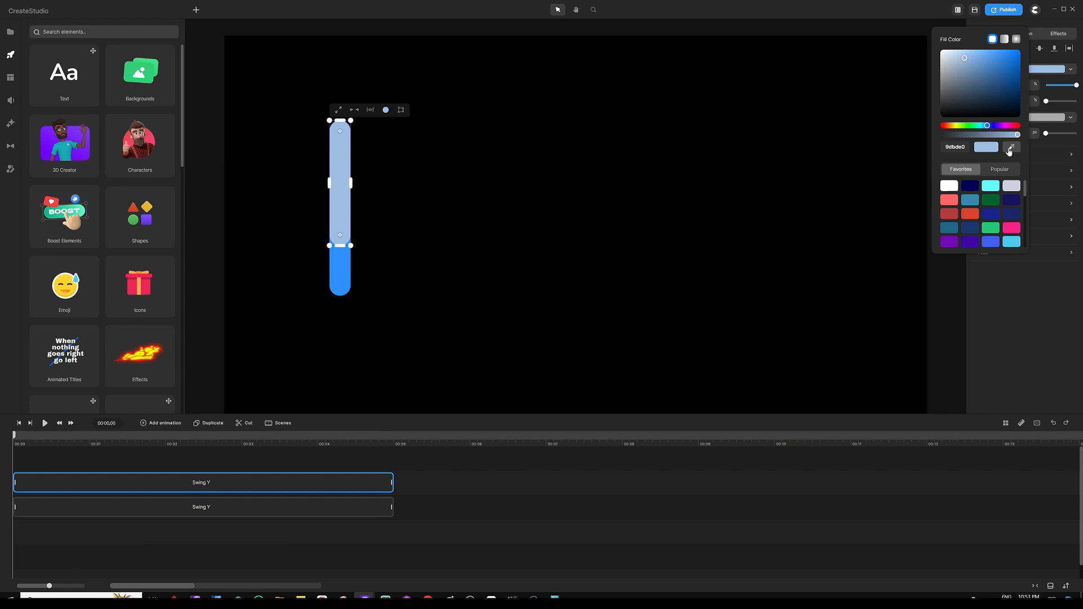
left_click(1010, 147)
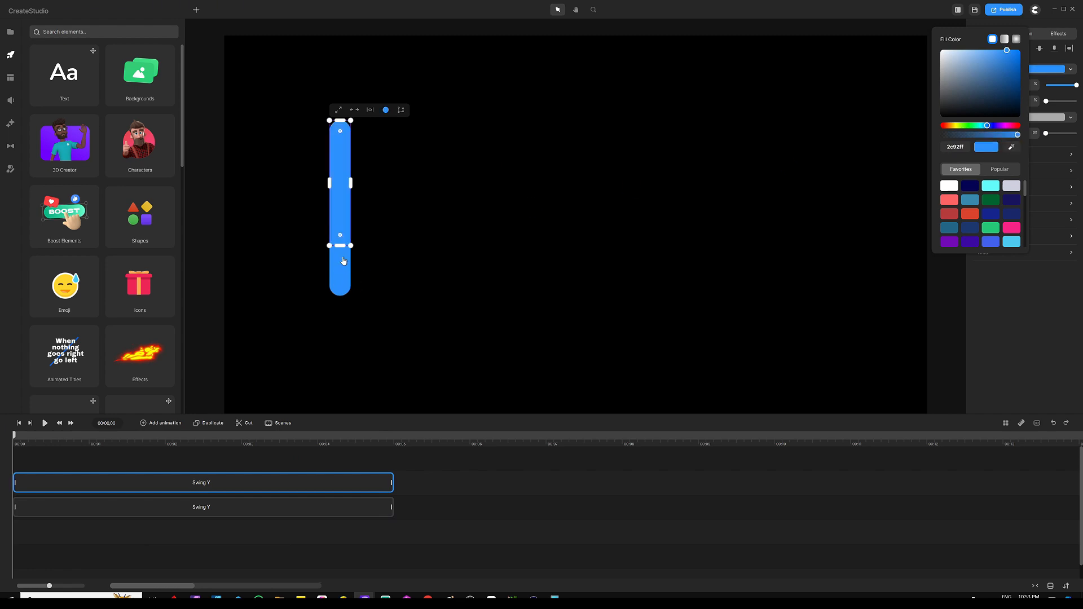
left_click(442, 242)
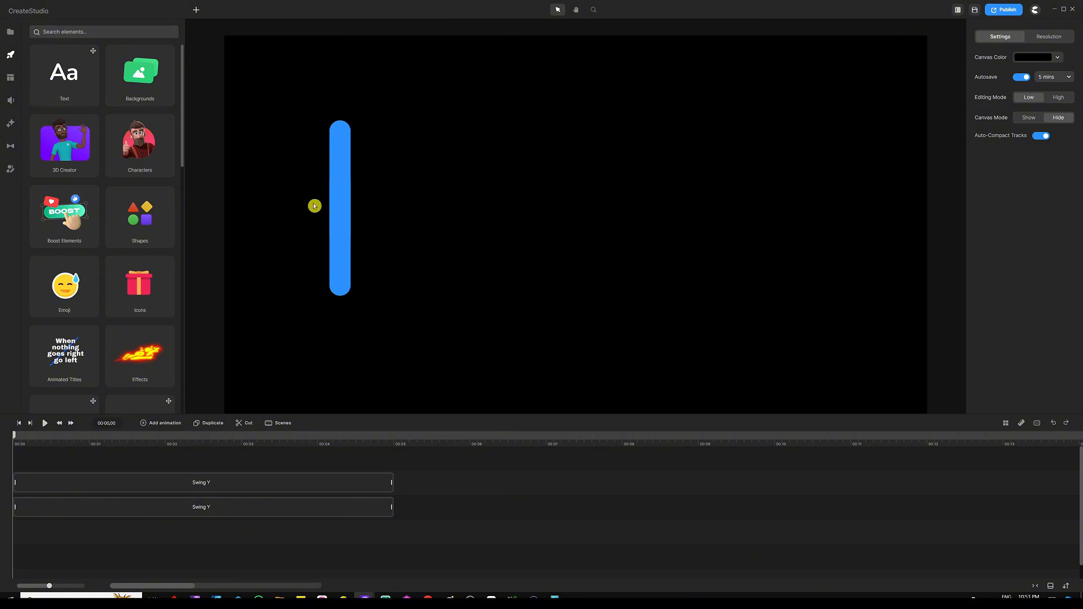
Play the animation preview again and return the playhead to the start
left_click(45, 424)
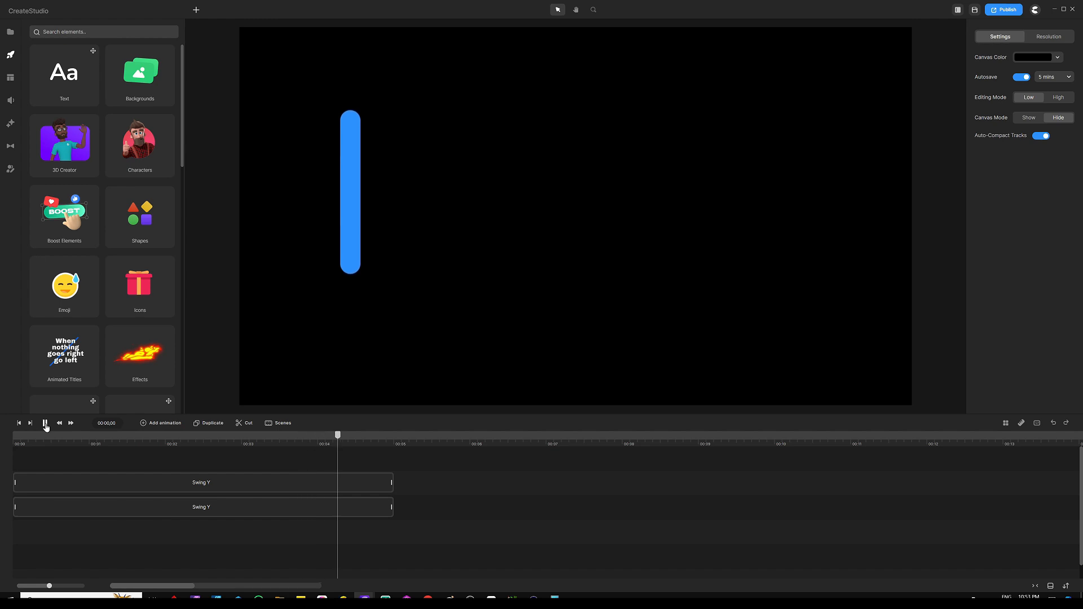
left_click(45, 424)
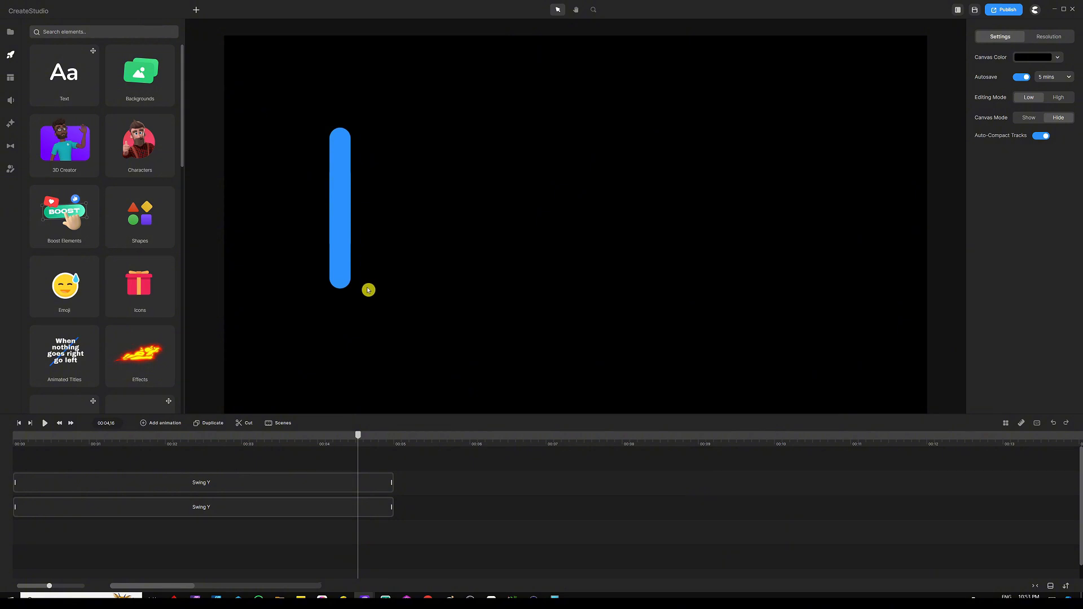
left_click_drag(357, 437, 14, 441)
Duplicate both animated bar clips and move the copies to start where the originals end on the timeline
left_click_drag(403, 454, 191, 549)
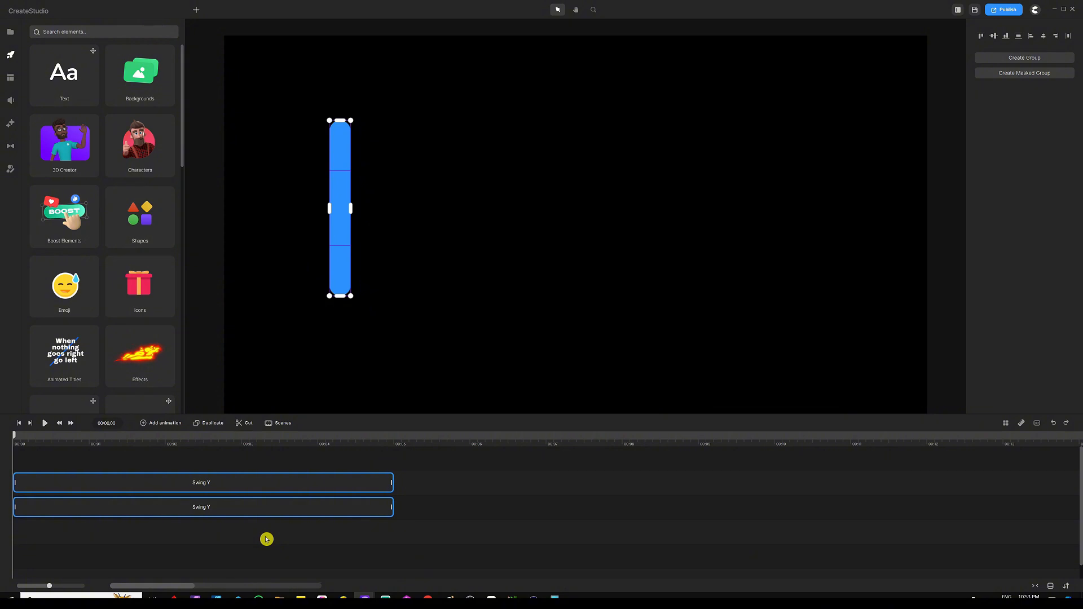
key("ctrl+d")
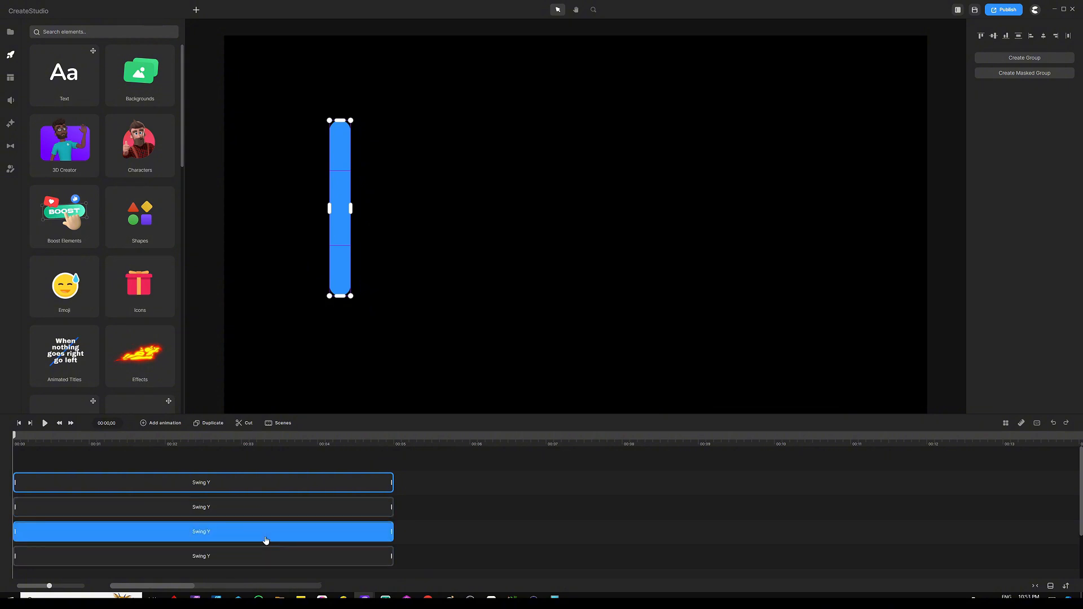
left_click_drag(209, 479, 188, 426)
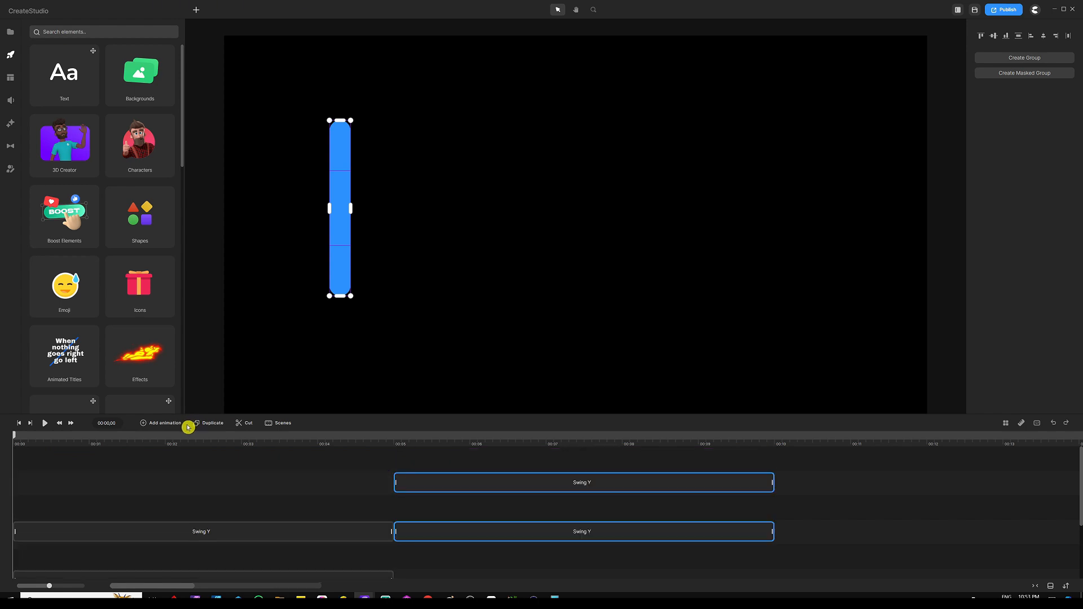
Move both copied Swing Y clips onto their own tracks starting at the beginning of the timeline
left_click(438, 464)
left_click(501, 540, "shift")
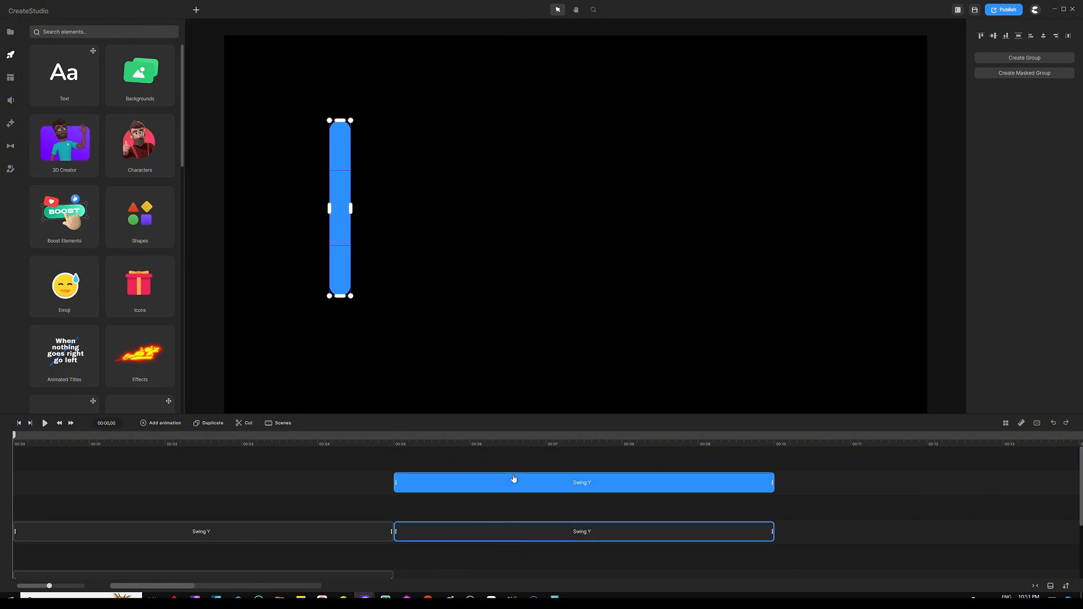
left_click(513, 478)
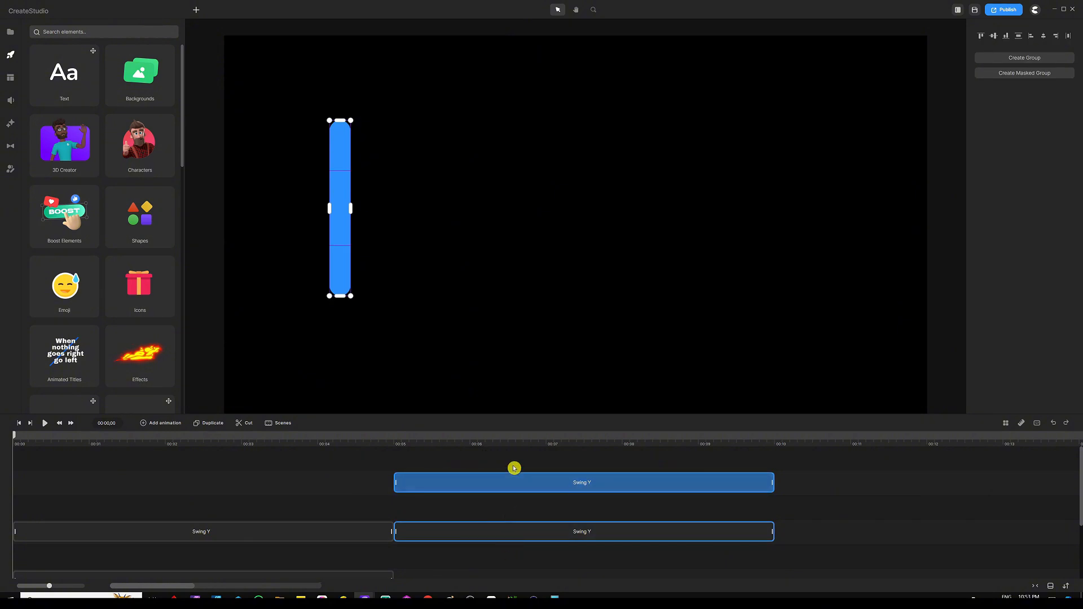
left_click_drag(515, 478, 111, 456)
left_click(468, 488)
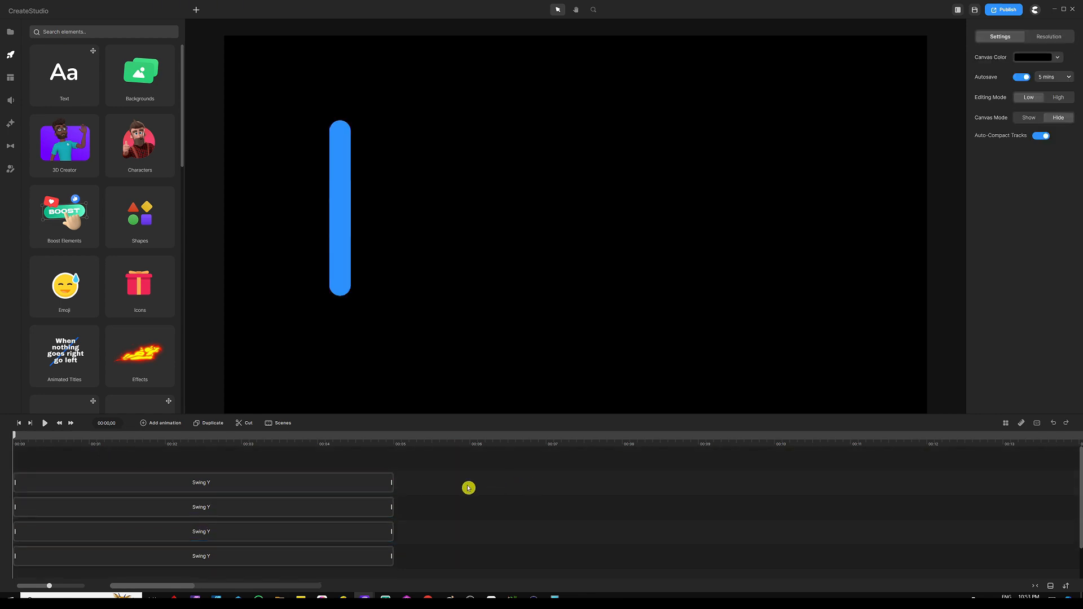
Shift the duplicated bar to the right of the first bar and stretch it taller
mouse_move(316, 450)
left_mouse_down()
mouse_move(298, 494)
mouse_move(302, 466)
left_mouse_up()
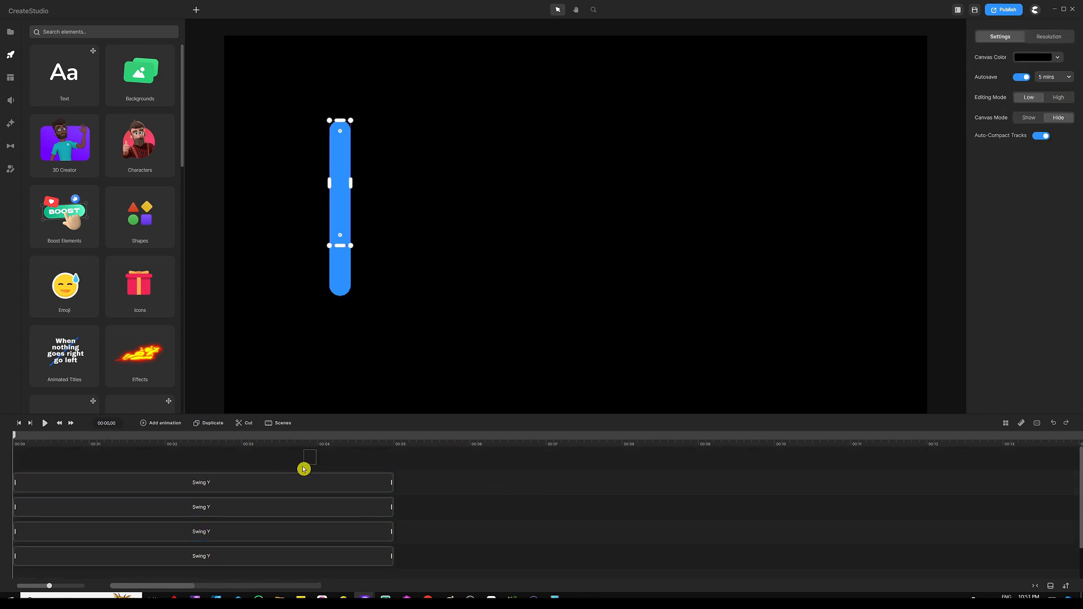
left_click(268, 507)
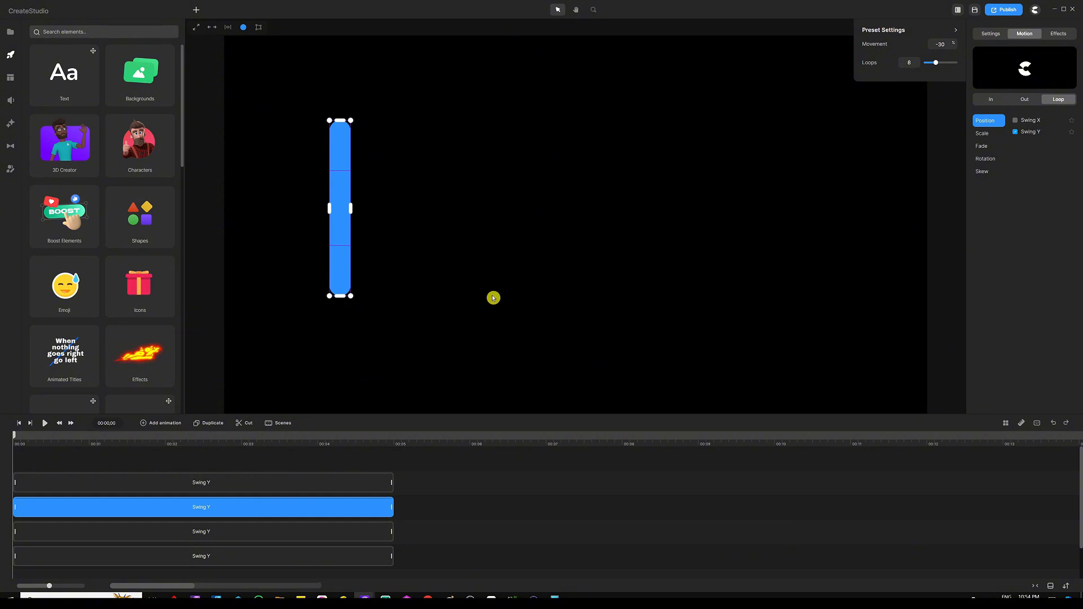
key("shift+Right")
key("shift+Right")
key("shift+Right")
key("shift+Right")
key("shift+Right")
key("shift+Right")
key("shift+Right")
key("shift+Right")
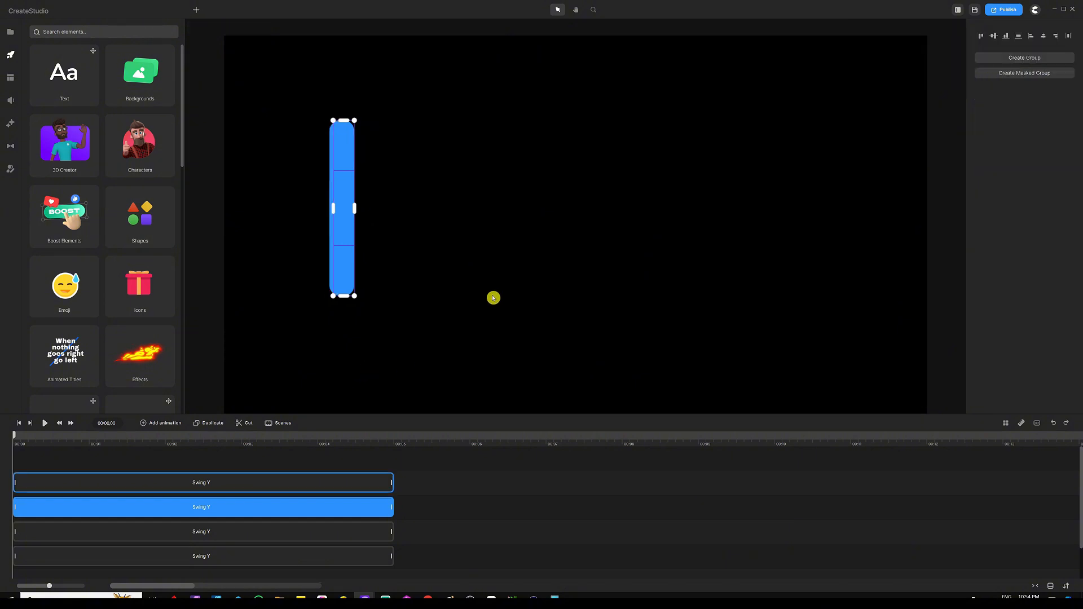
key("shift+Right")
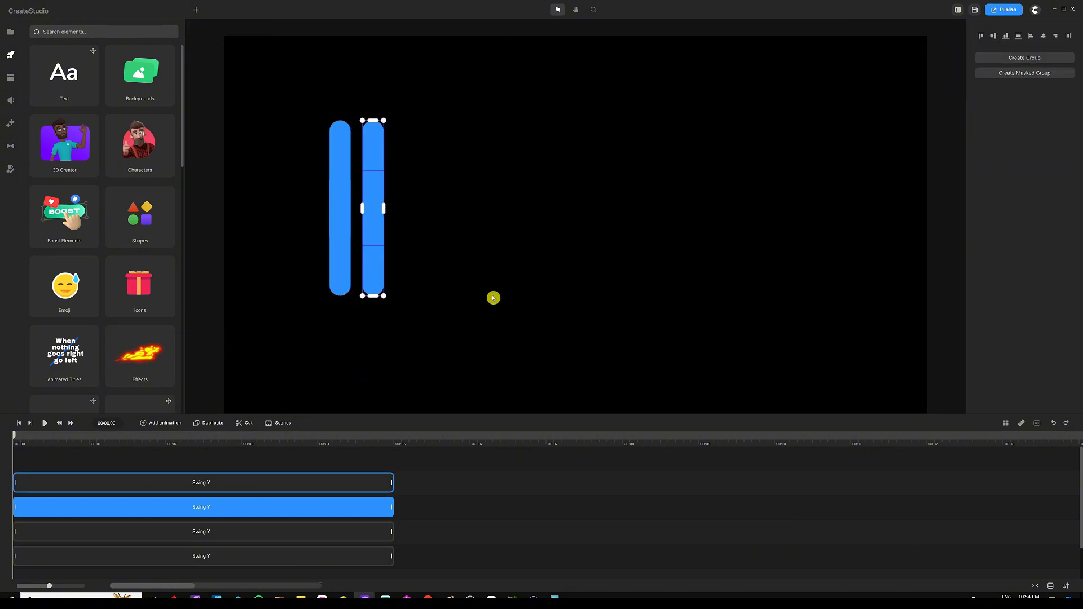
key("shift+Right")
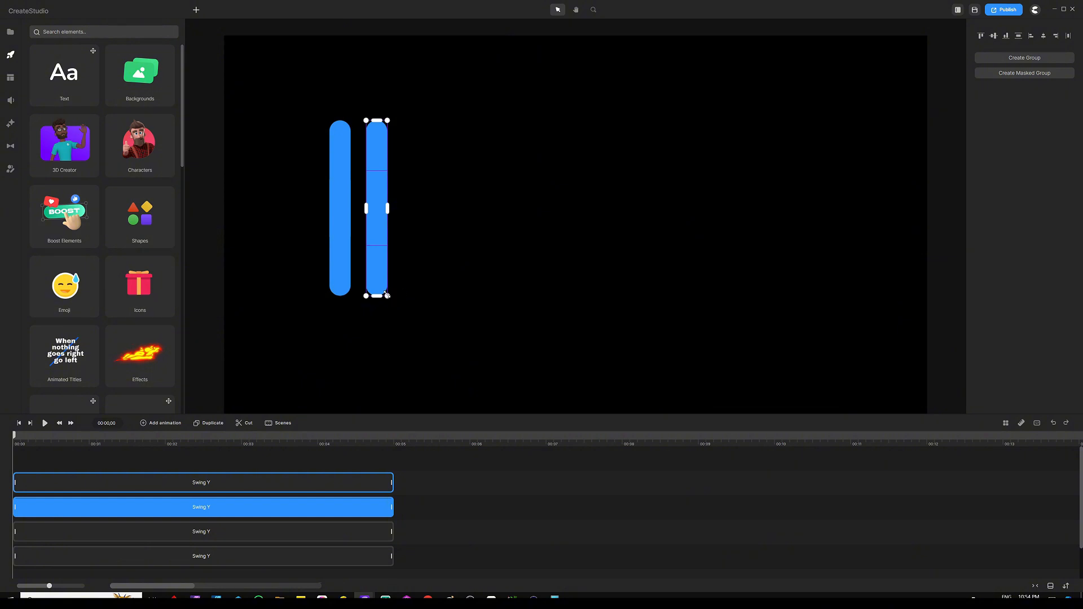
left_click_drag(387, 295, 392, 322)
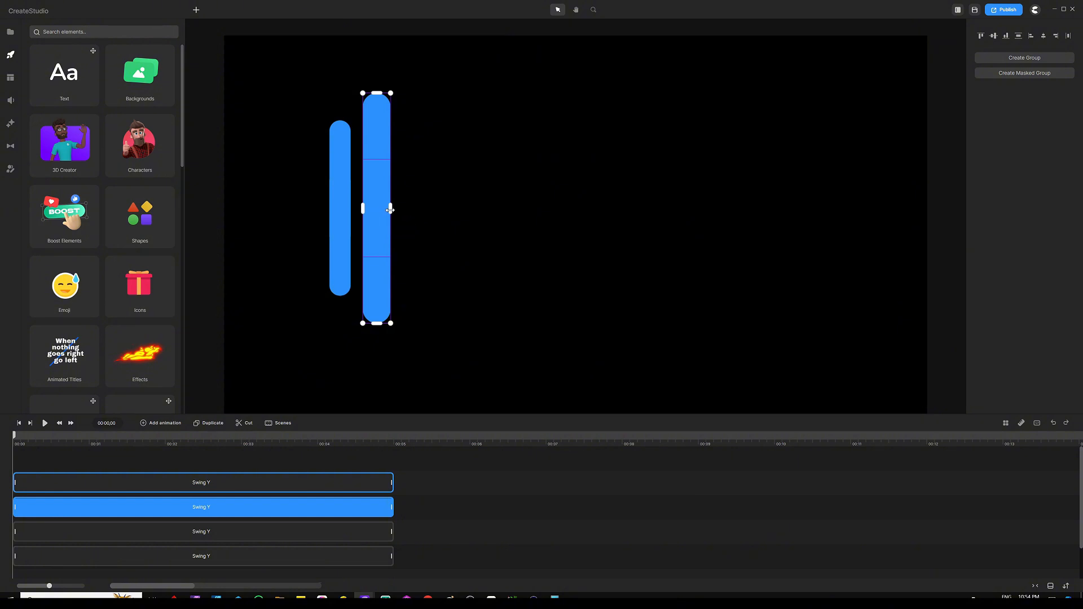
left_click_drag(389, 210, 386, 209)
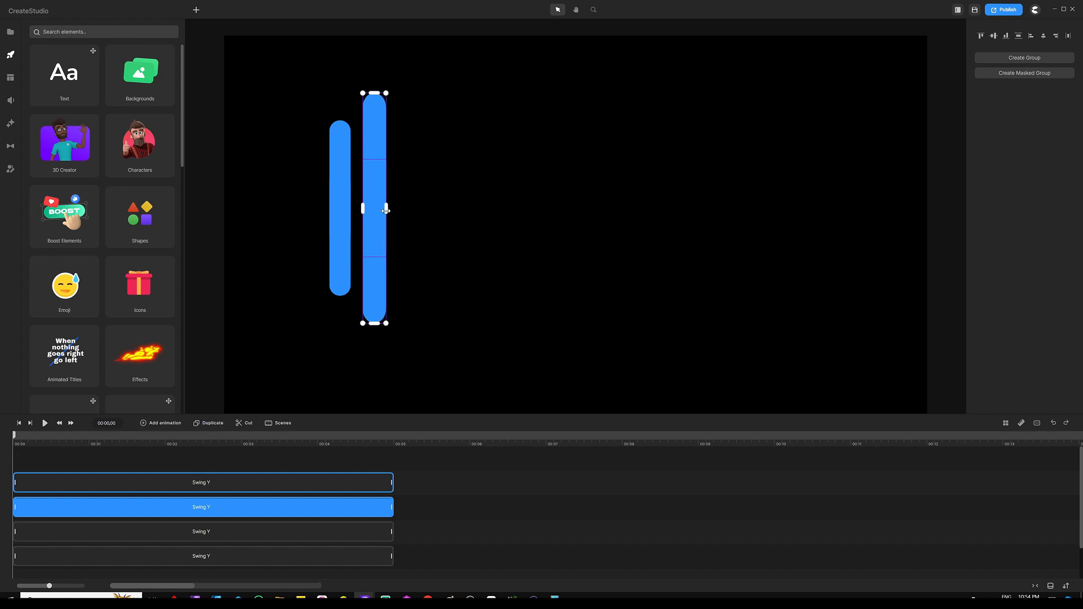
Save the project and adjust the Loops setting of the copied bars' Swing Y animations
left_click(439, 505)
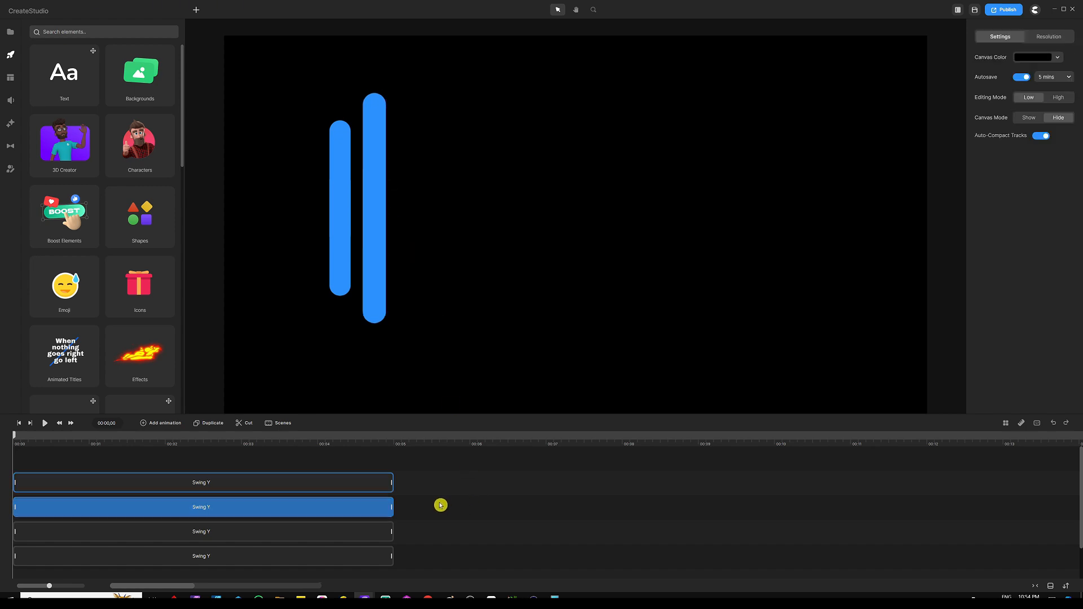
left_click(273, 507)
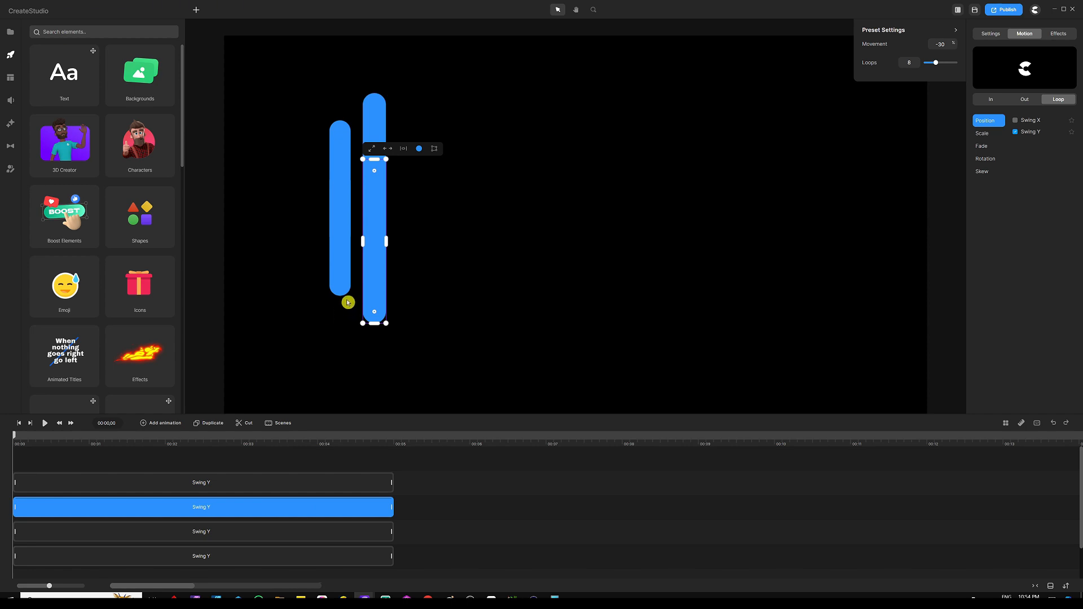
key("ctrl+s")
left_click_drag(913, 63, 894, 62)
left_click(240, 484)
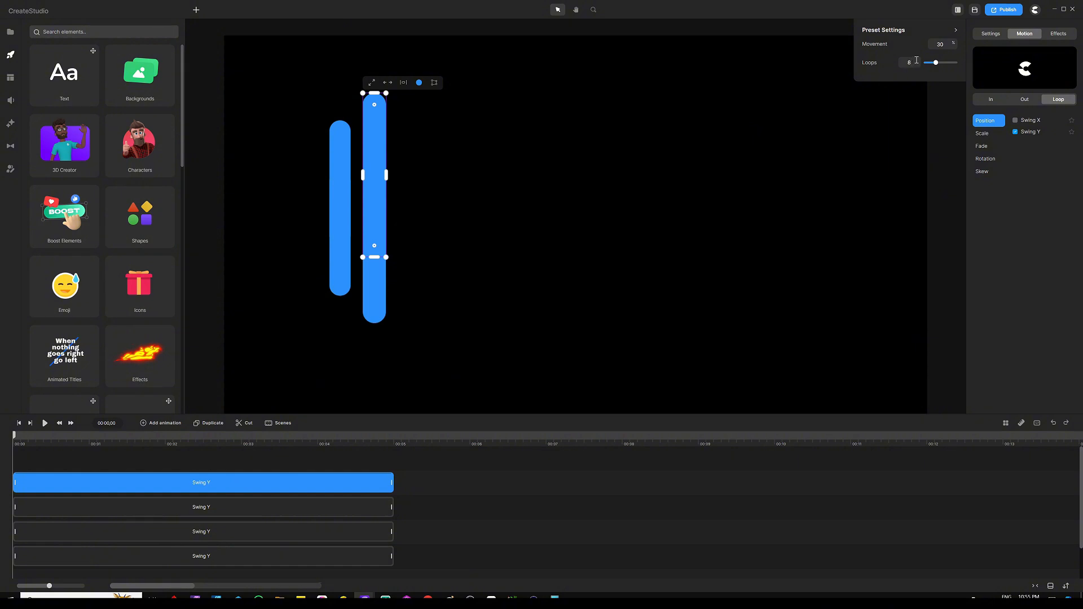
left_click_drag(916, 60, 895, 65)
left_click(217, 468)
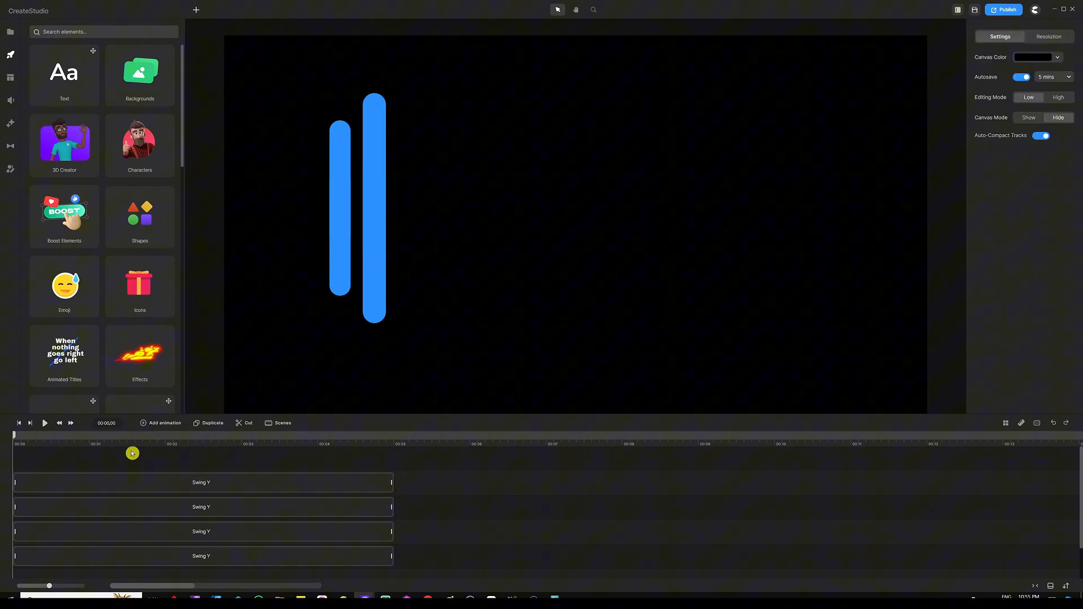
Play the animation preview and return the playhead to the start
left_click(45, 424)
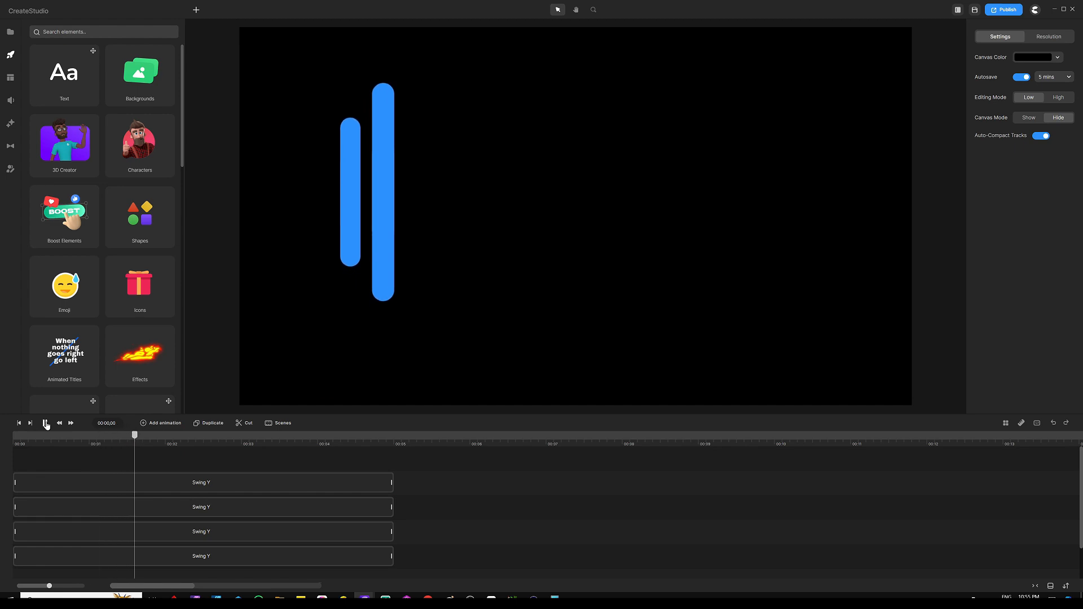
left_click(2, 430)
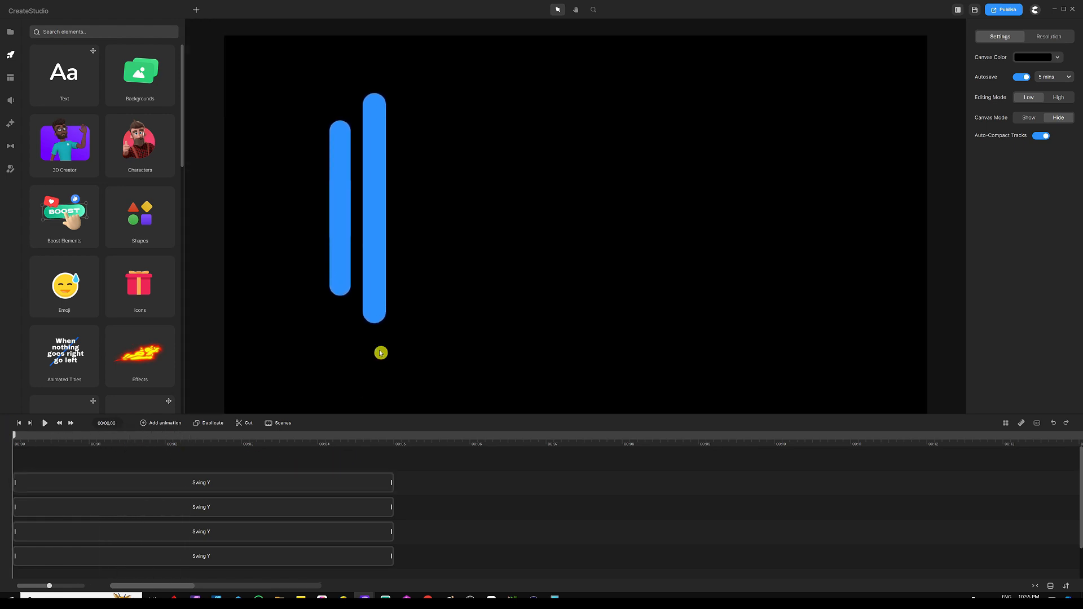
Duplicate the taller bar's animation clips and move the copies to start at the beginning of the timeline
left_click_drag(420, 192, 368, 235)
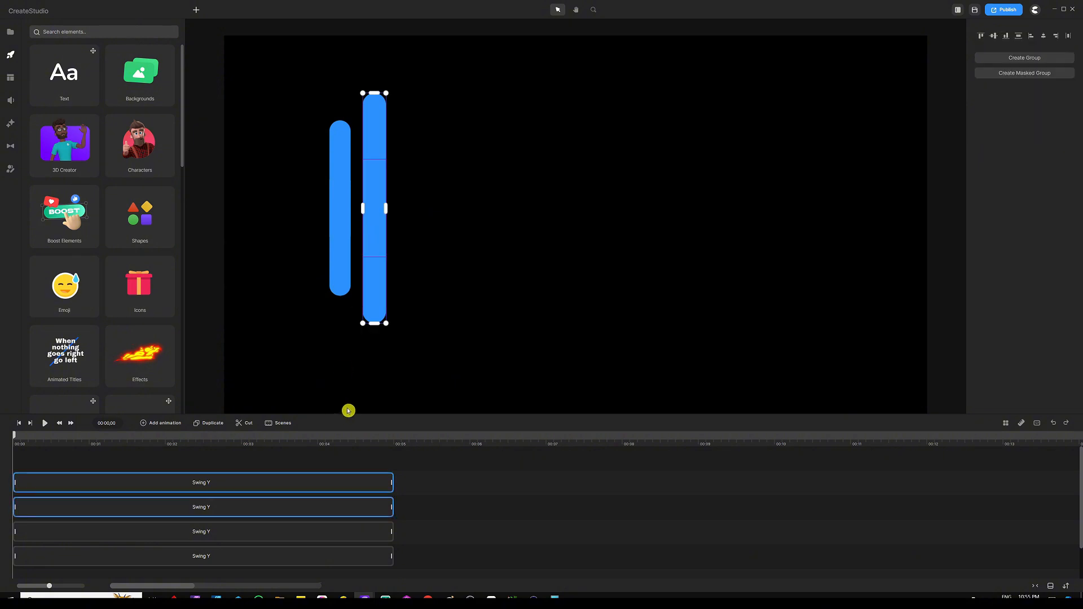
key("ctrl+d")
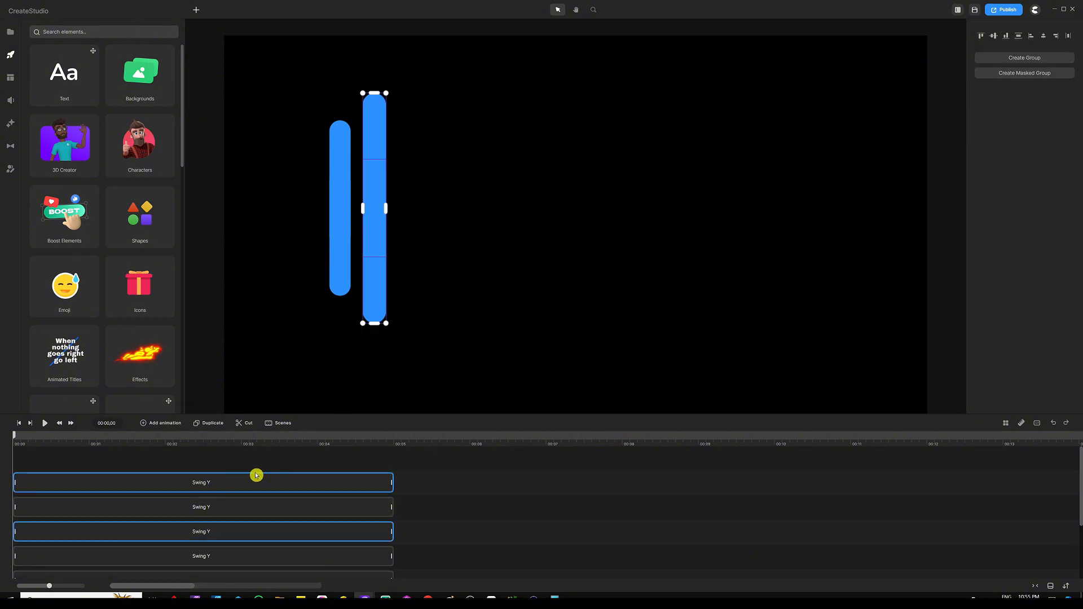
left_click_drag(256, 473, 220, 424)
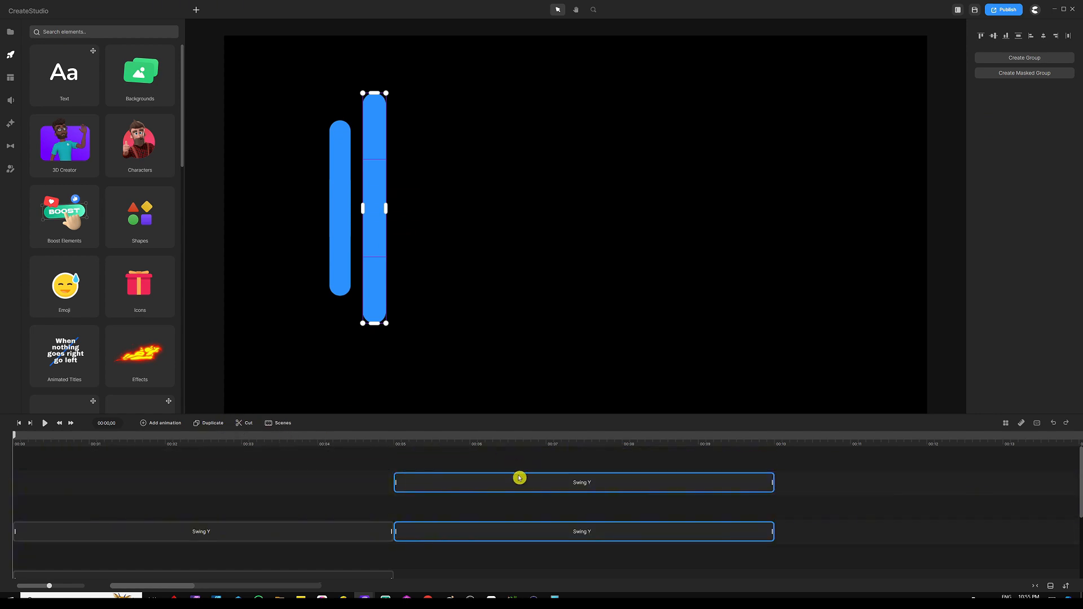
left_click_drag(536, 415, 538, 364)
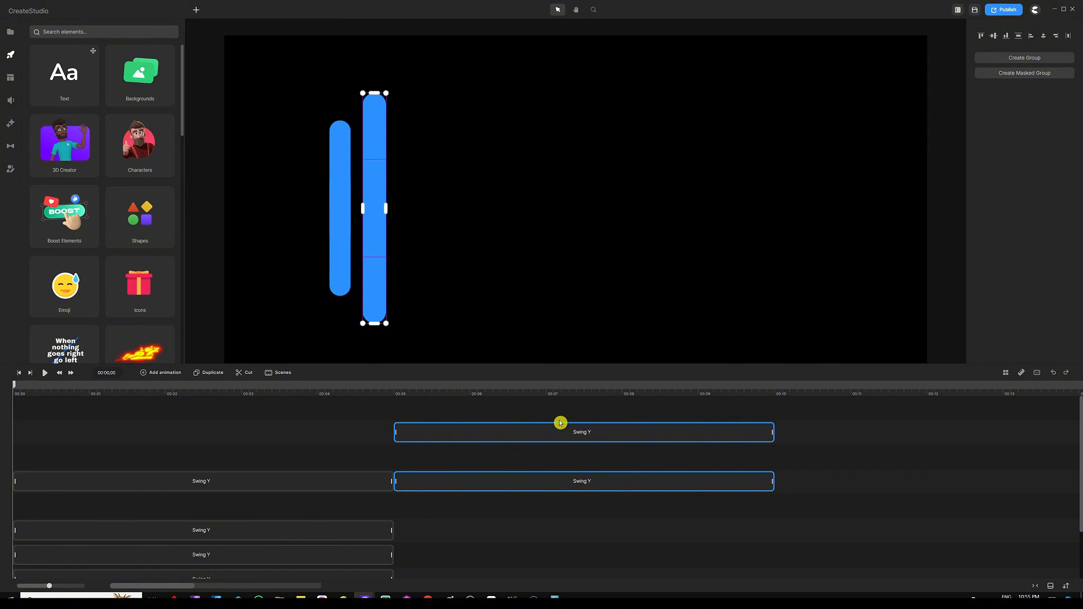
left_click_drag(563, 426, 174, 403)
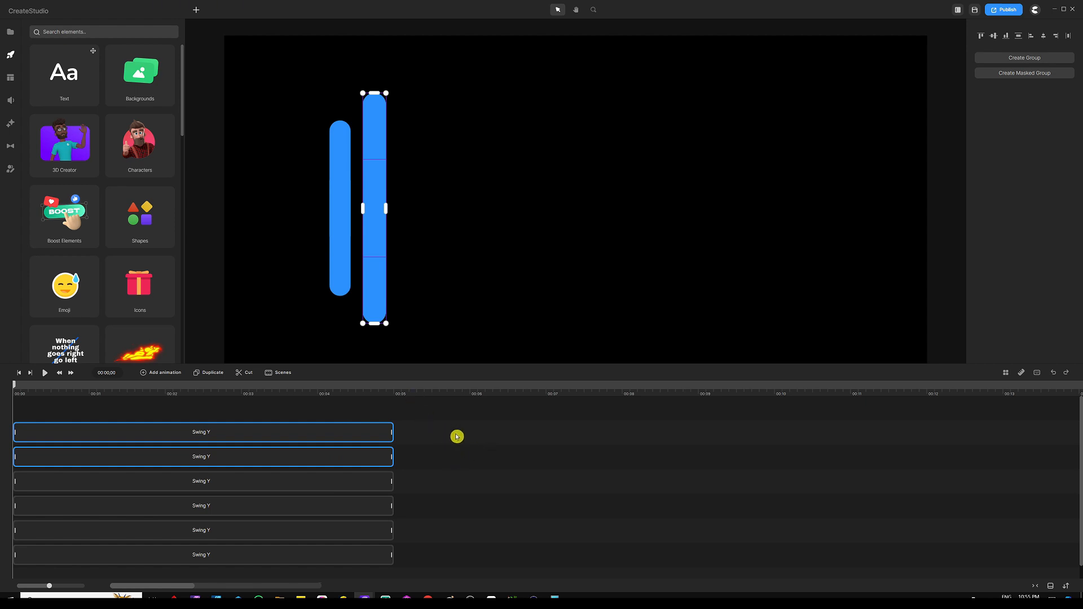
Move the new bar copy to the right of the second bar and stretch it taller still
key("shift+Right")
key("shift+Right")
key("shift+Right")
key("shift+Right")
key("shift+Right")
key("shift+Right")
key("shift+Right")
key("shift+Right")
key("shift+Right")
key("shift+Right")
key("shift+Right")
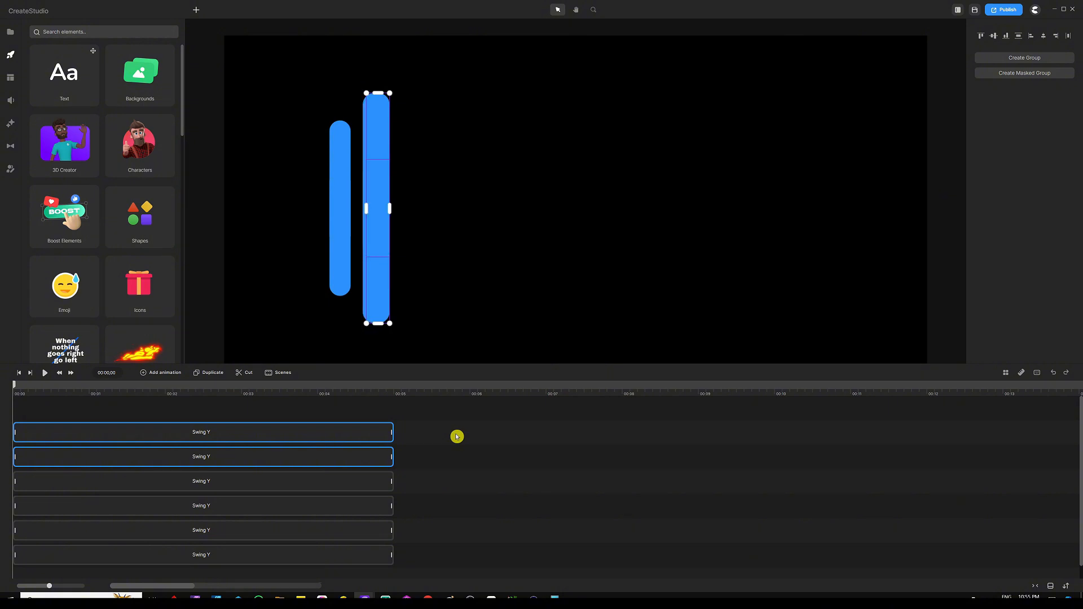
key("shift+Left")
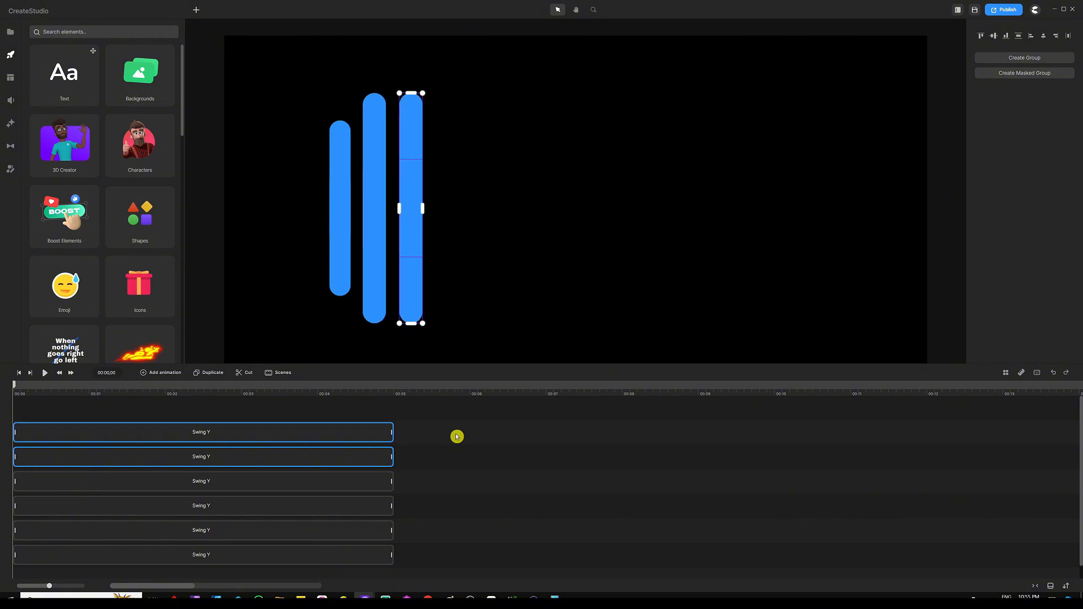
key("shift+Right")
key("shift+Right")
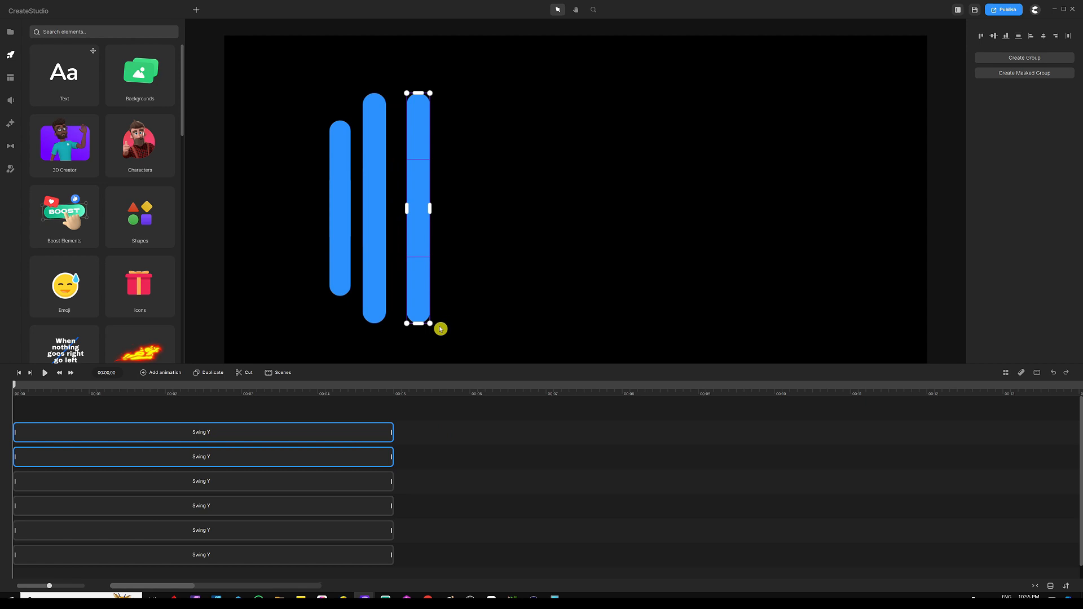
left_click_drag(429, 322, 441, 346)
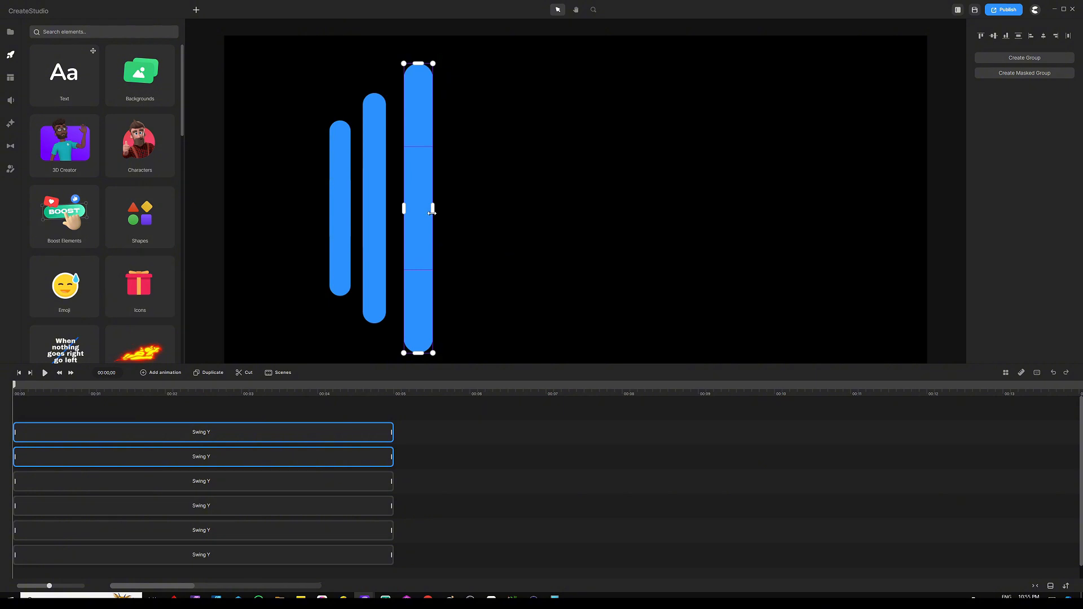
left_click_drag(432, 212, 428, 211)
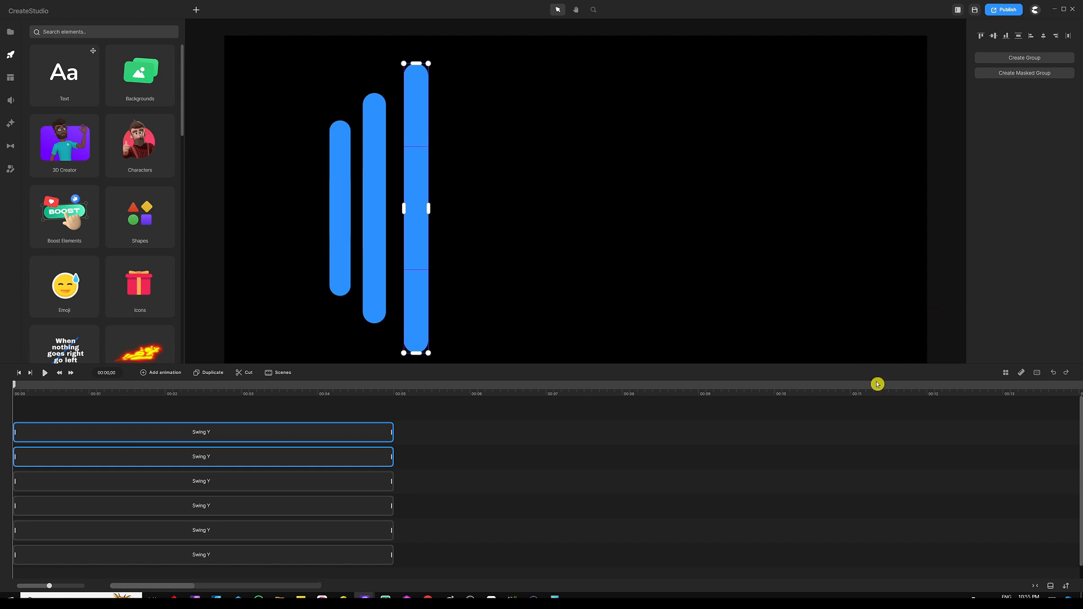
Enable Snap to Grid to show the canvas grid, then disable it again
left_click(1020, 375)
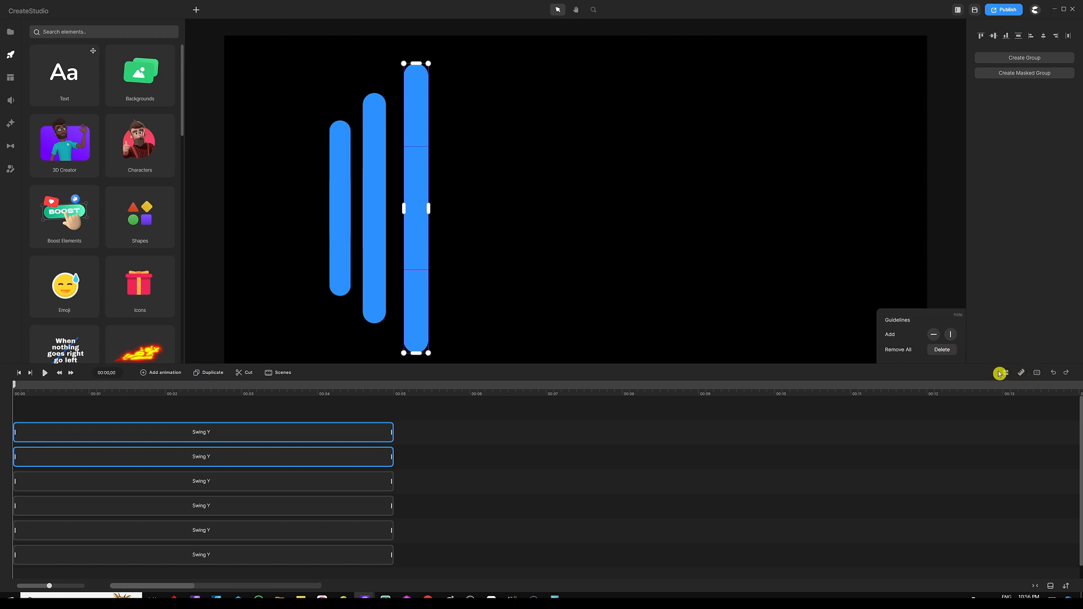
left_click(1006, 373)
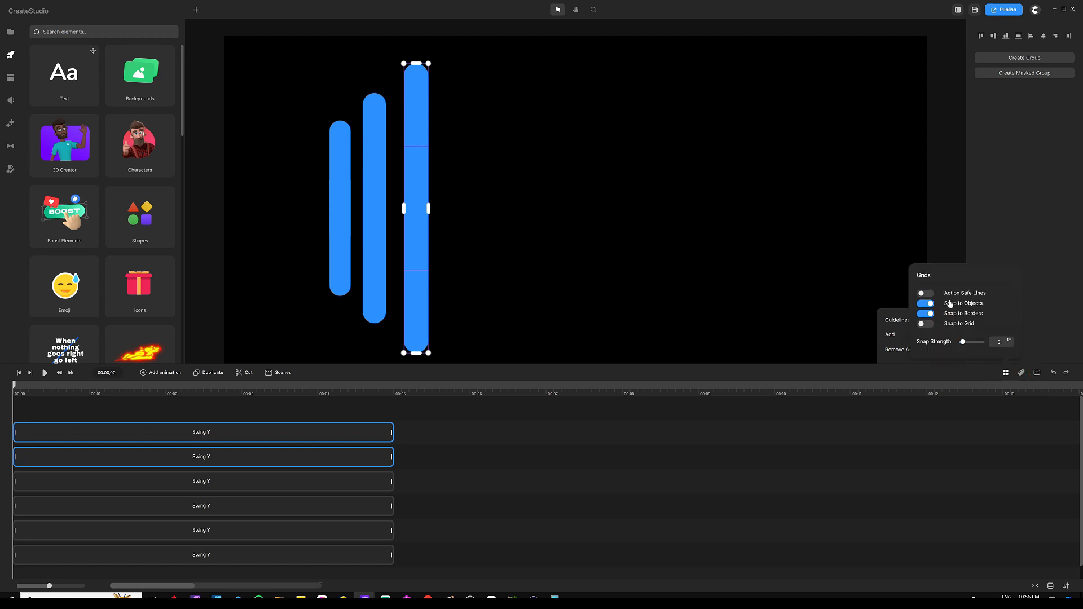
left_click(926, 324)
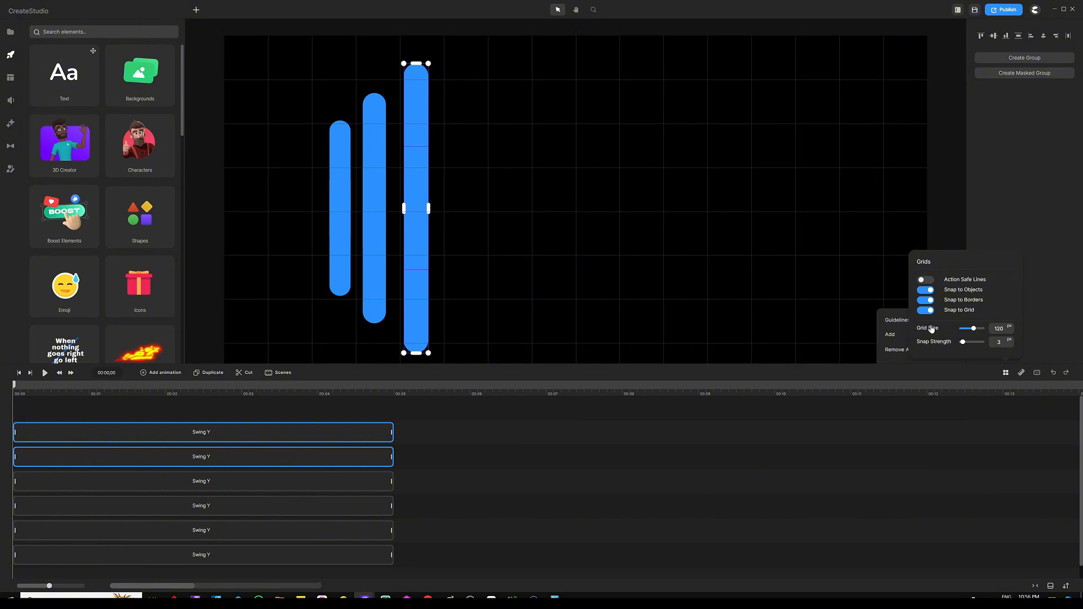
left_click(1021, 373)
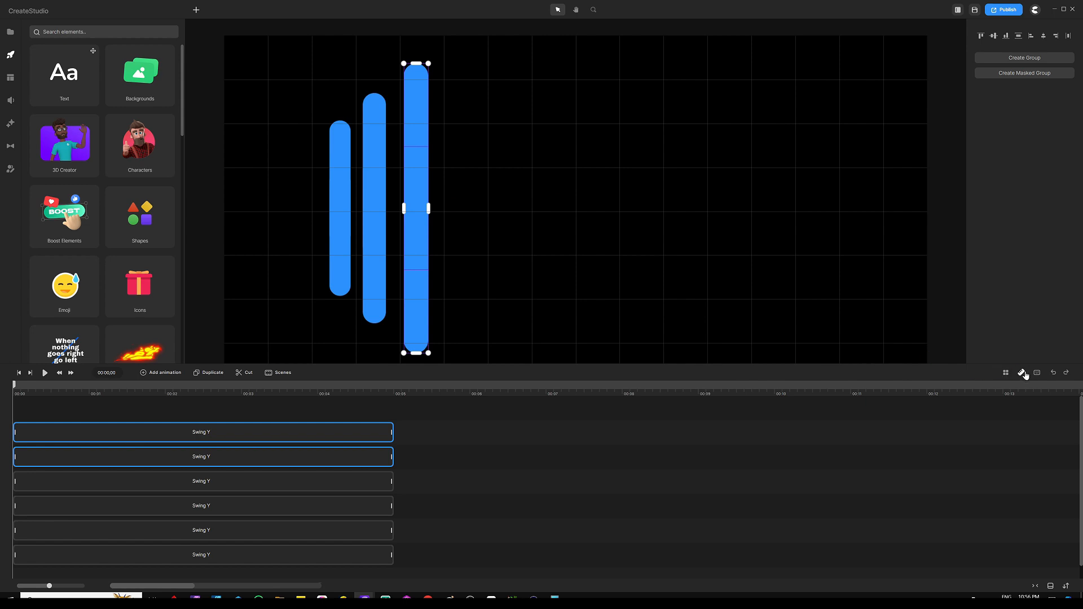
left_click(1024, 373)
left_click(1004, 373)
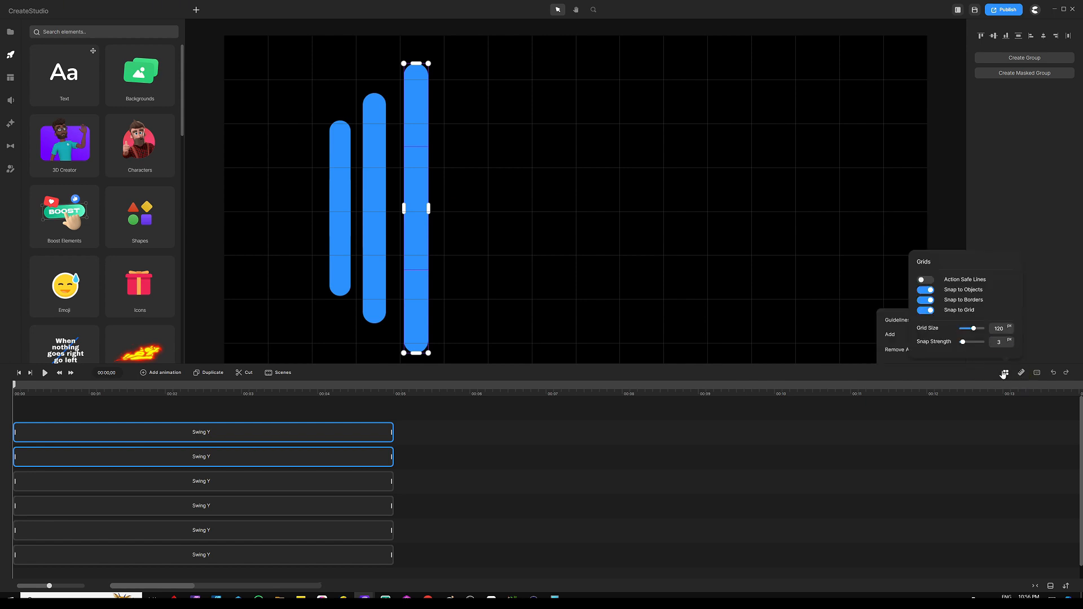
left_click(922, 311)
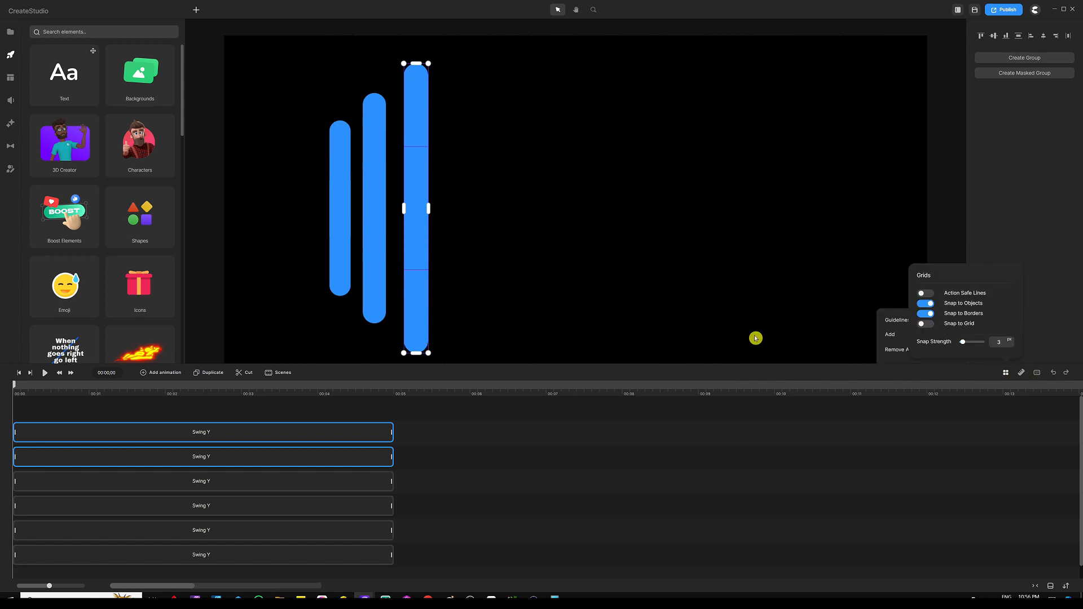
Inspect the movement and loop settings of the tallest bar's two Swing Y clips
left_click(449, 433)
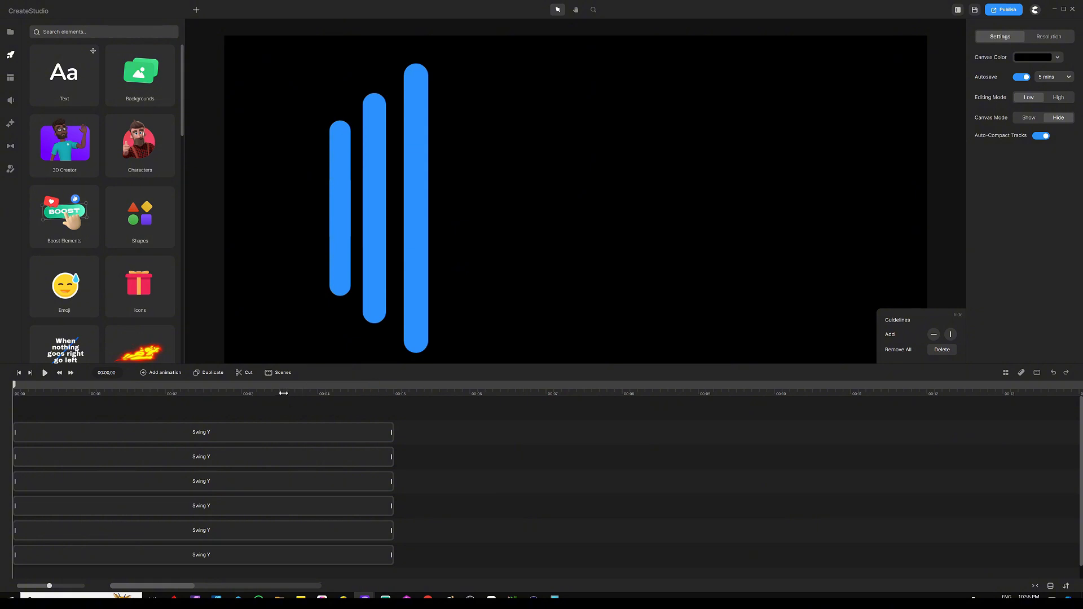
left_click(417, 139)
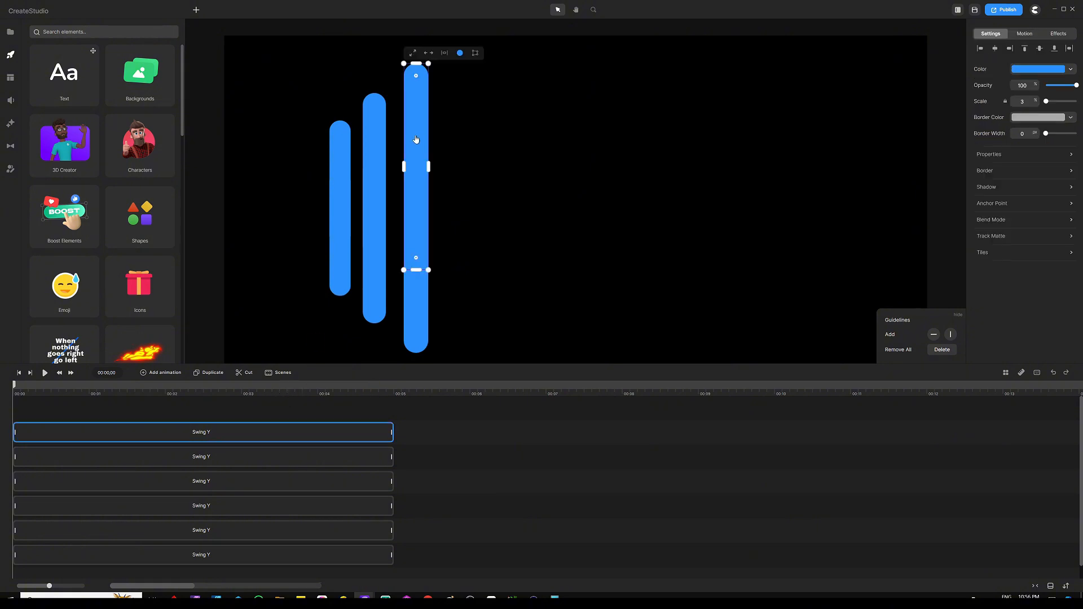
left_click(265, 436)
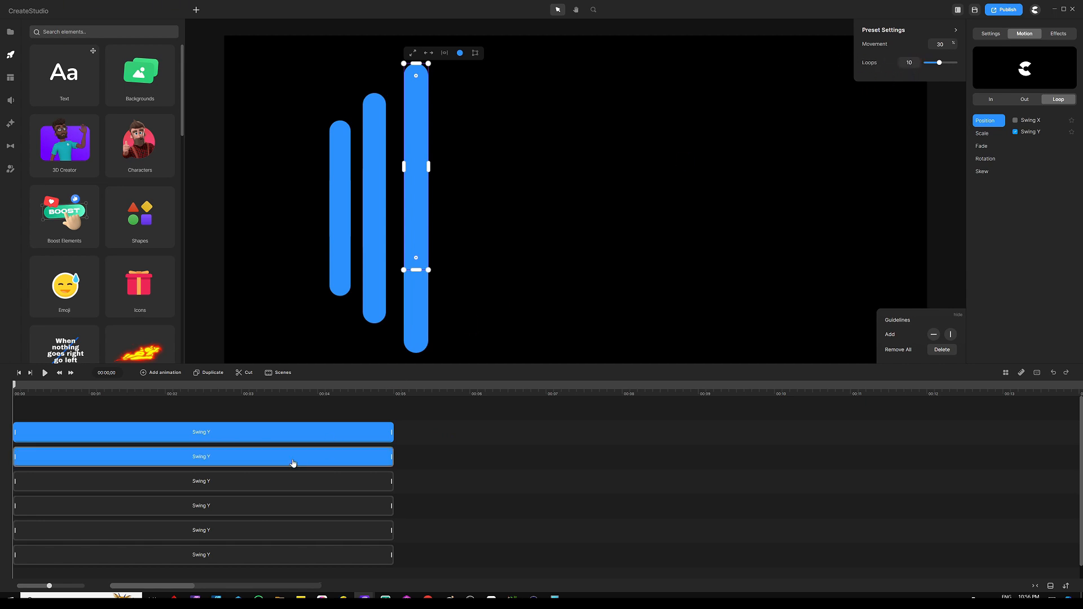
left_click(293, 459)
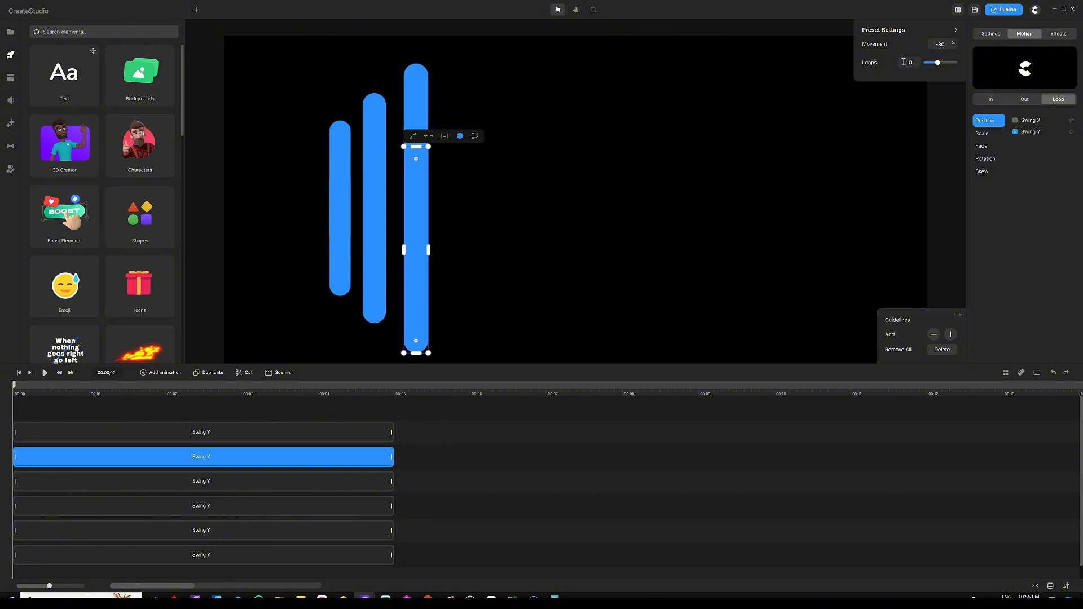
left_click(446, 425)
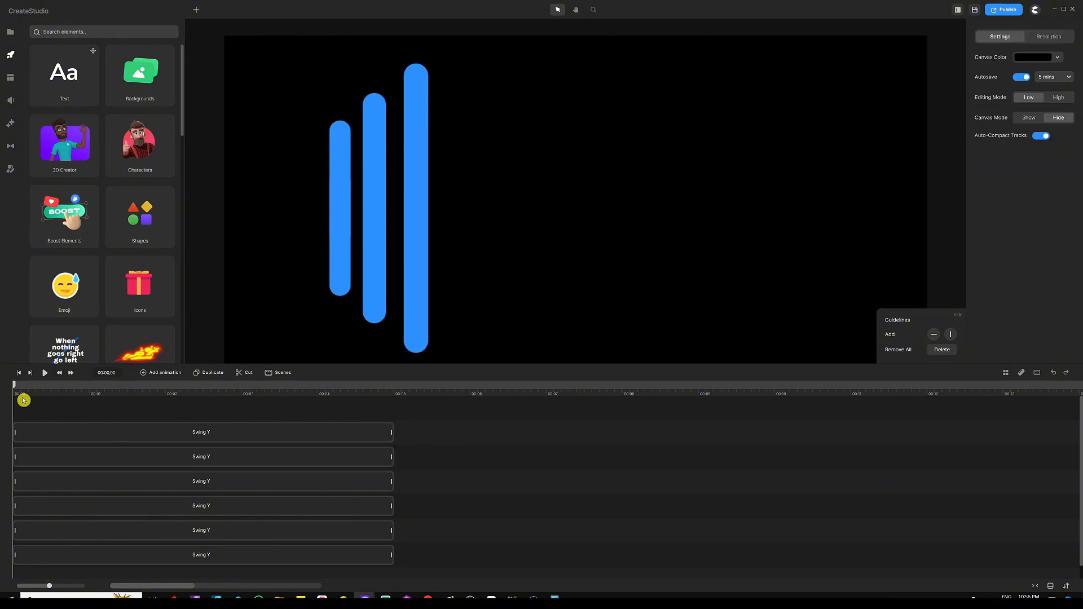
Play the animation preview and return the playhead to the start
left_click(44, 373)
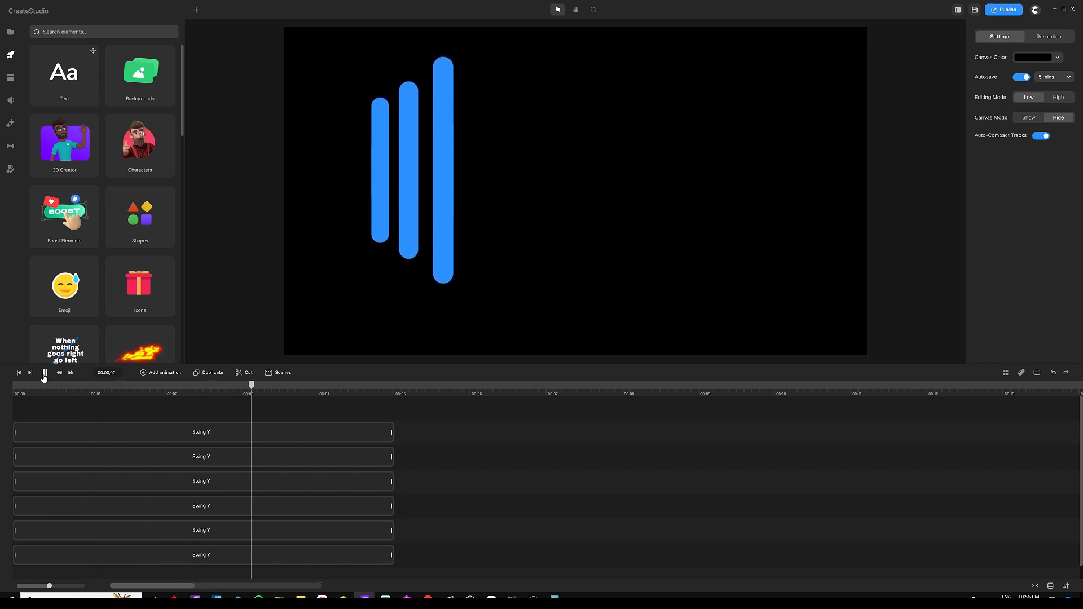
left_click(46, 373)
left_click_drag(274, 385, 2, 388)
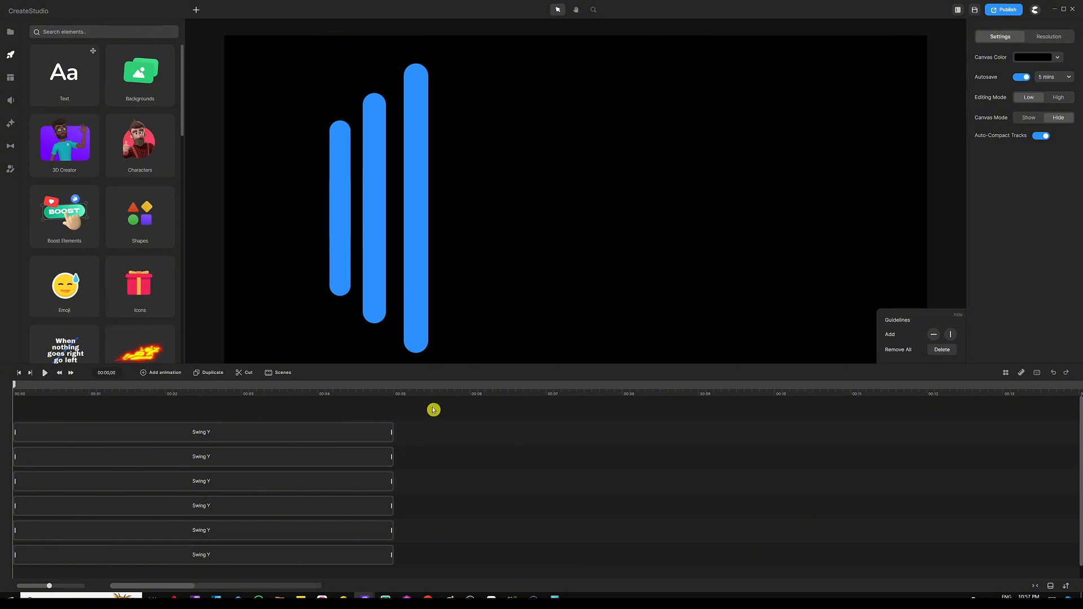
Duplicate the tallest bar together with its animation and move the copy to its right
left_click_drag(454, 154, 404, 242)
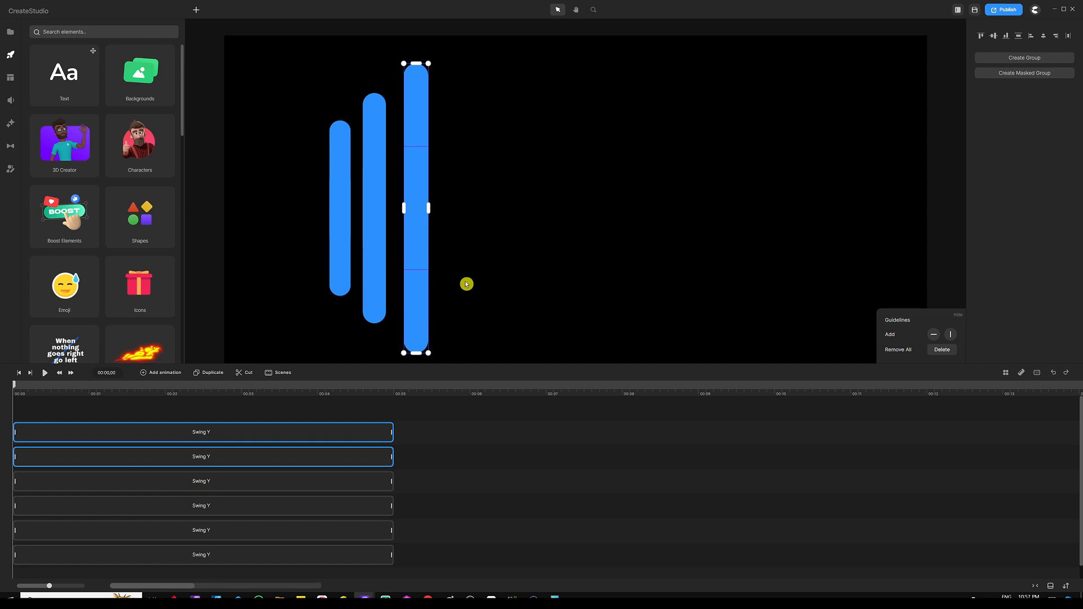
key("ctrl+d")
key("shift+Right")
key("shift+Right")
key("shift+Right")
key("shift+Right")
key("shift+Right")
key("shift+Right")
key("shift+Right")
key("shift+Right")
key("shift+Right")
key("shift+Right")
key("shift+Right")
key("shift+Right")
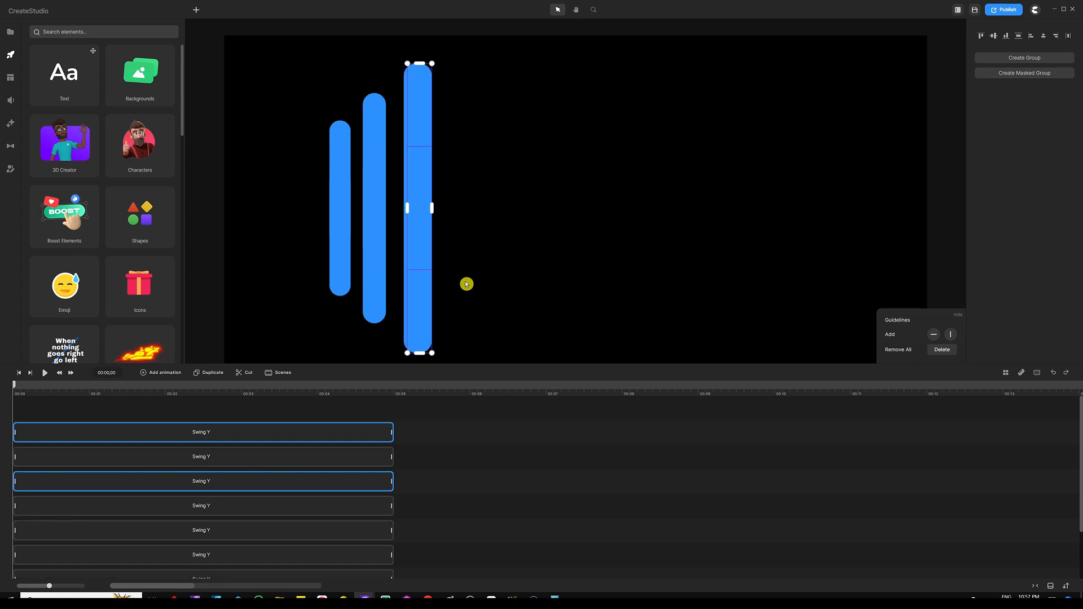
key("shift+Right")
key("shift+Right")
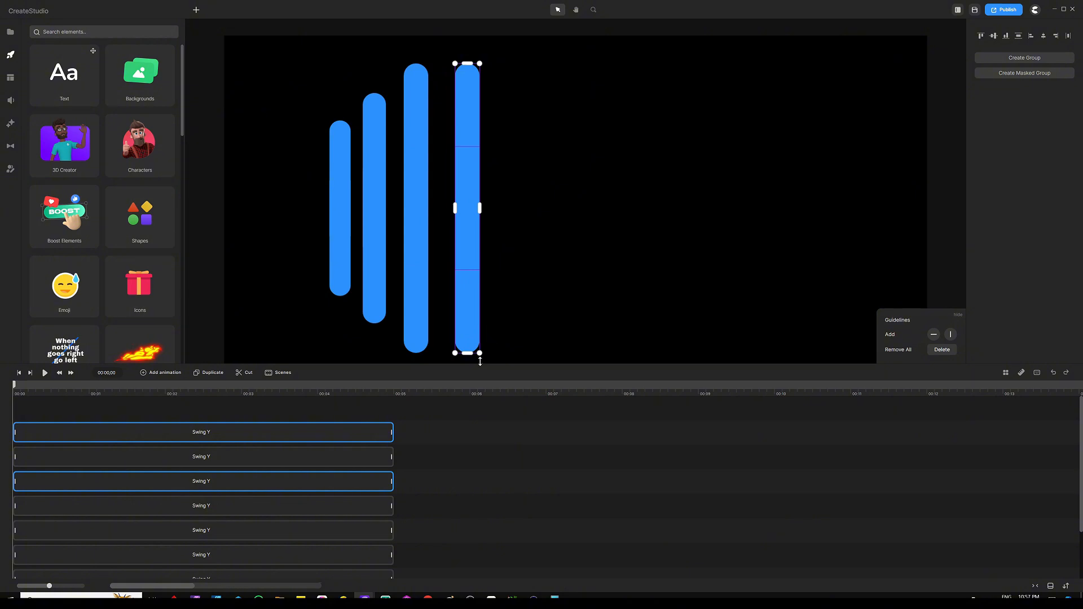
Shorten the new bar copy to about the second bar's height and nudge it closer to the tallest bar
left_click_drag(480, 353, 472, 328)
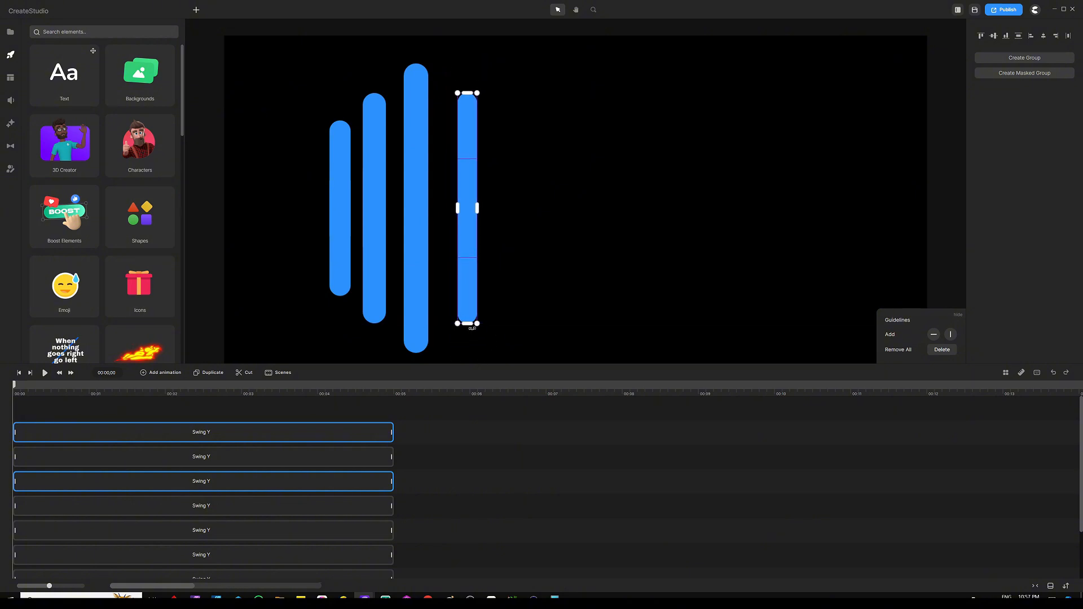
key("shift+Left")
key("shift+Left")
key("shift+Left")
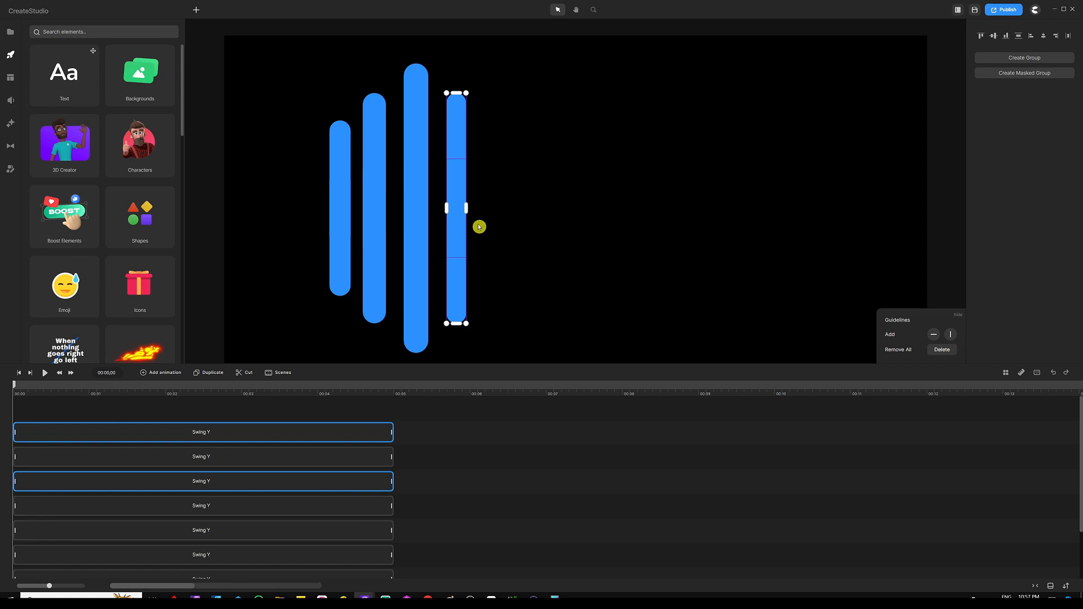
left_click_drag(465, 207, 470, 208)
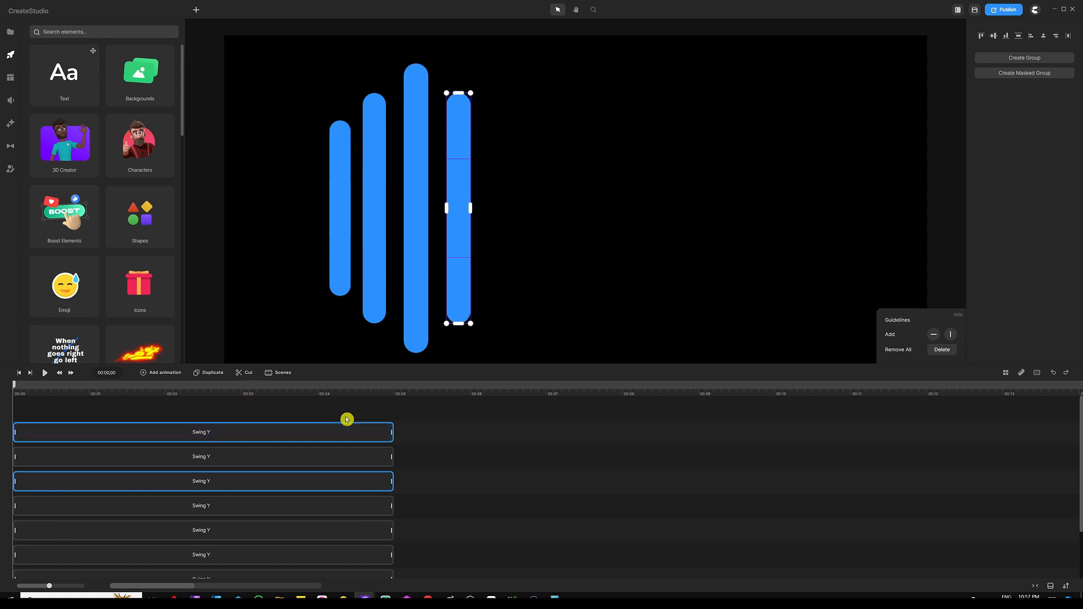
Insert two tracks at the top of the timeline and move the new bar's first Swing Y clip up into them
left_click(290, 411)
right_click(290, 412)
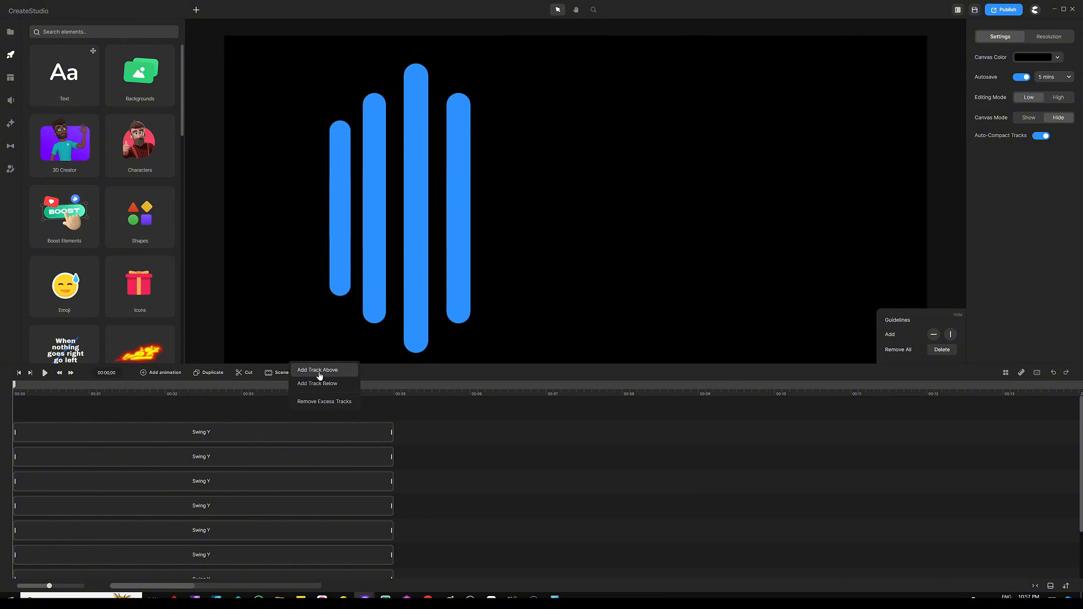
left_click(318, 371)
right_click(299, 421)
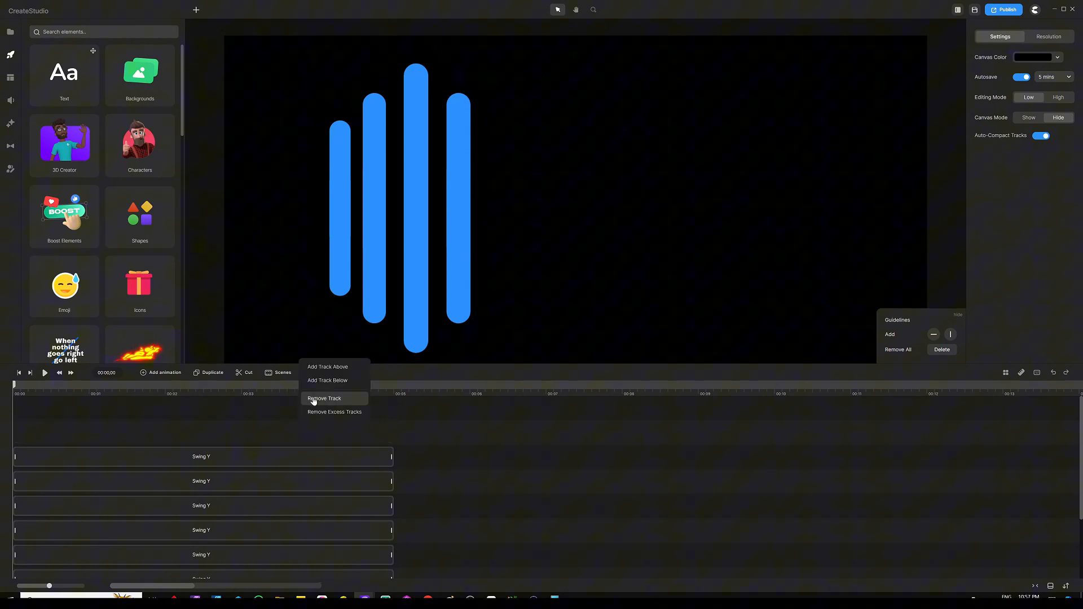
left_click(324, 367)
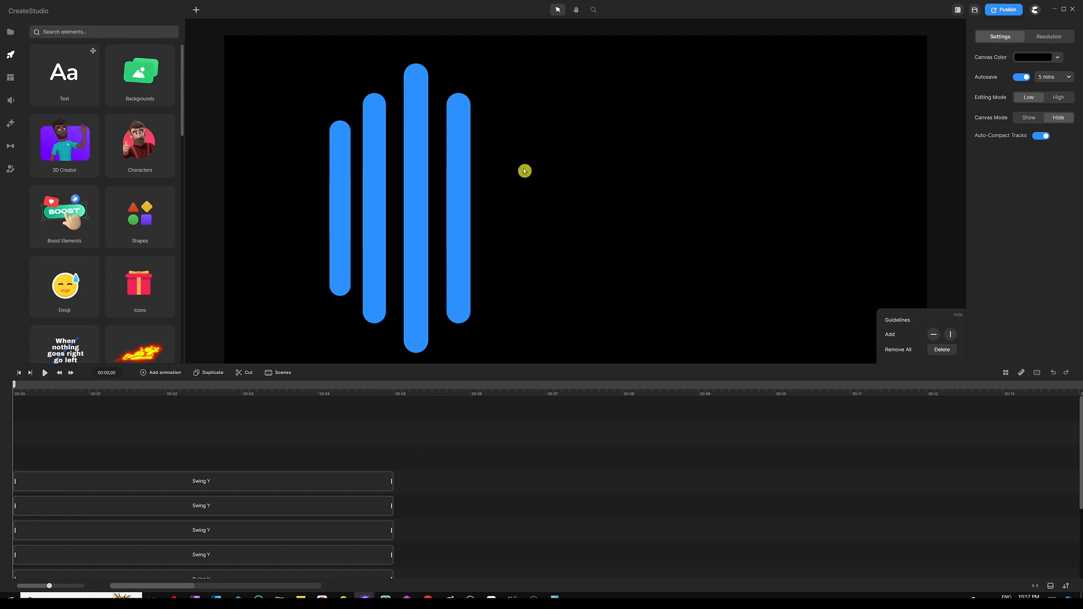
left_click_drag(524, 171, 448, 258)
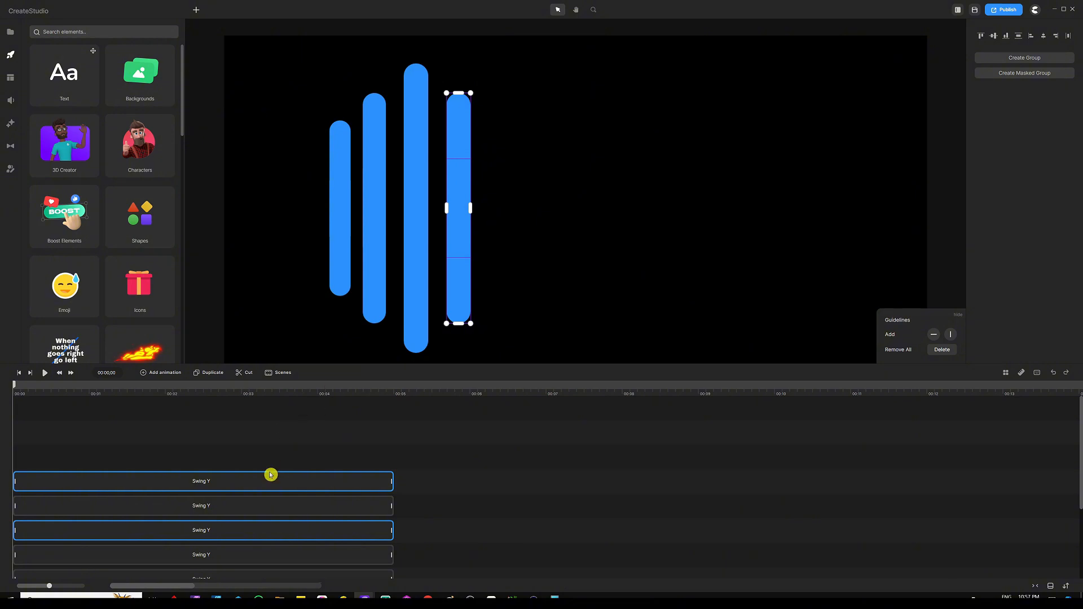
left_click_drag(271, 476, 301, 439)
left_click(476, 452)
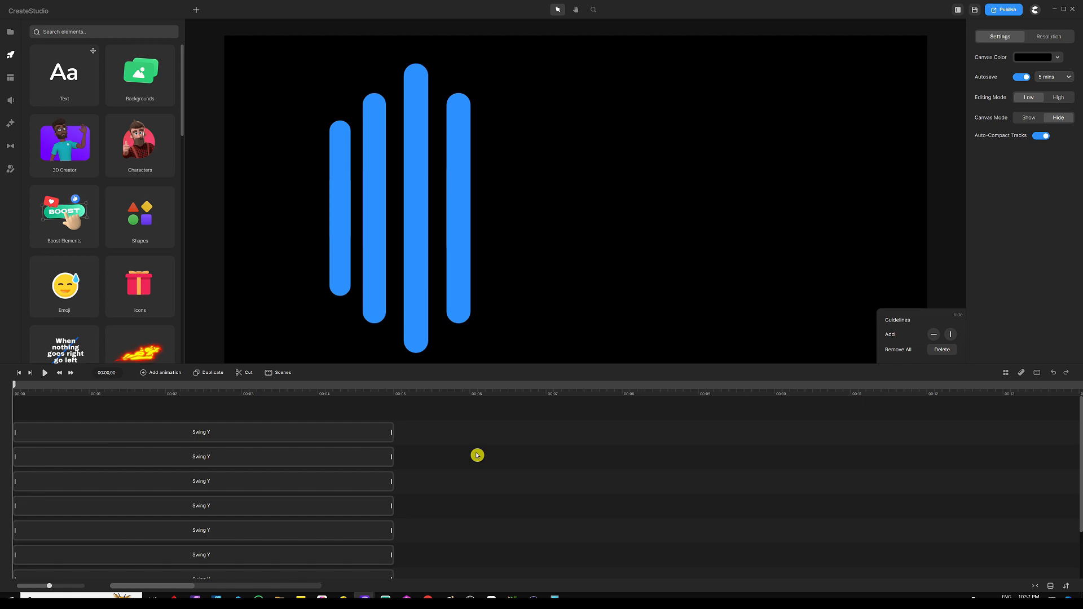
Check the movement and loop settings of the new bar's Swing Y clips
left_click(237, 455)
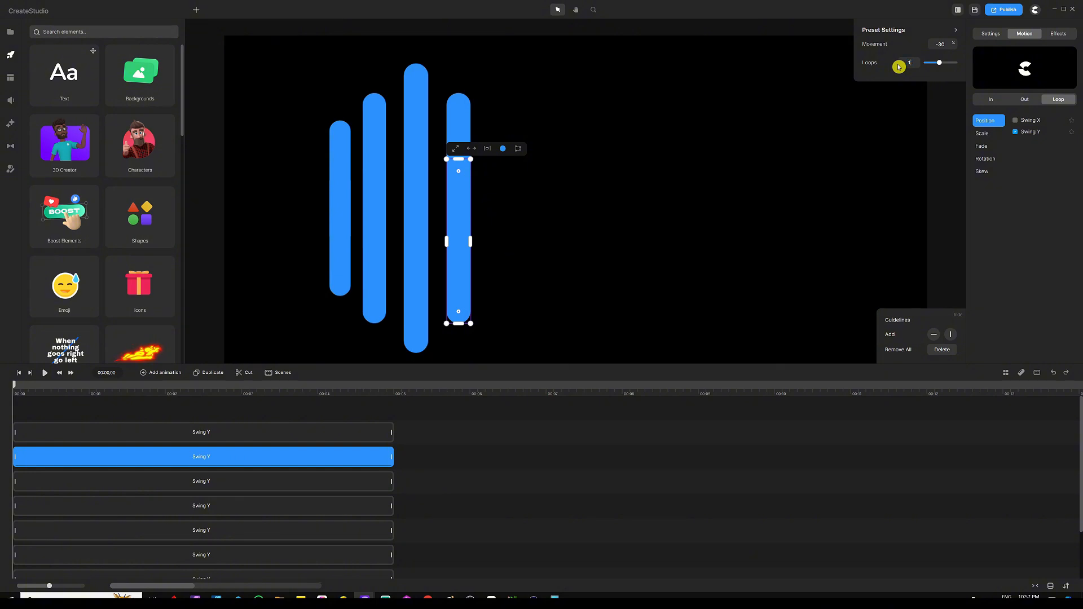
left_click(321, 434)
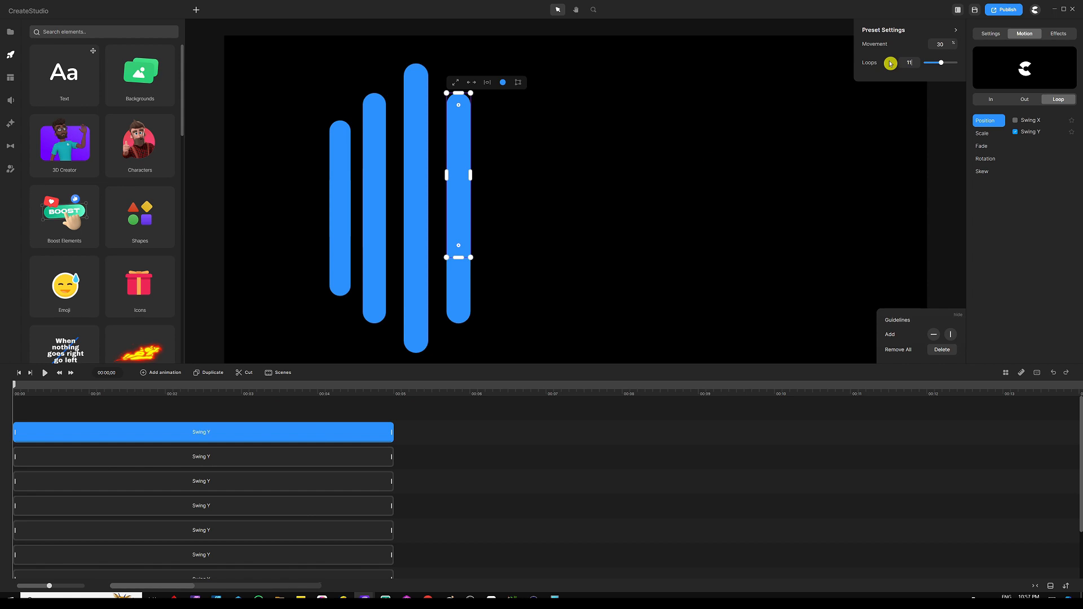
left_click(230, 413)
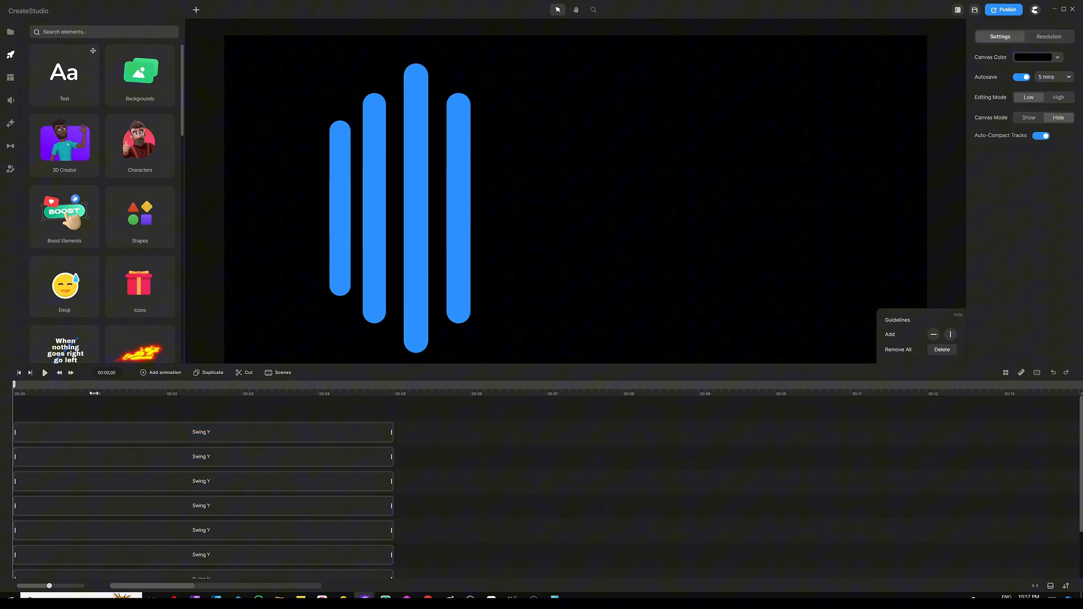
Preview the five-bar animation and bring the playhead back to the beginning
left_click(45, 373)
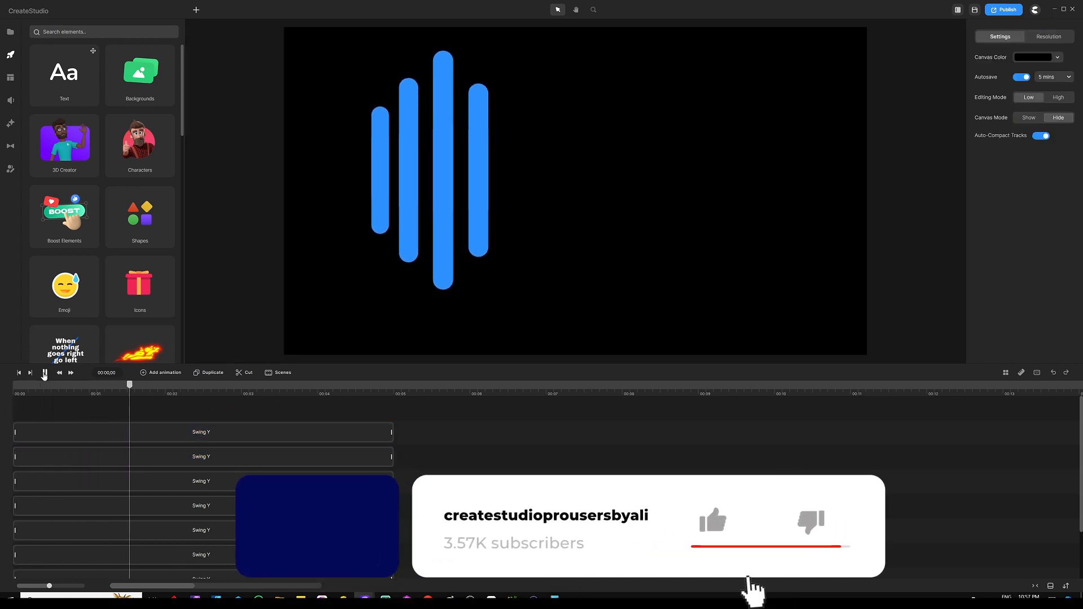
left_click(44, 373)
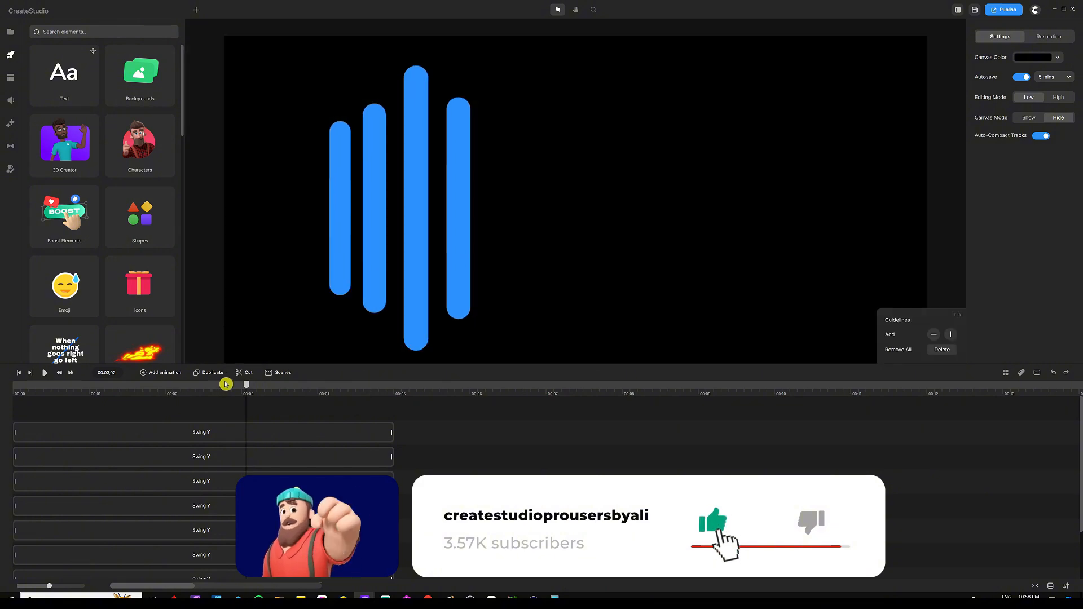
left_click_drag(246, 384, 11, 384)
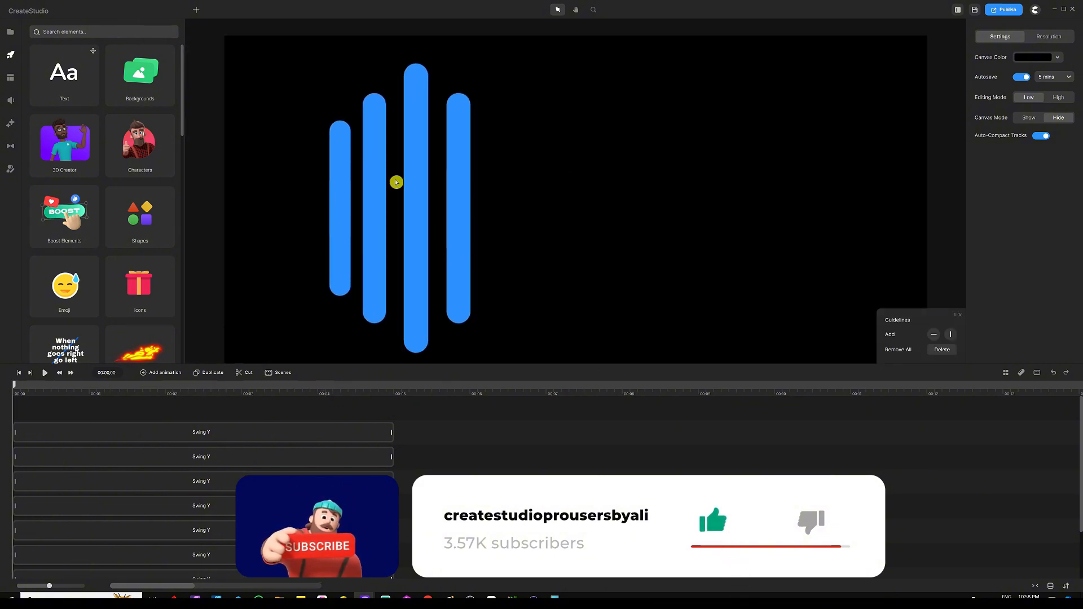
Duplicate the fourth bar with its animation and place the copy just to its right
left_click_drag(501, 144, 448, 275)
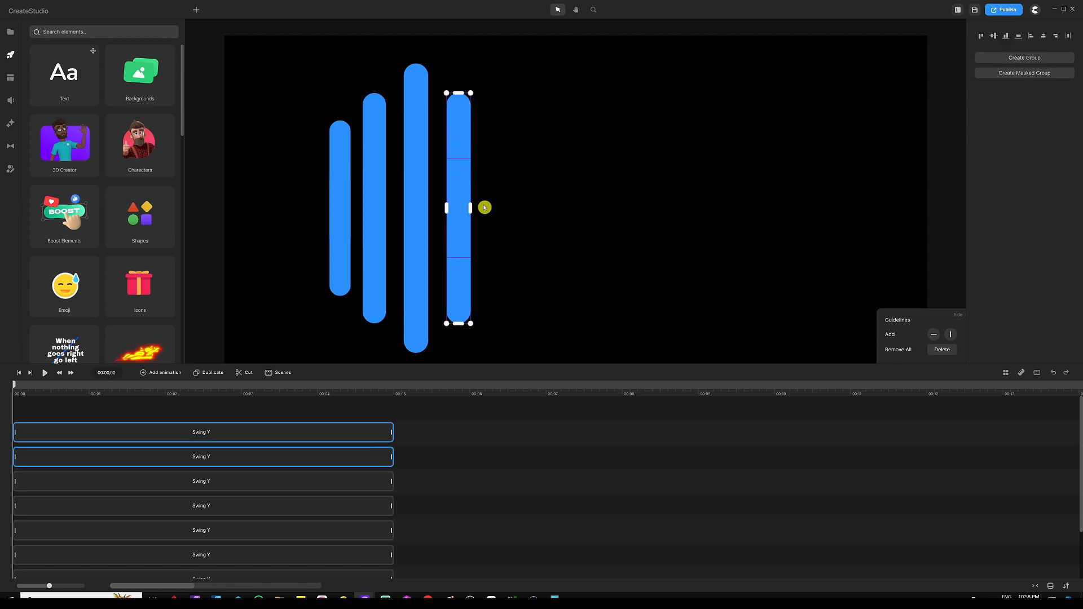
key("ctrl+d")
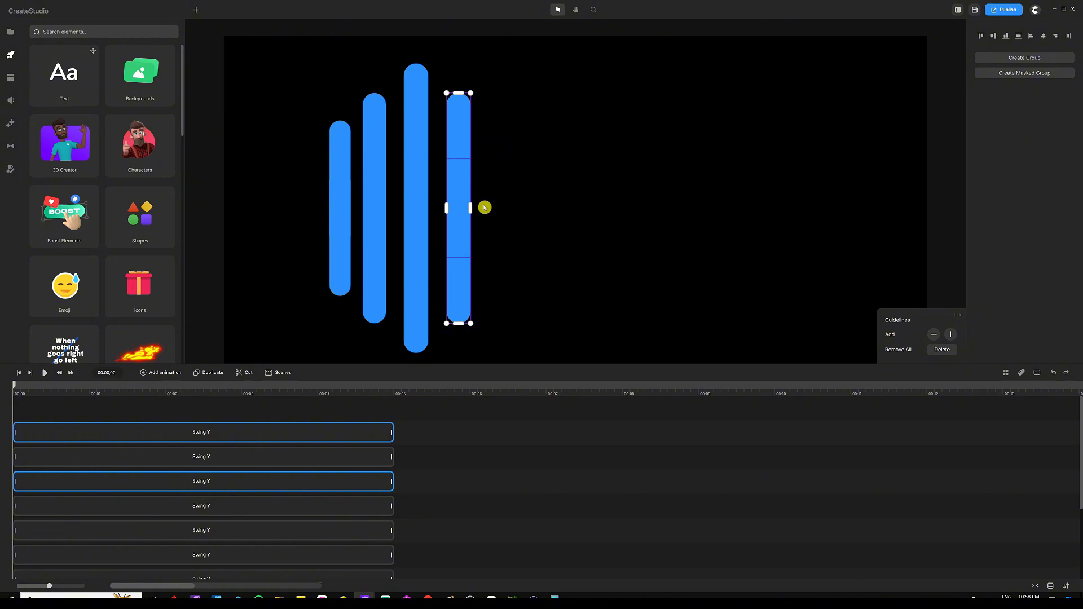
key("shift+Right")
key("shift+Right")
key("shift+Right")
key("shift+Right")
key("shift+Right")
key("shift+Right")
key("shift+Right")
key("shift+Right")
key("shift+Right")
key("shift+Right")
key("shift+Right")
key("shift+Right")
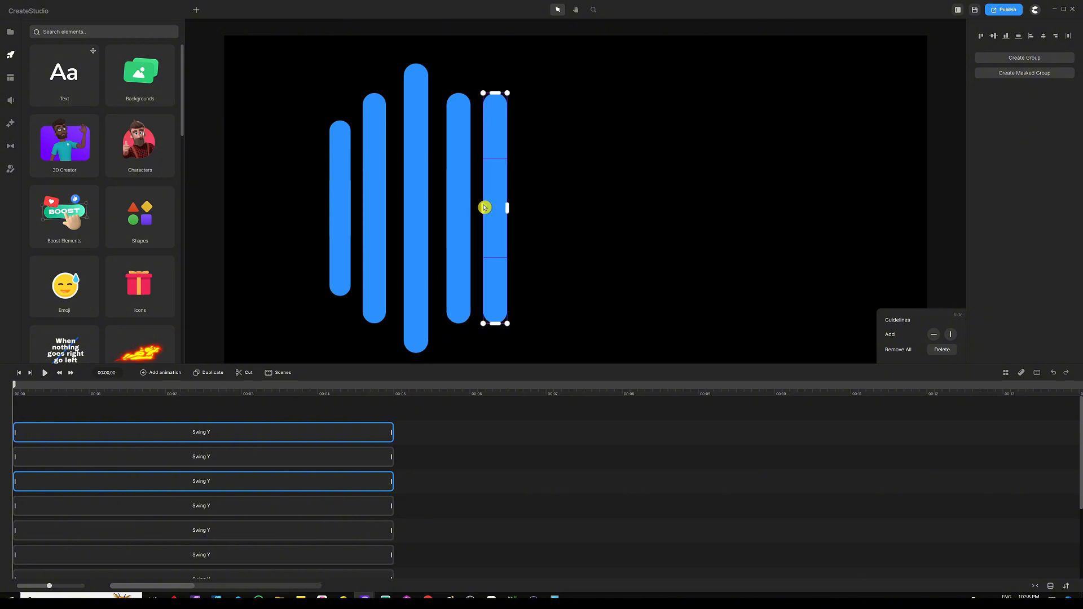
key("shift+Left")
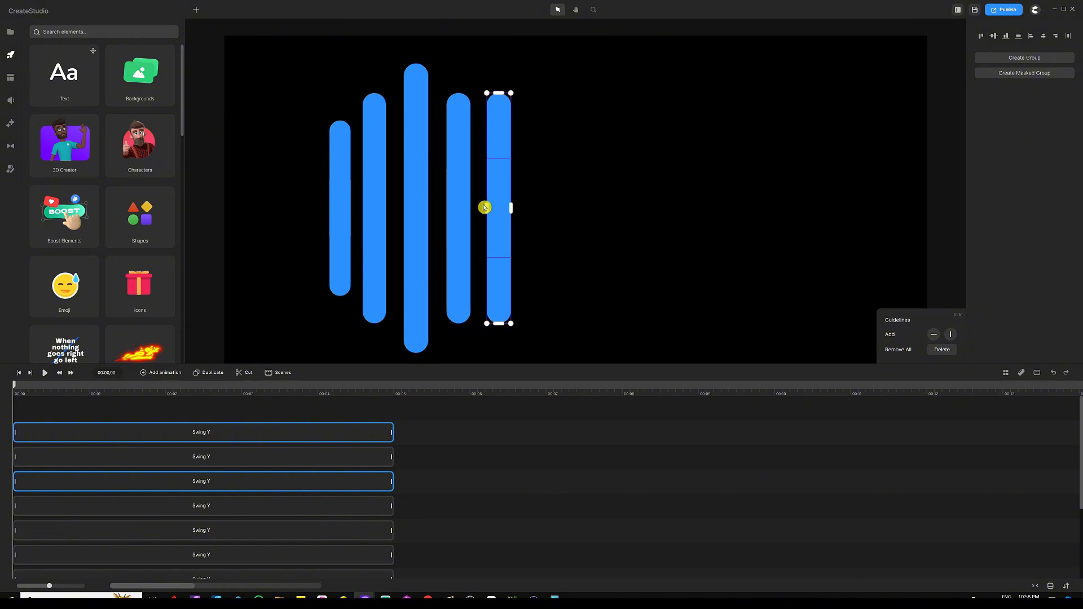
Try shifting the newest bar's clips later in the timeline, then move them back to the start
left_click(245, 423)
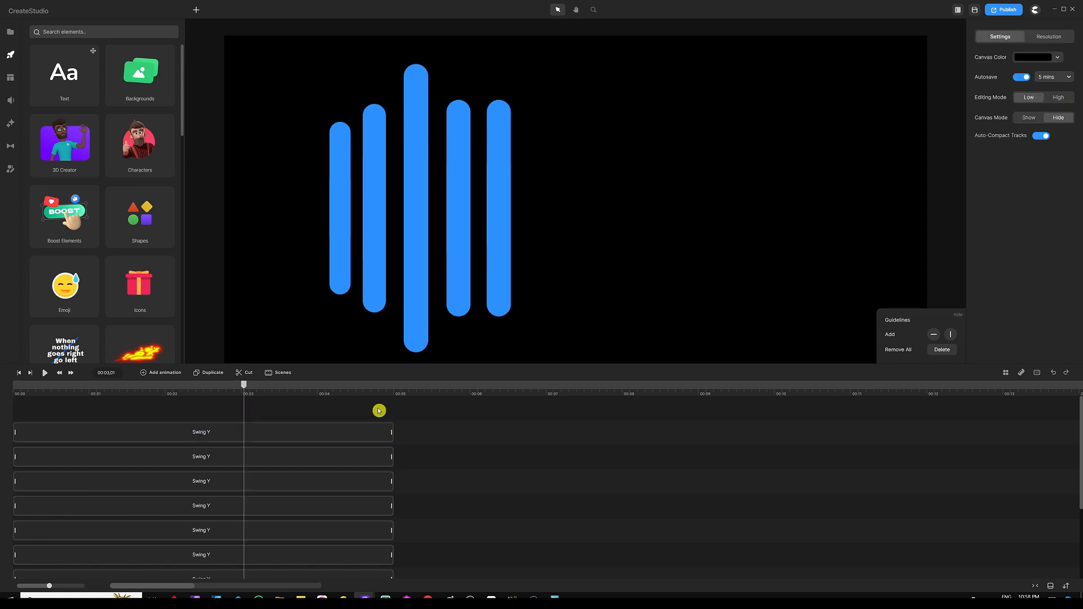
left_click_drag(551, 171, 488, 260)
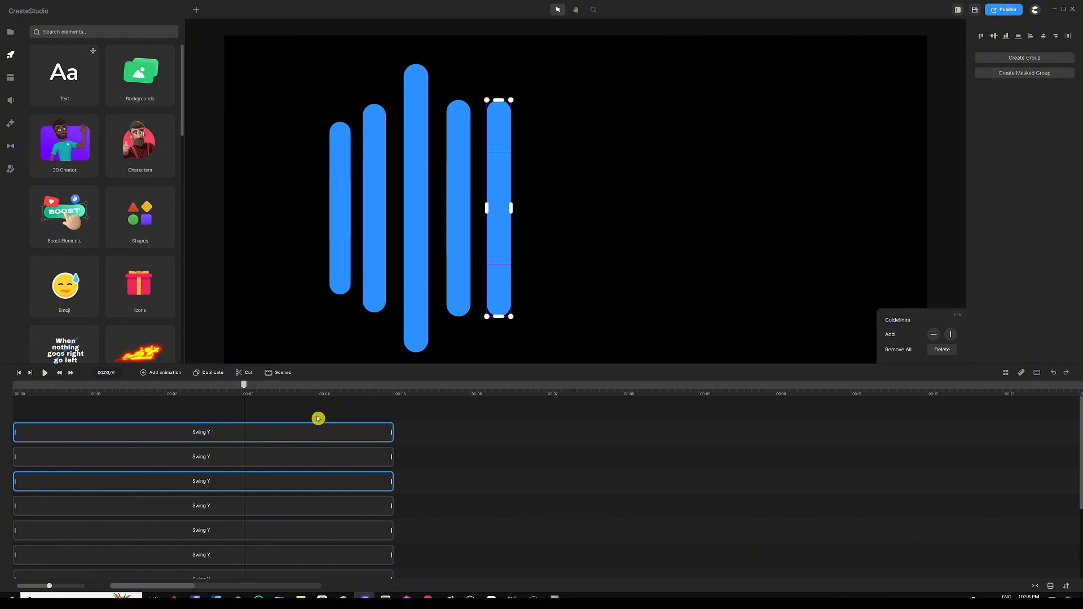
left_click_drag(317, 421, 393, 415)
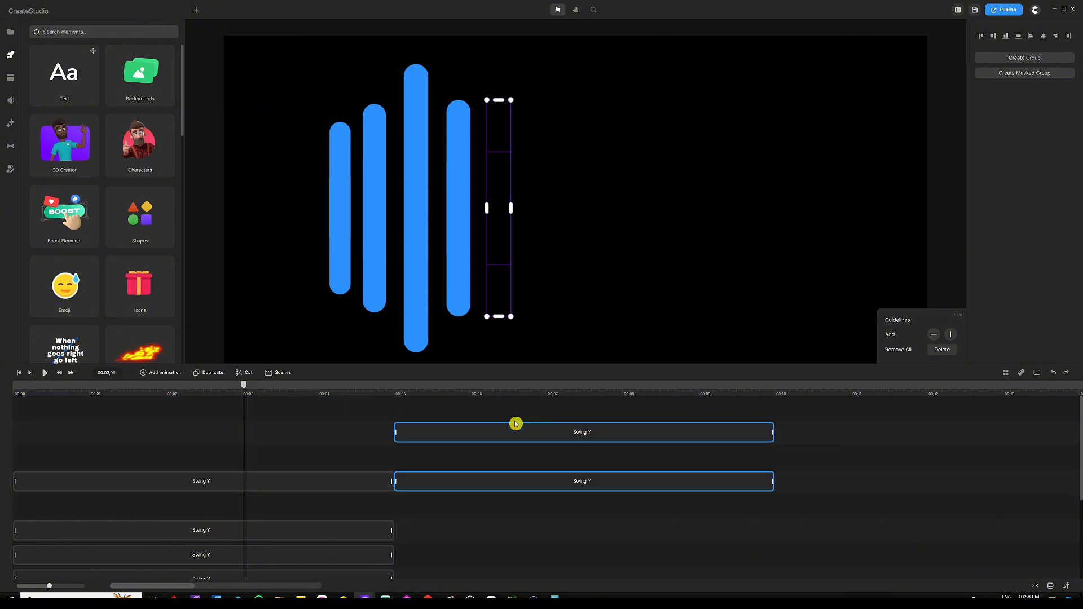
left_click_drag(515, 422, 538, 519)
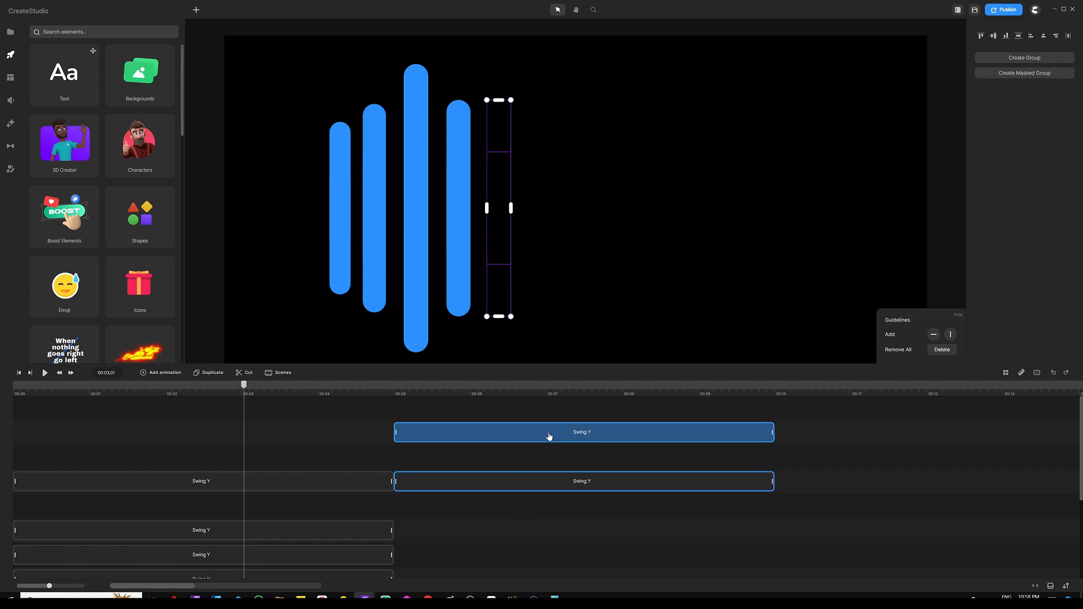
left_click_drag(552, 423, 150, 403)
left_click(484, 451)
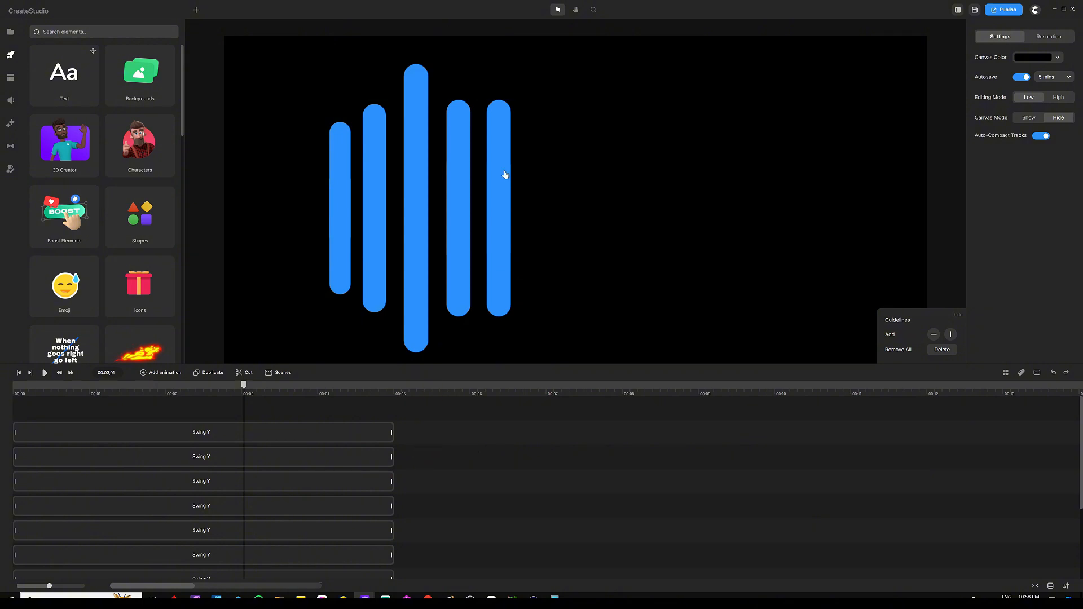
Check the movement and loop settings of the newest bar's two Swing Y clips
left_click(276, 432)
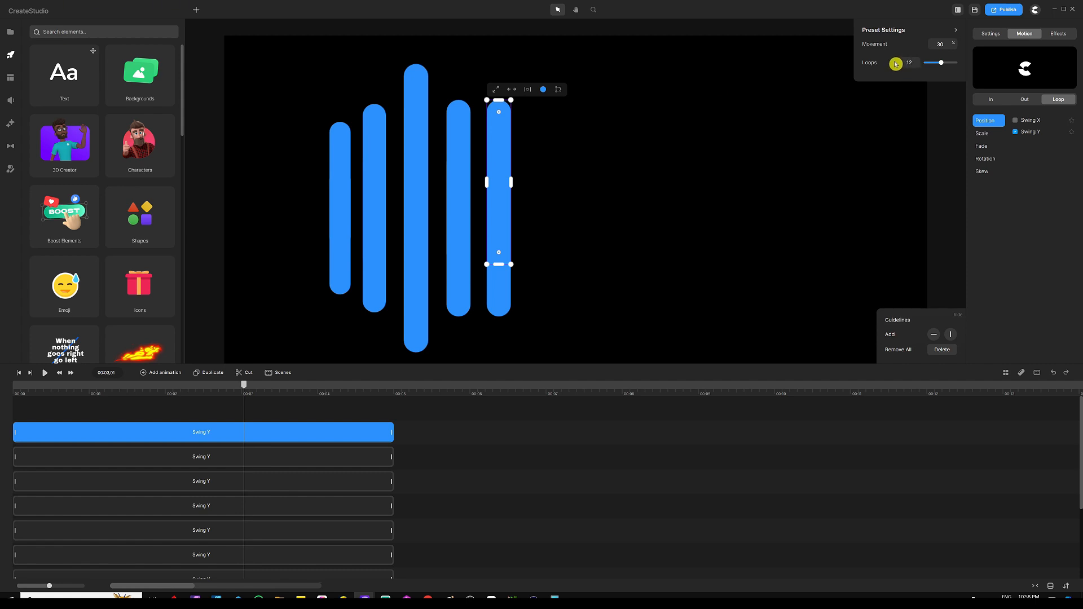
left_click(302, 456)
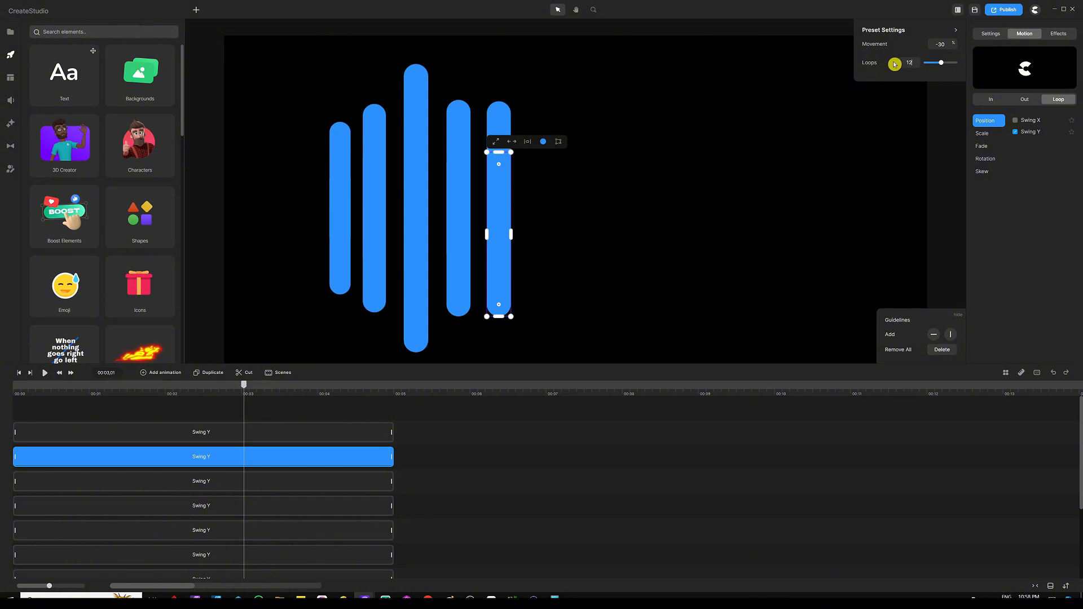
Preview the bar animation from the start, pause it, and return the playhead to the beginning
left_click(442, 483)
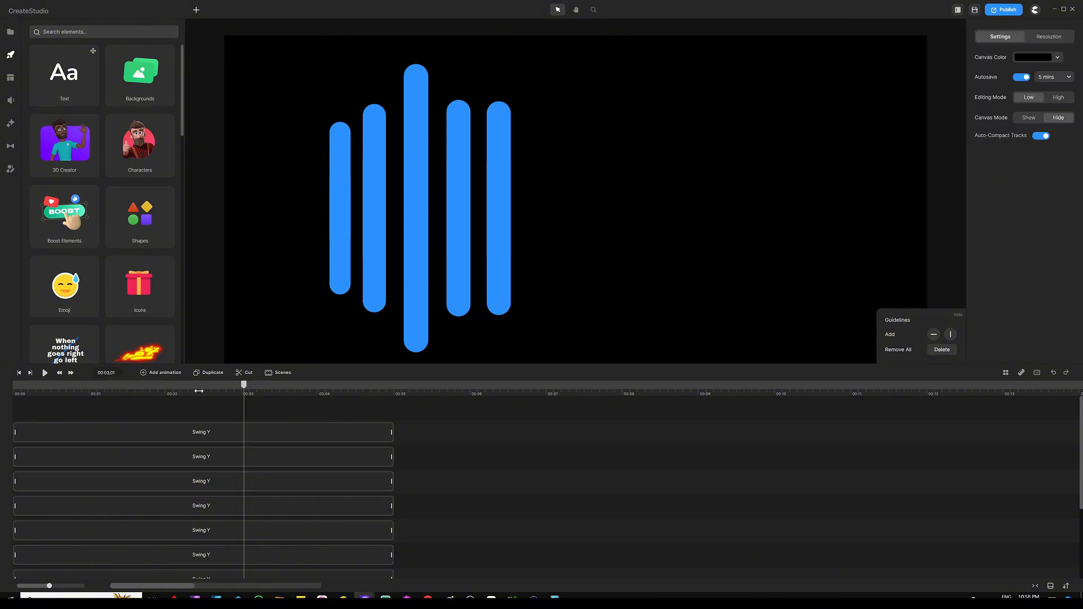
left_click_drag(241, 389, 2, 394)
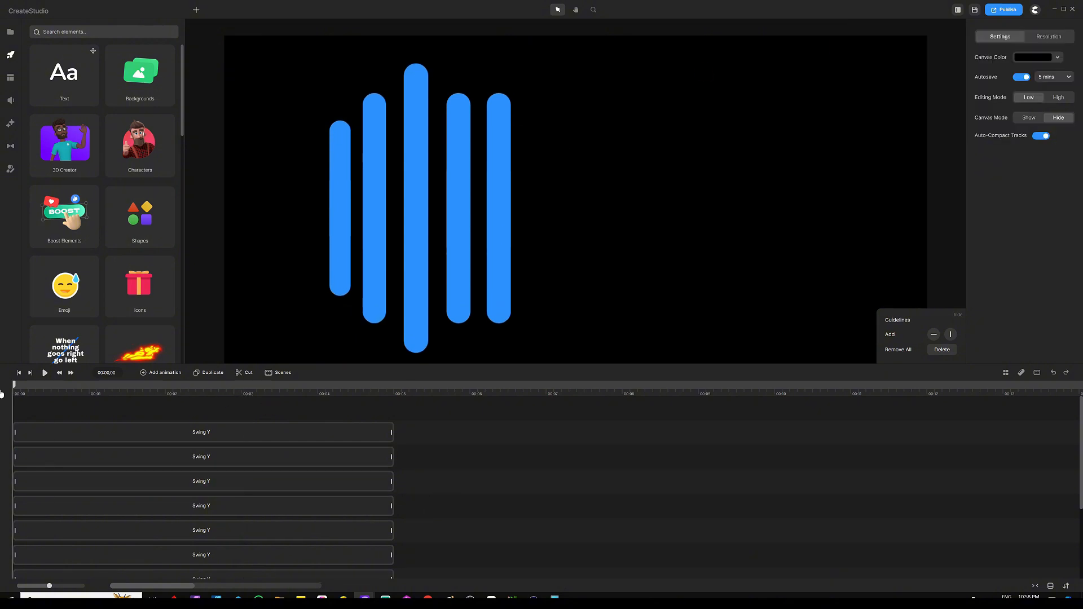
left_click(46, 374)
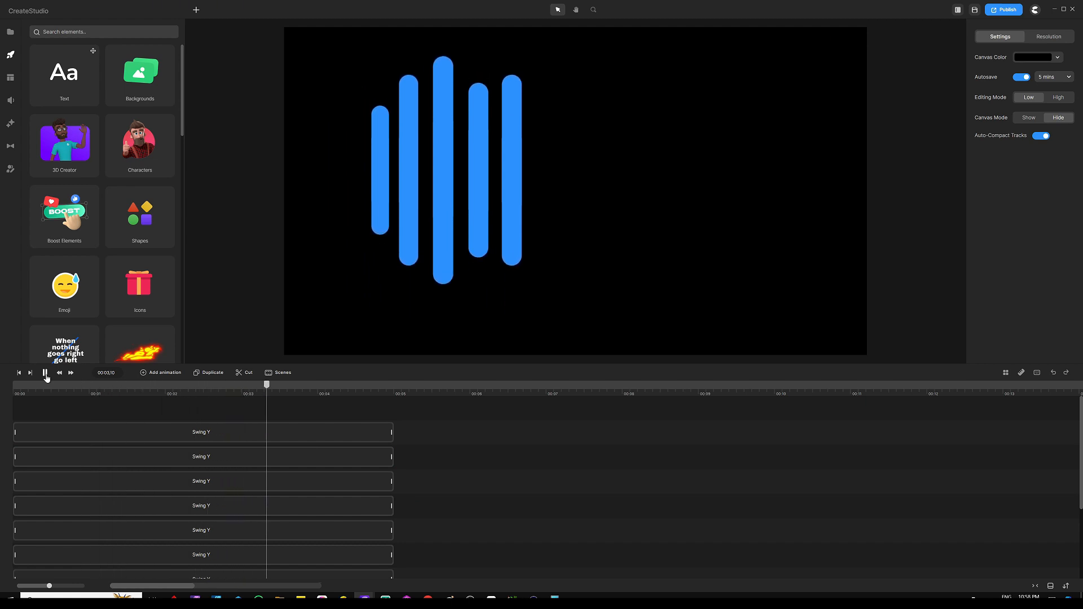
left_click(45, 373)
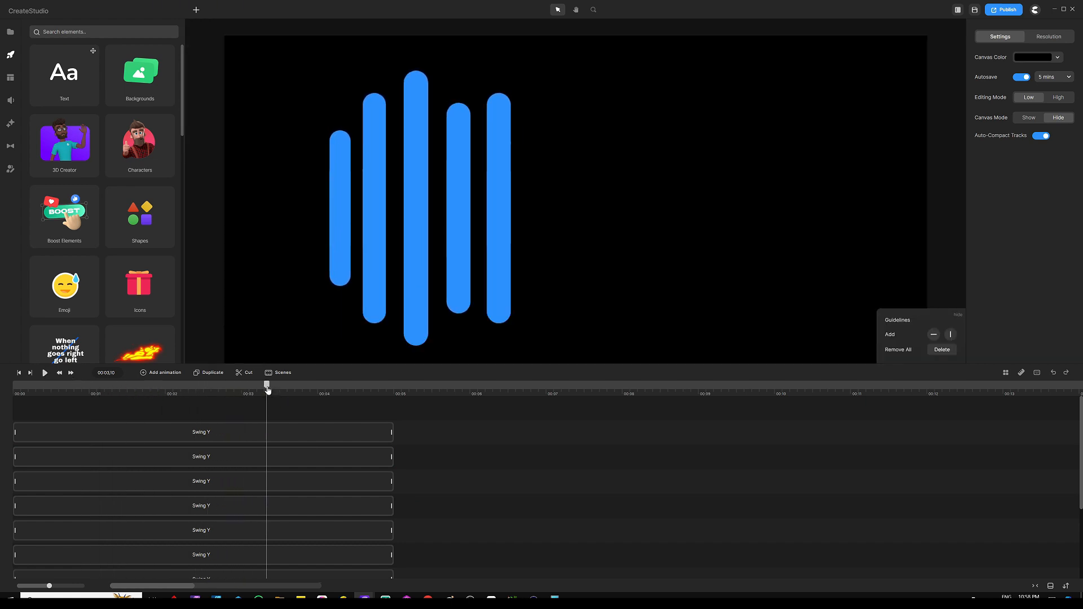
left_click_drag(268, 389, 1, 375)
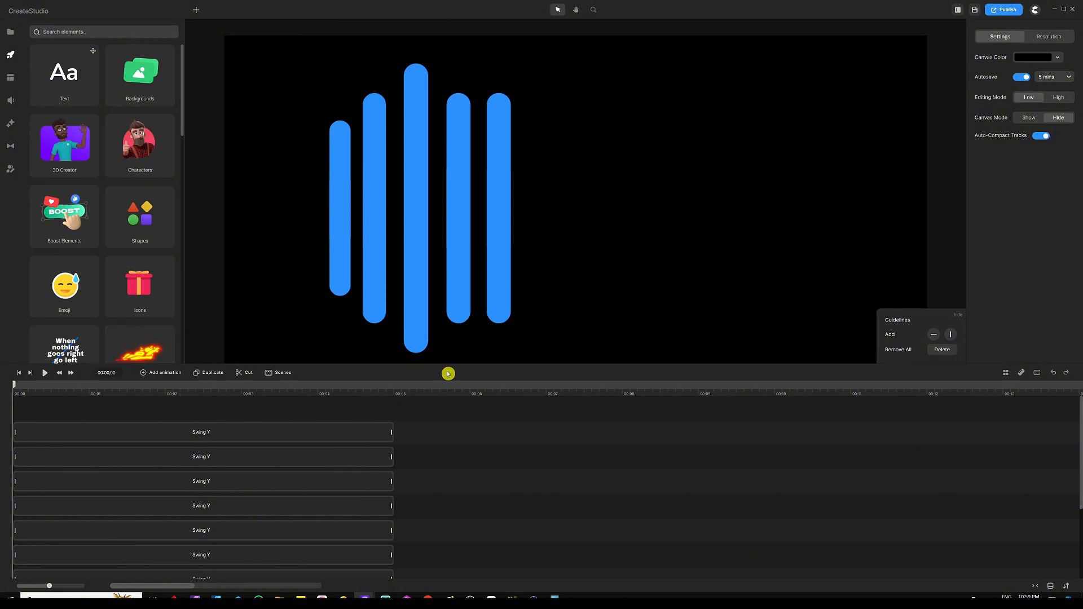
left_click(1006, 374)
left_click(1007, 375)
left_click(1020, 374)
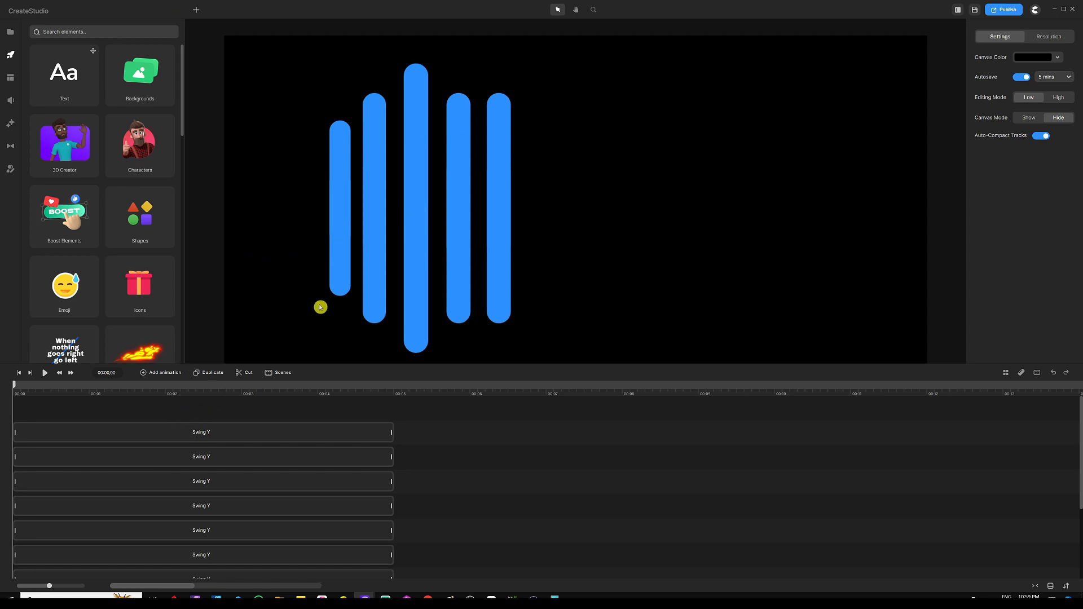
Apply the Hue Rotation effect to each bar by dropping it onto every bar's timeline track
scroll(472, 471, "down", 2)
left_click(339, 540)
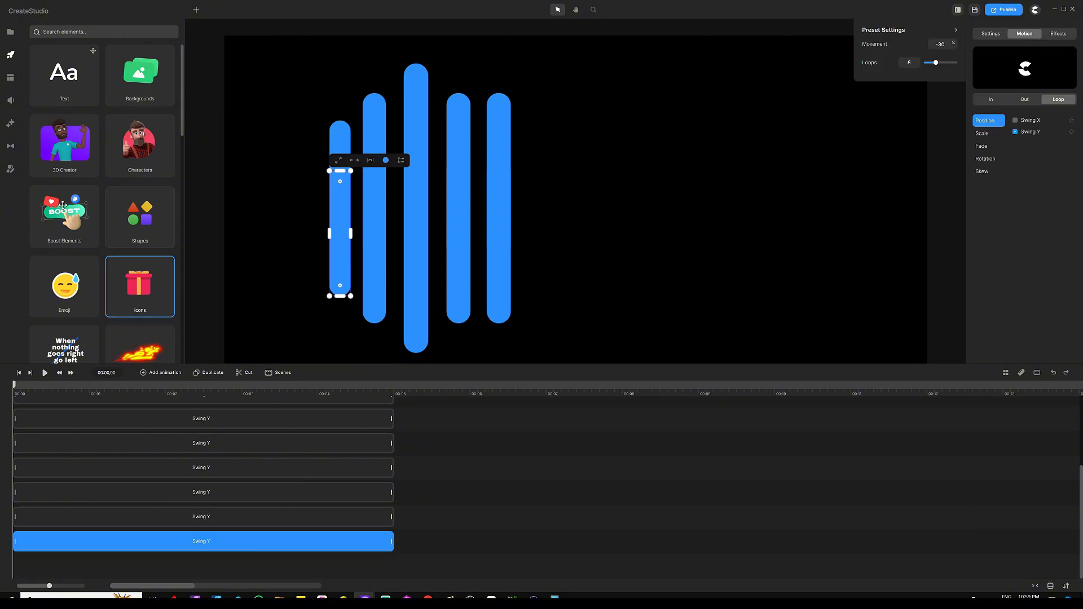
left_click(10, 124)
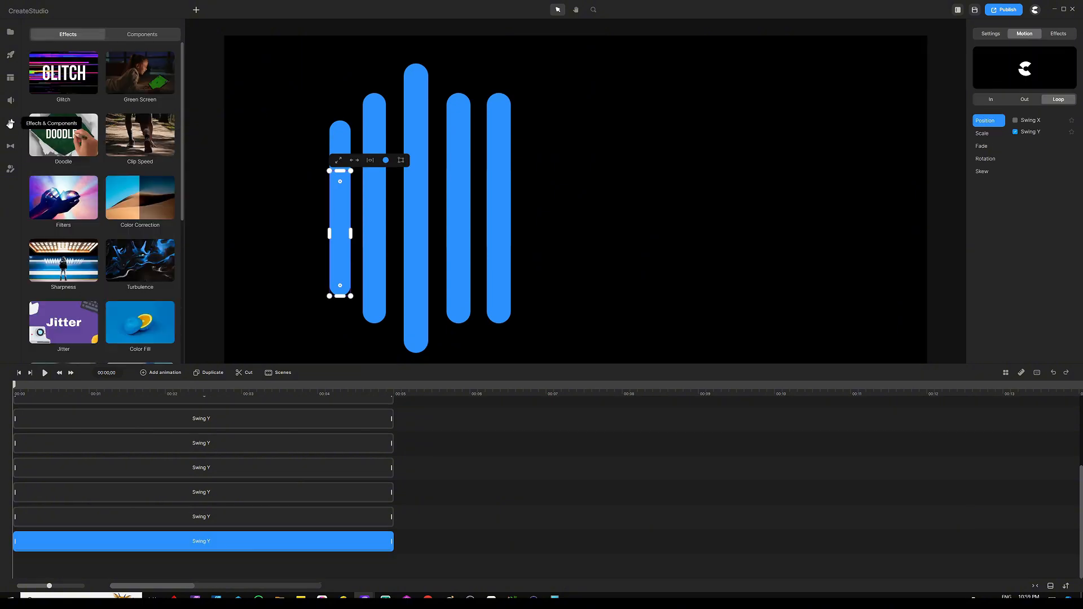
scroll(111, 222, "down", 5)
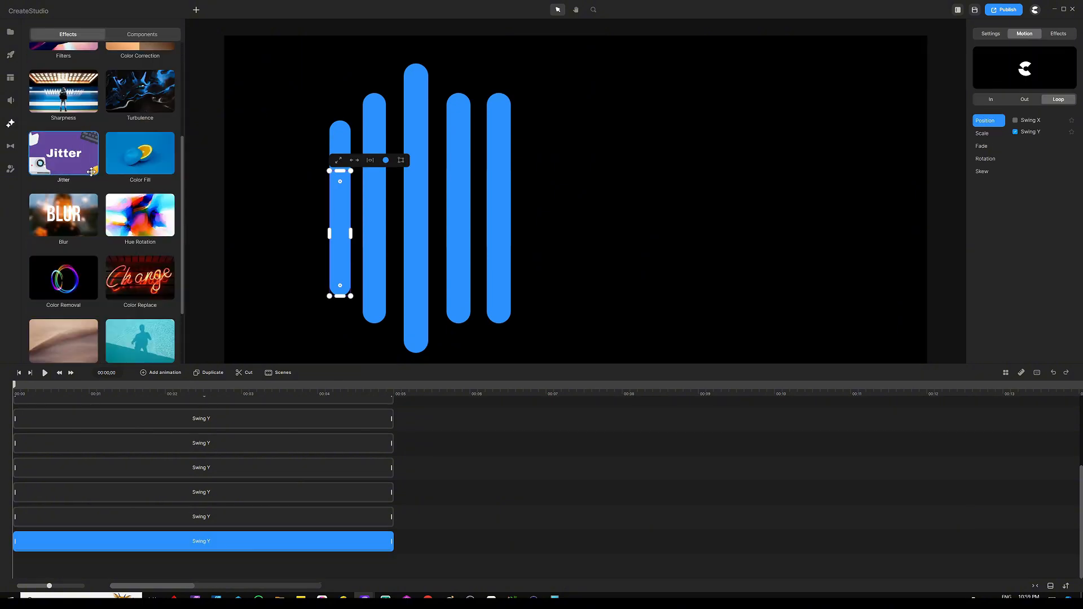
scroll(110, 222, "up", 2)
scroll(131, 212, "down", 2)
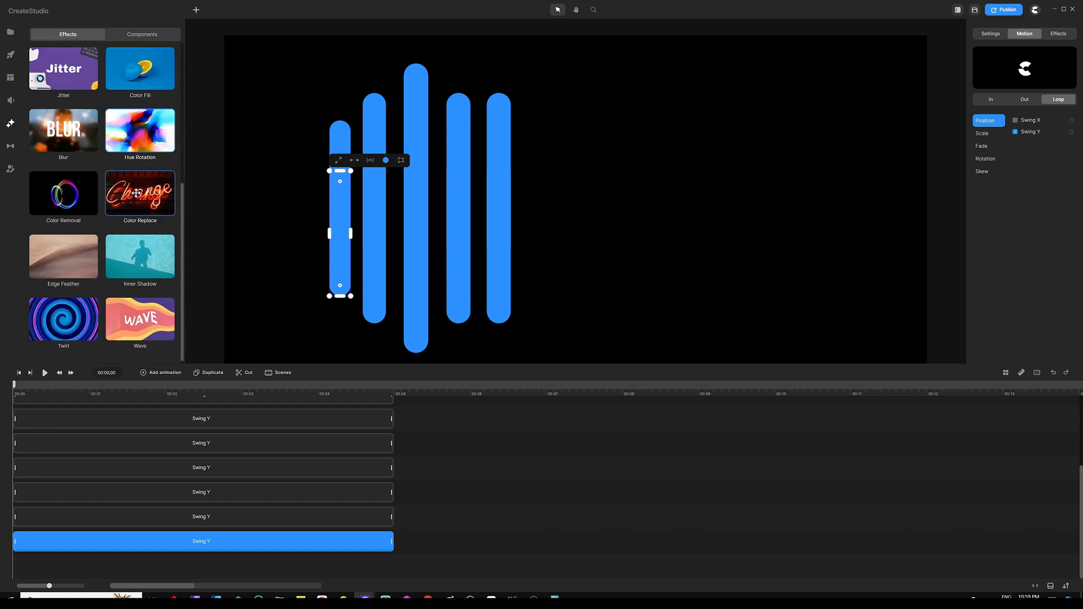
left_click_drag(140, 130, 163, 546)
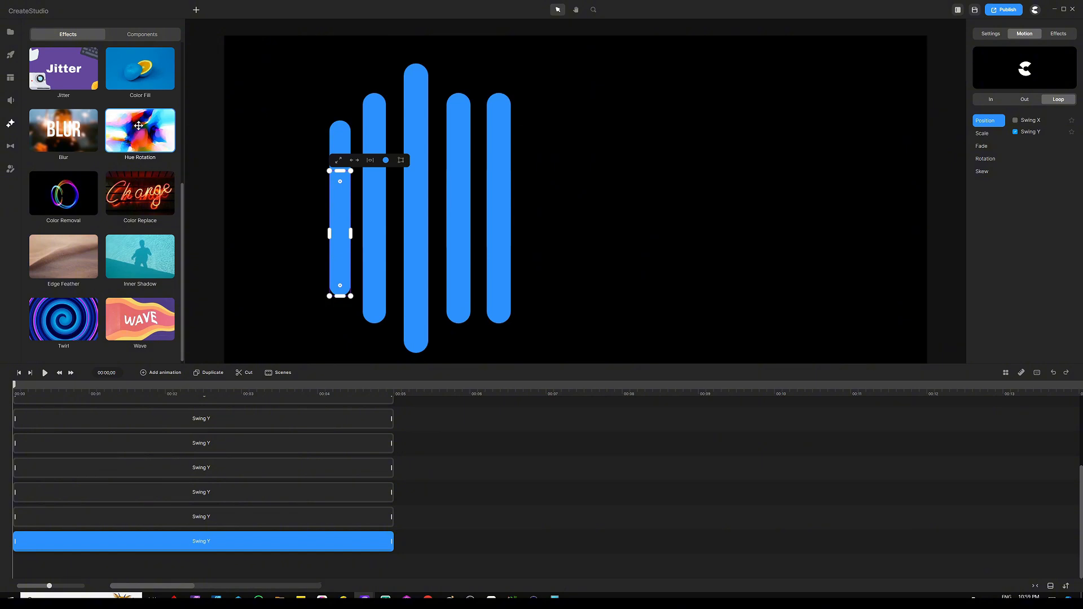
left_click_drag(139, 125, 206, 519)
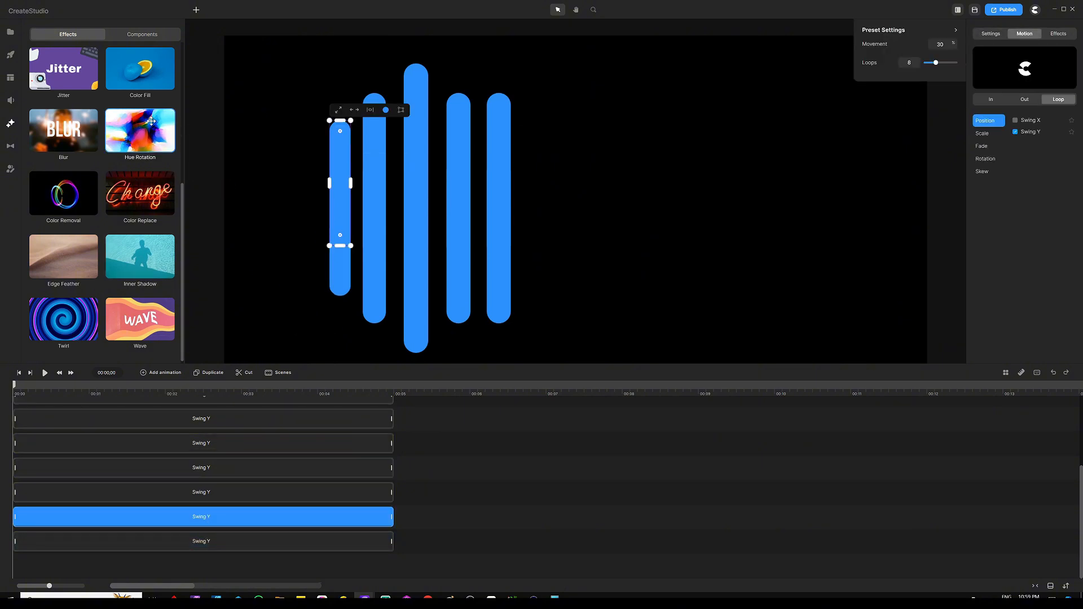
left_click_drag(152, 123, 181, 497)
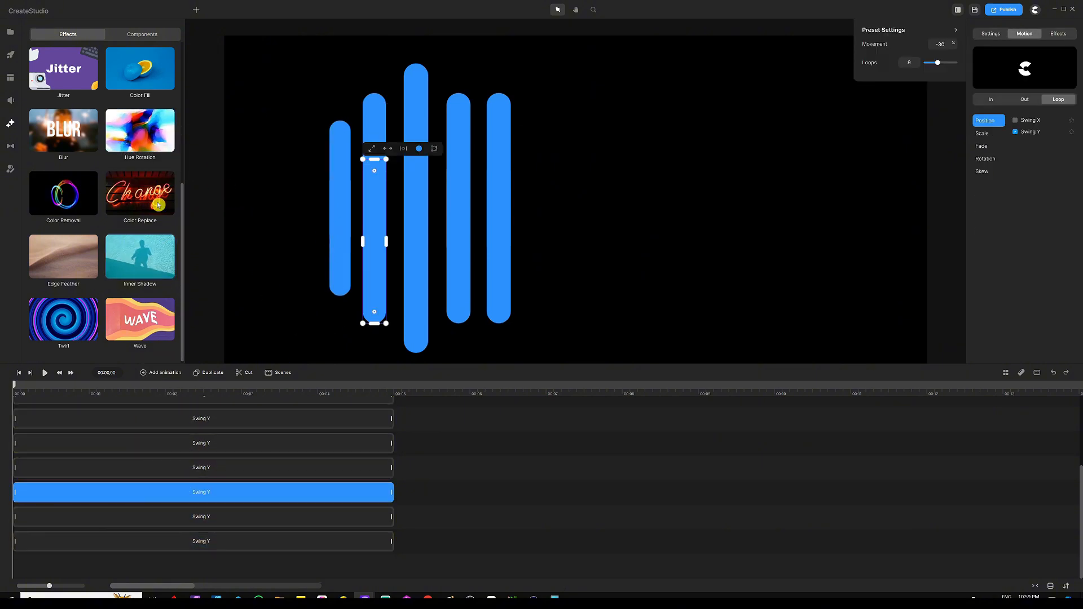
left_click_drag(140, 129, 191, 506)
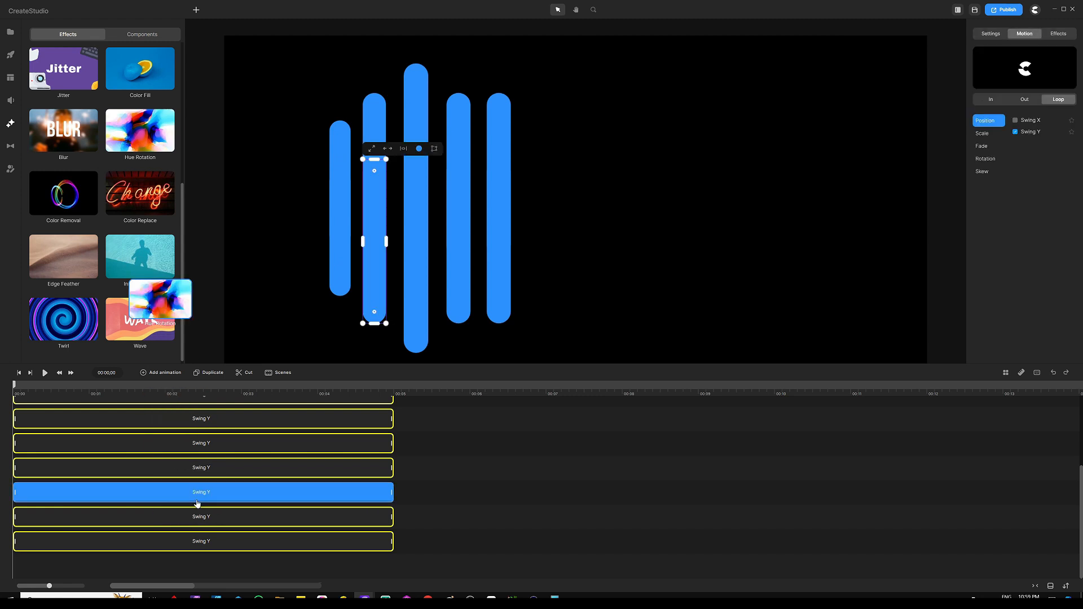
left_click_drag(150, 164, 125, 494)
left_click_drag(140, 130, 188, 471)
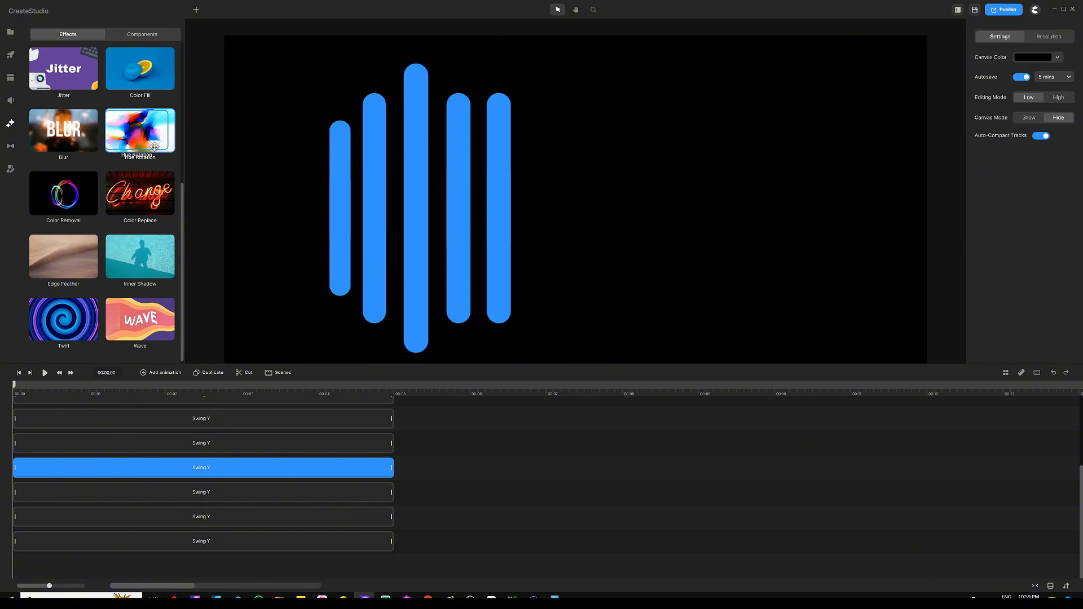
left_click_drag(140, 129, 218, 449)
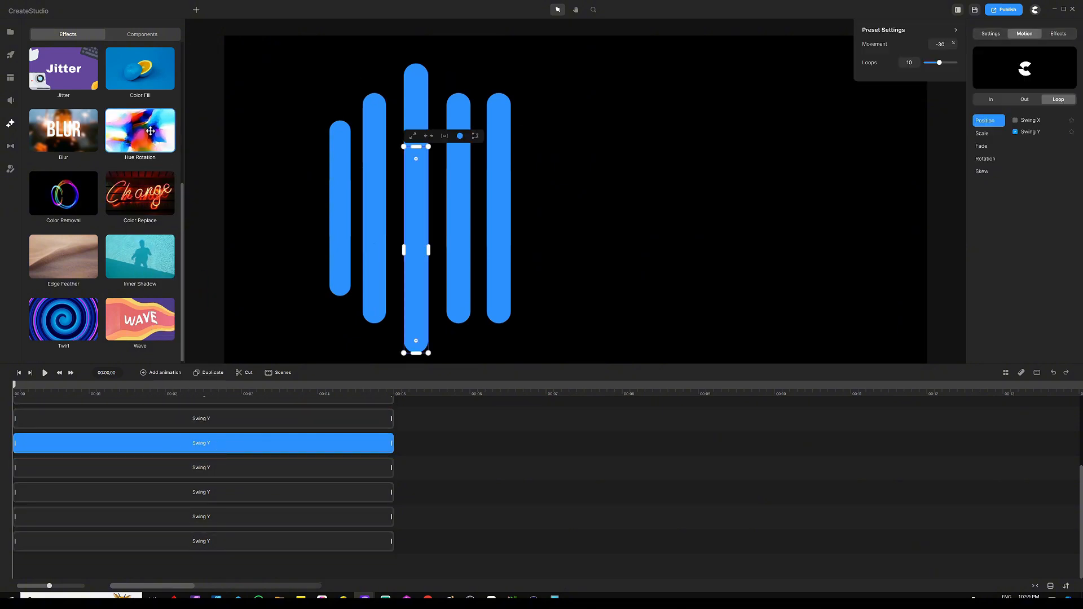
left_click_drag(140, 130, 215, 449)
left_click_drag(146, 118, 235, 417)
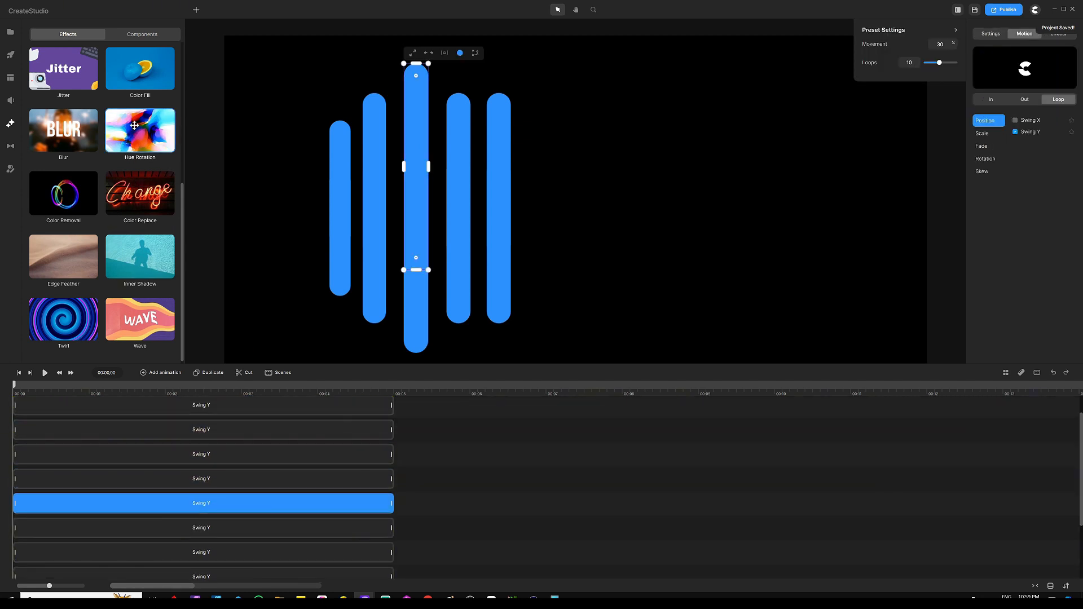
left_click_drag(136, 127, 205, 478)
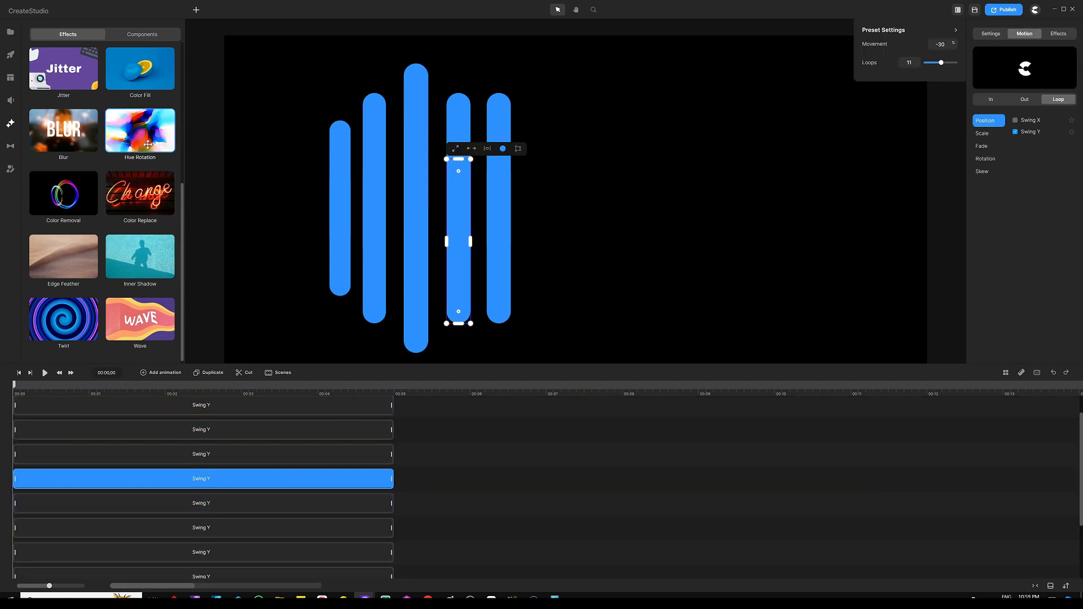
left_click_drag(140, 129, 202, 451)
left_click_drag(200, 453, 200, 453)
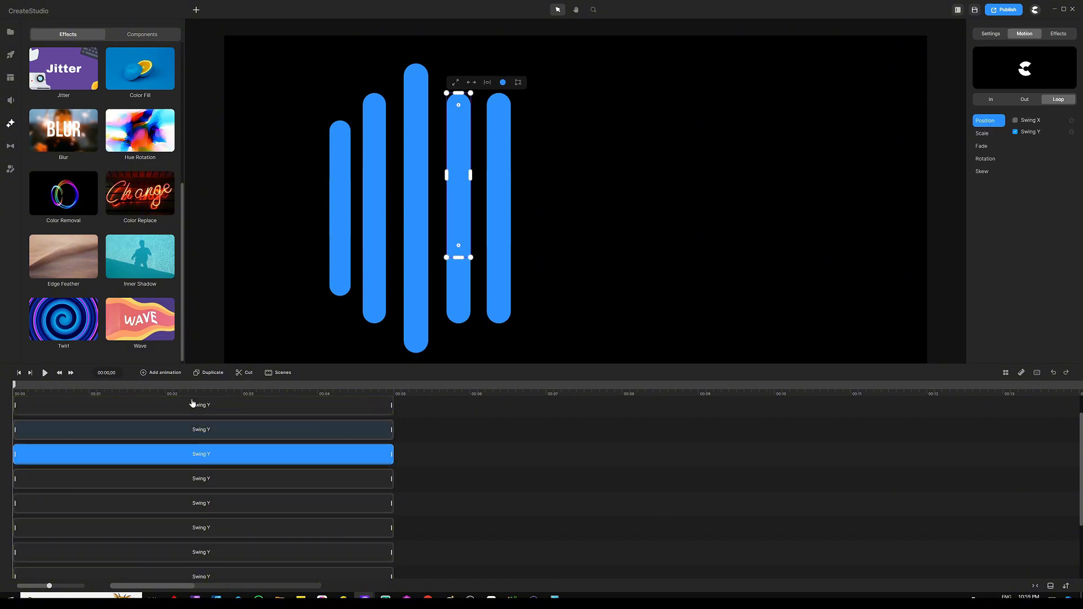
left_click_drag(140, 131, 203, 437)
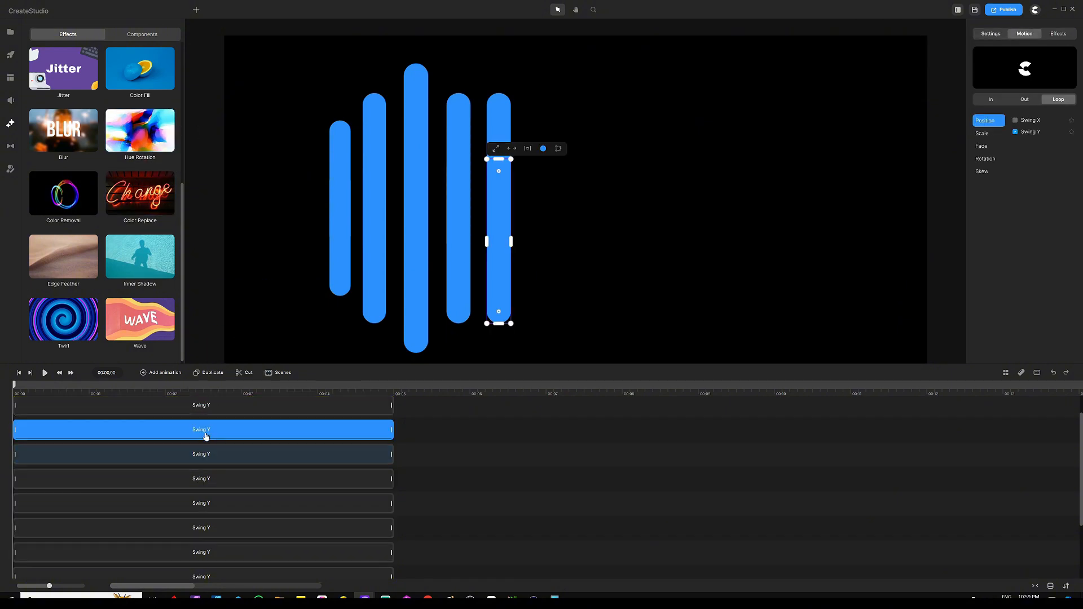
left_click_drag(140, 130, 207, 409)
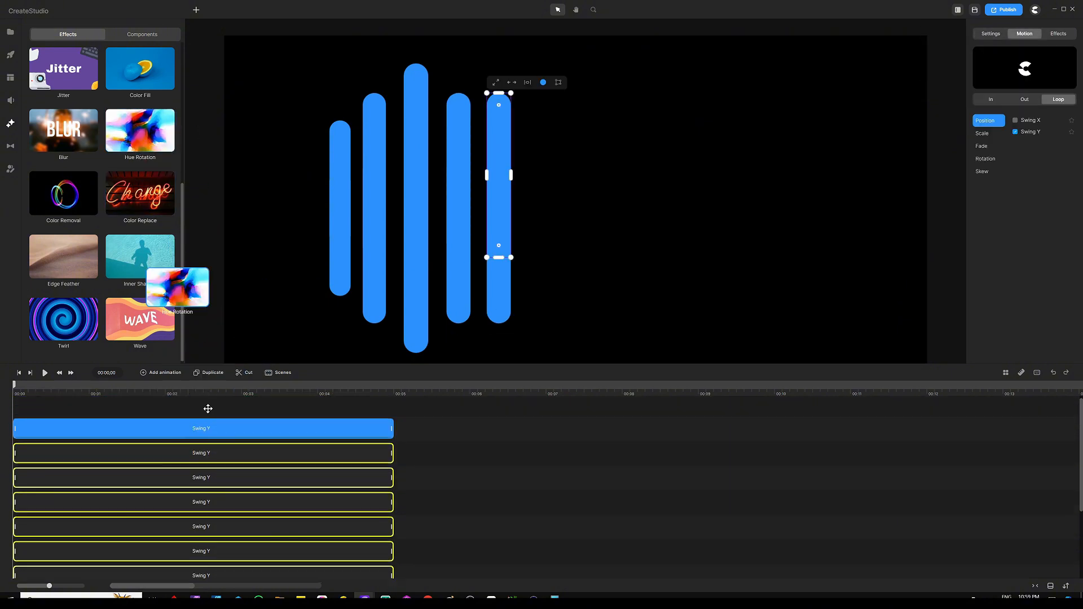
left_click_drag(140, 132, 194, 429)
Open the first bar's Hue Rotation effect settings and enable both In Animation and Out Animation
scroll(426, 450, "down", 3)
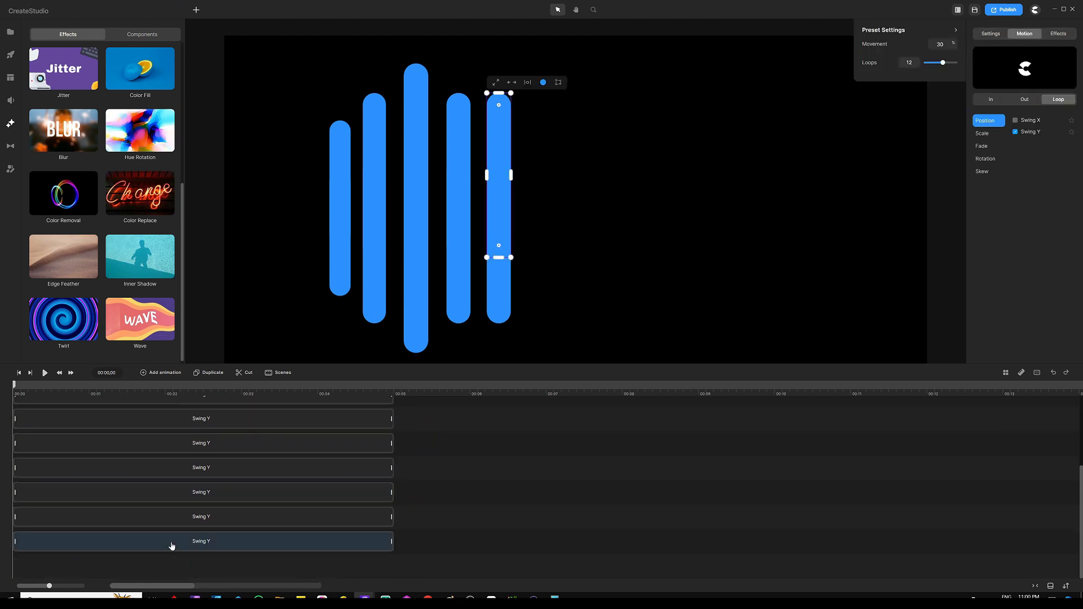
left_click(177, 552)
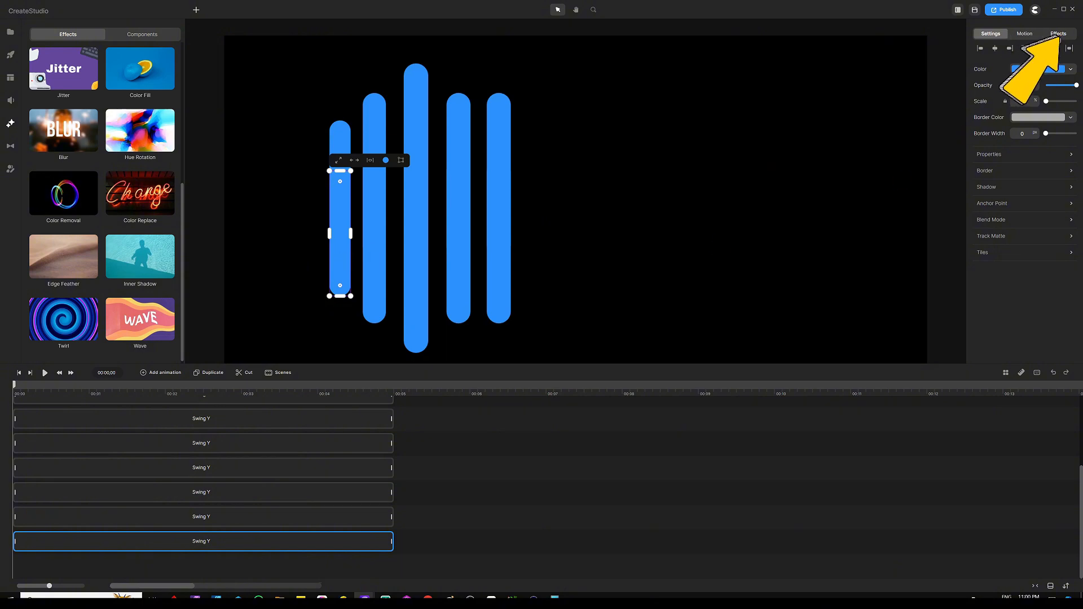
left_click(1058, 33)
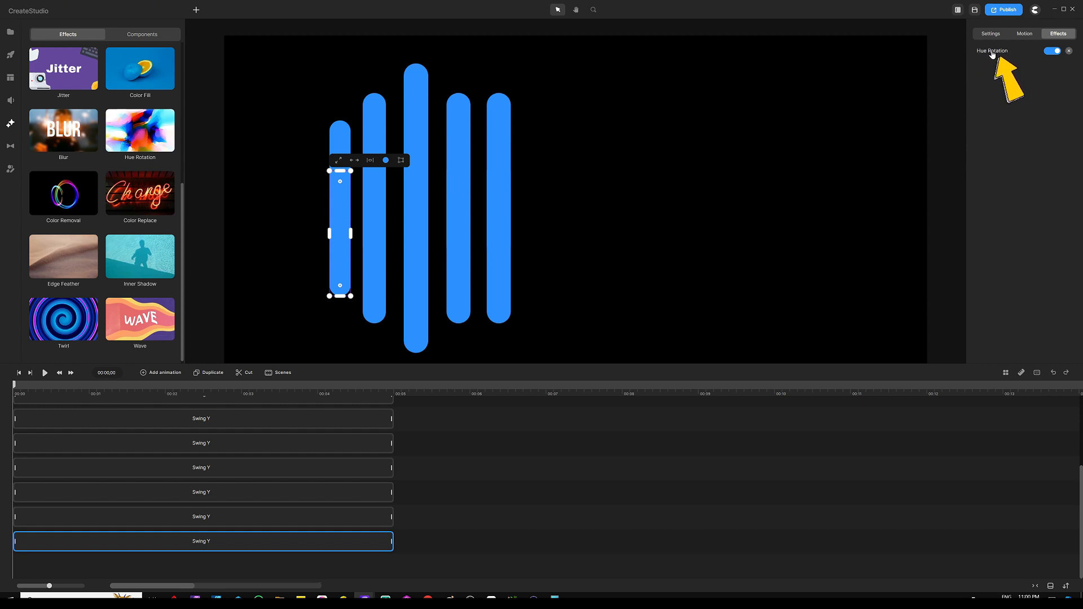
left_click(992, 52)
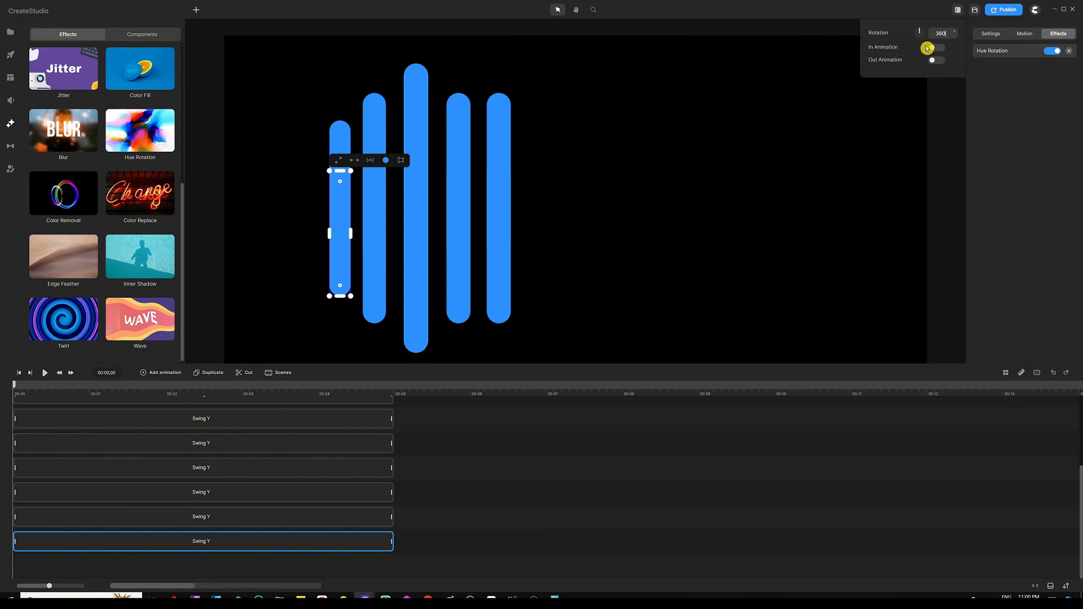
left_click(933, 48)
left_click(938, 59)
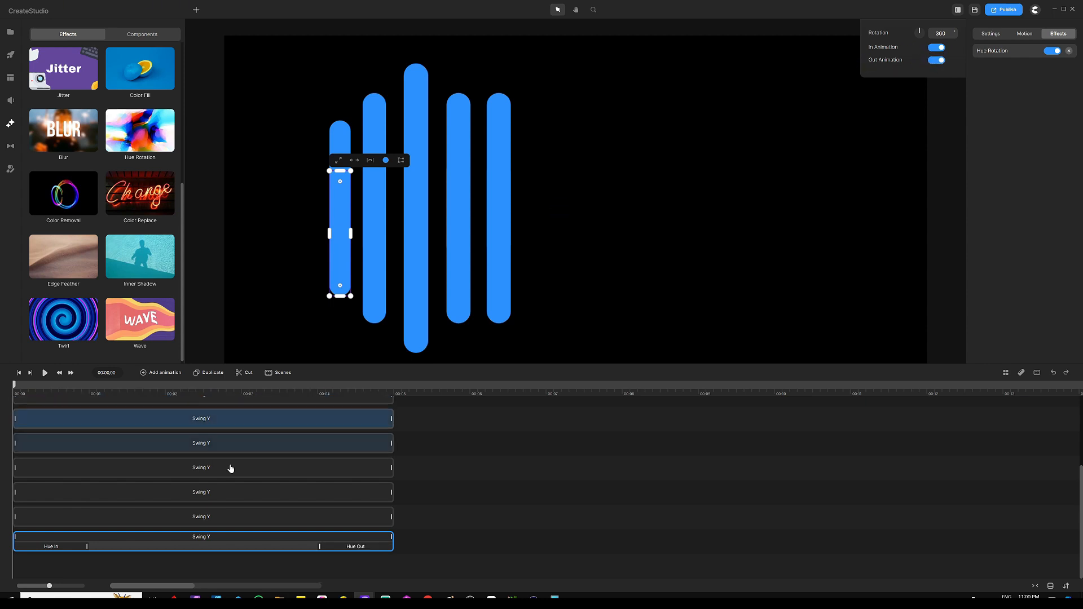
Lengthen the first bar's Hue In and Hue Out clips so they meet near the middle of the track
left_click(51, 548)
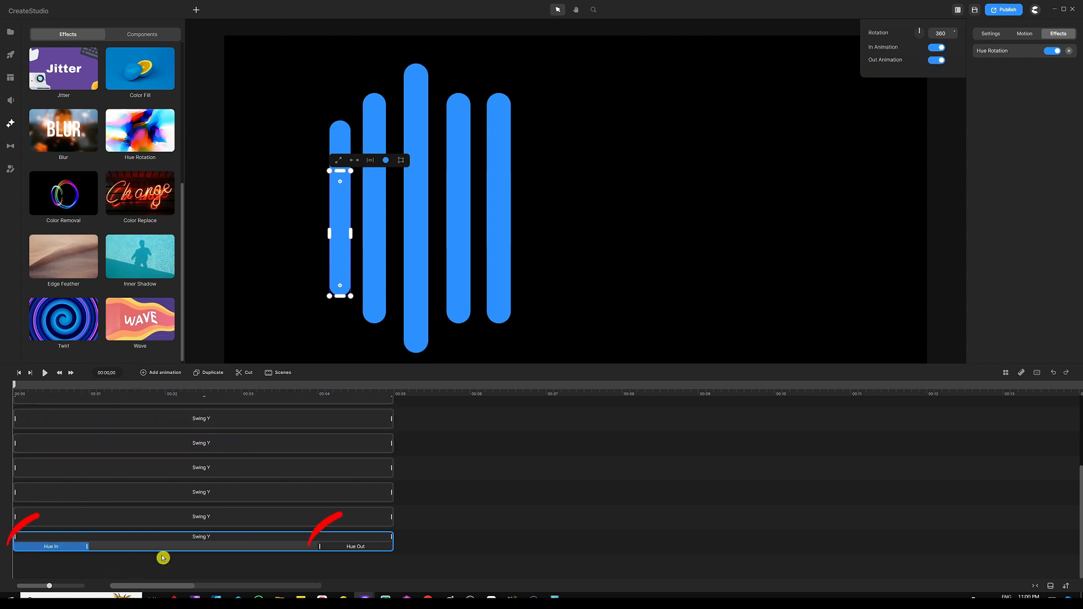
left_click(352, 550)
left_click(150, 560)
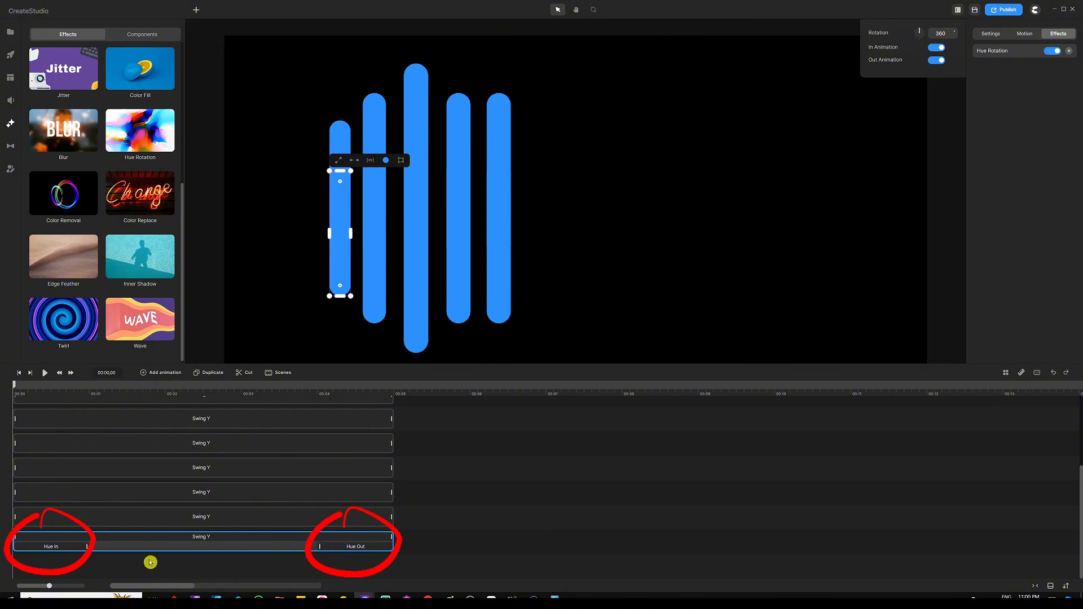
left_click(84, 547)
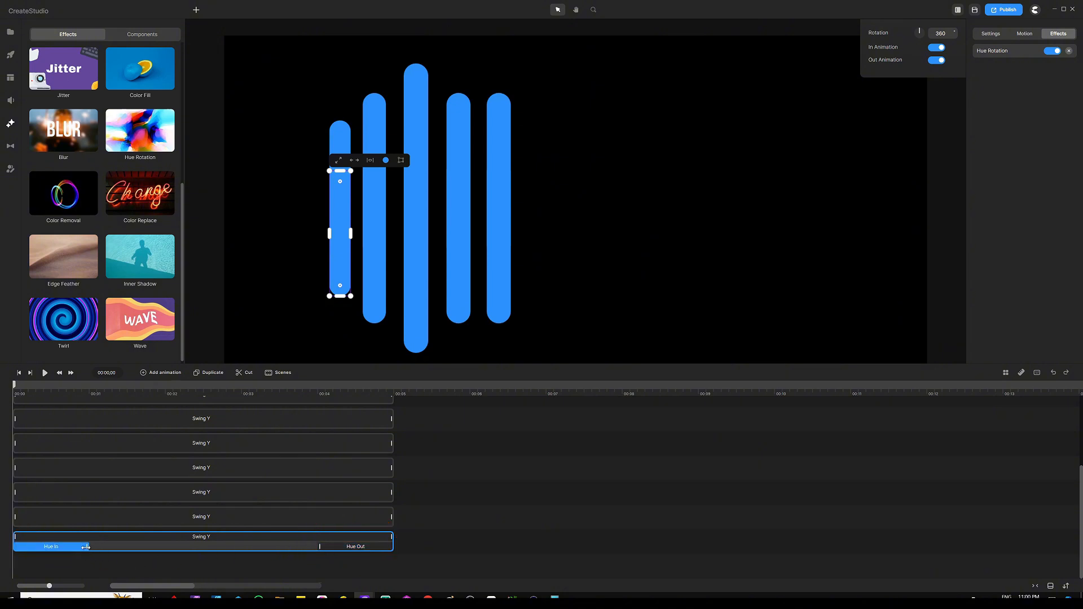
left_click_drag(85, 547, 175, 548)
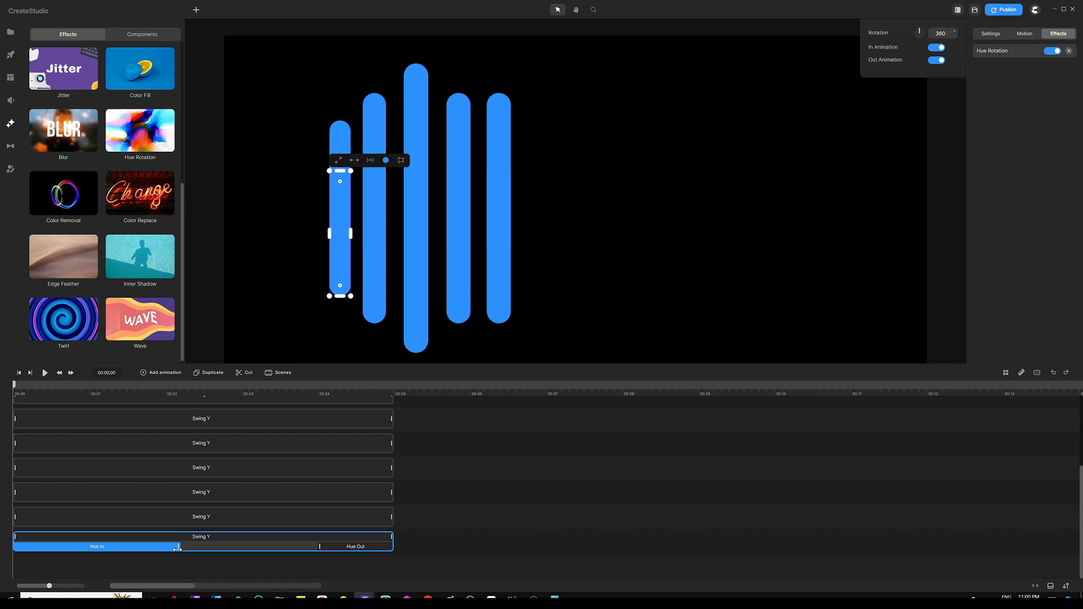
left_click(193, 549)
left_click(320, 546)
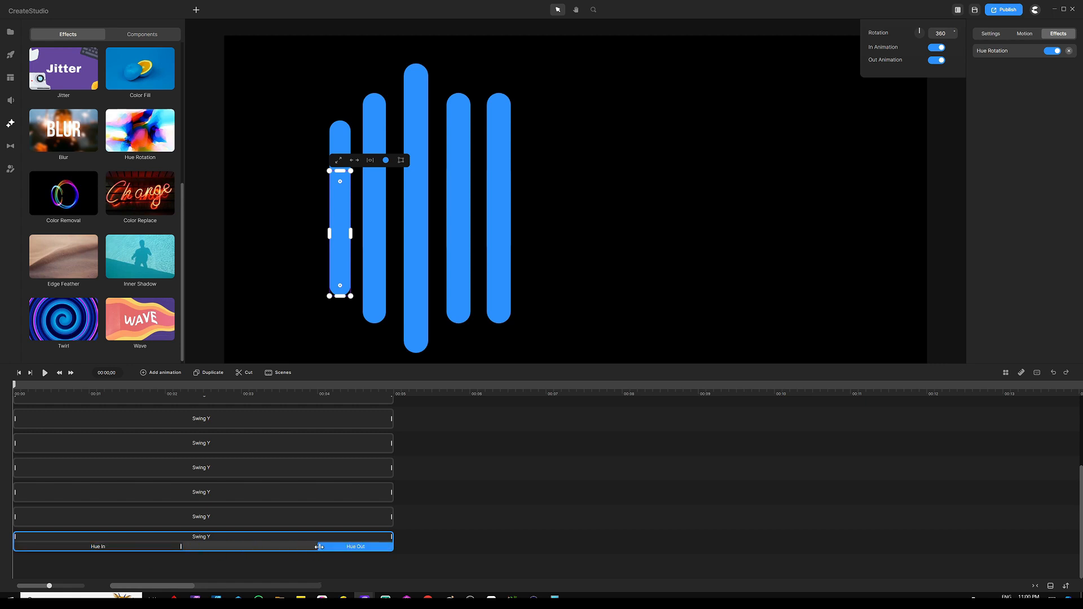
left_click_drag(319, 546, 198, 551)
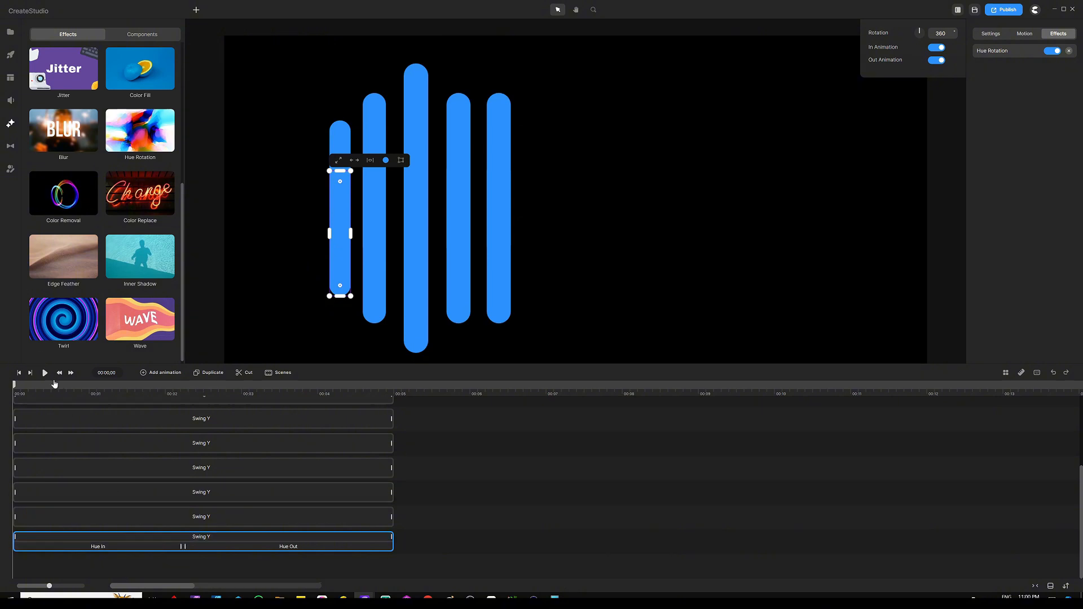
Open the second bar's Hue Rotation effect settings and enable both In Animation and Out Animation
left_click(149, 535)
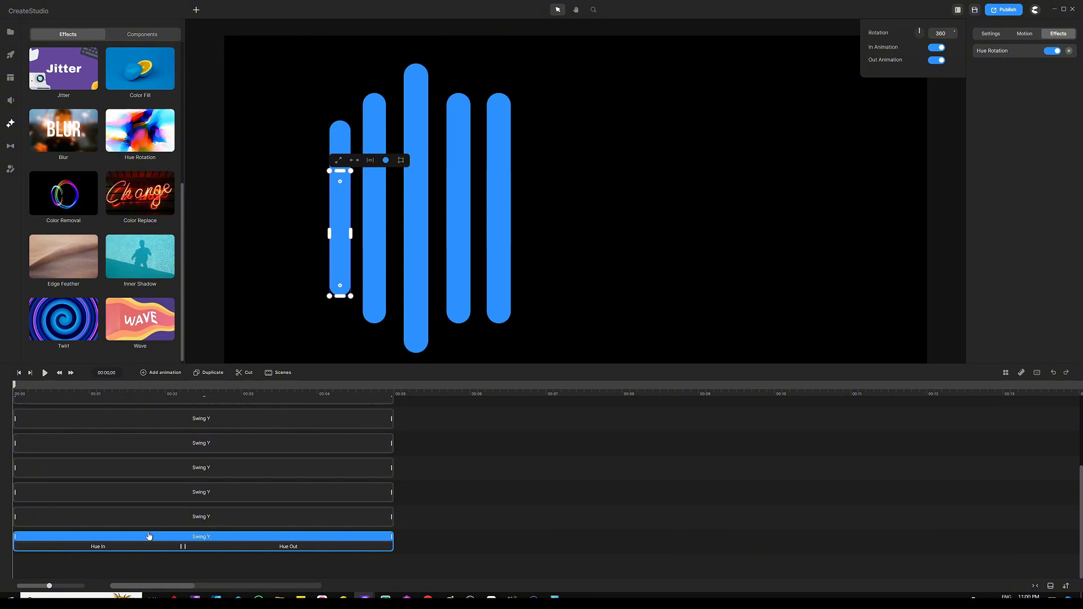
left_click(274, 514)
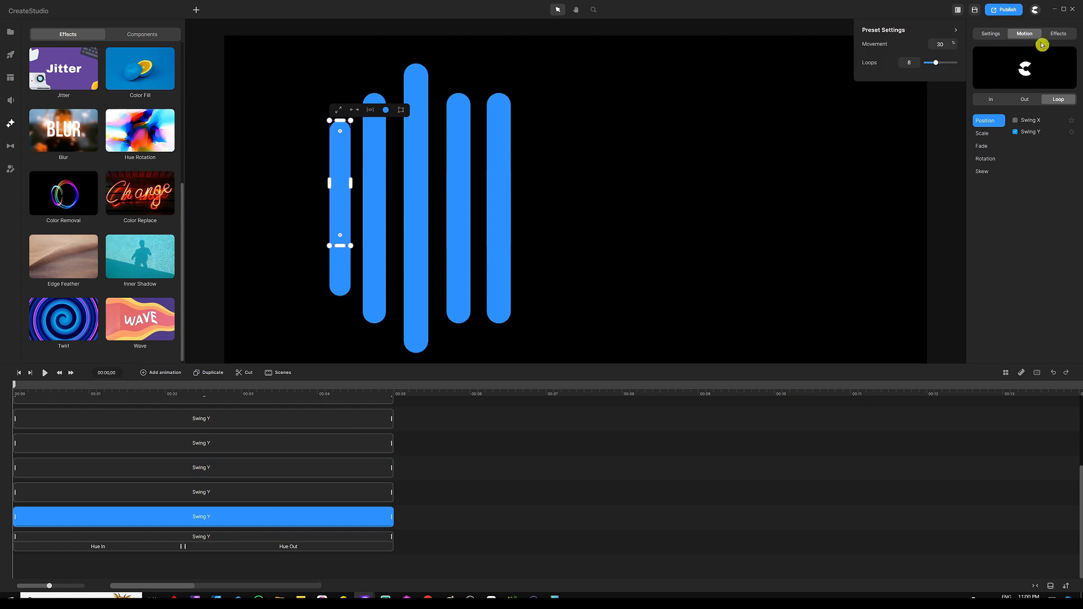
left_click(1057, 35)
left_click(998, 52)
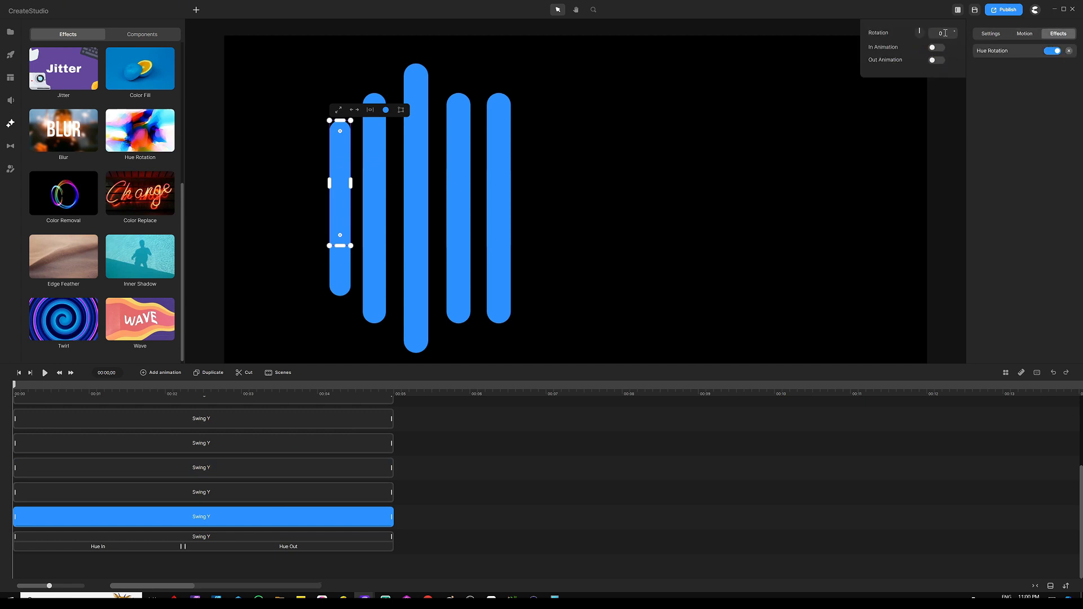
left_click(933, 49)
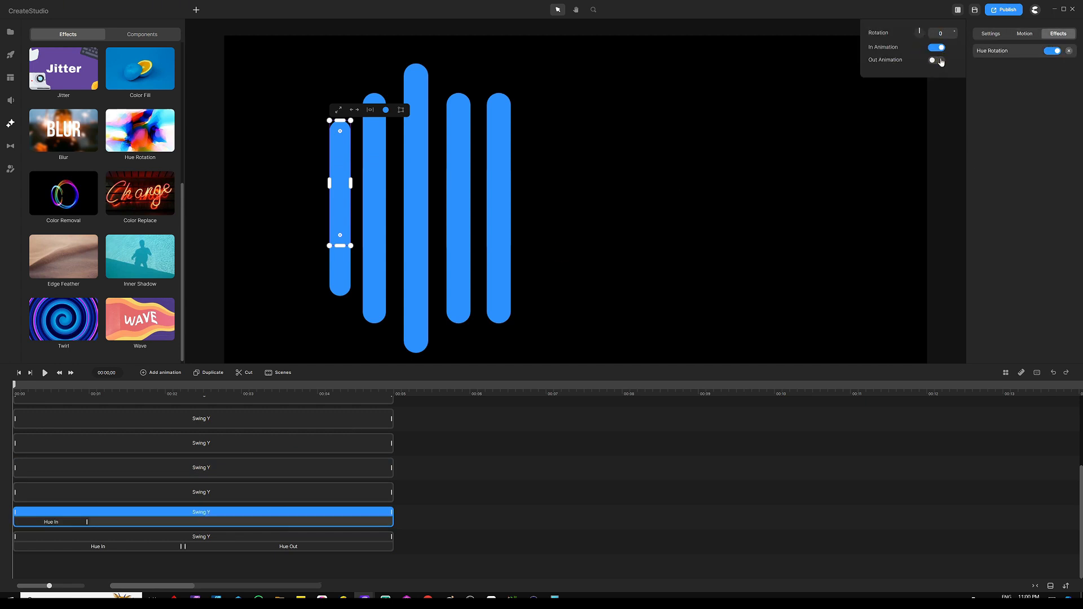
left_click(940, 61)
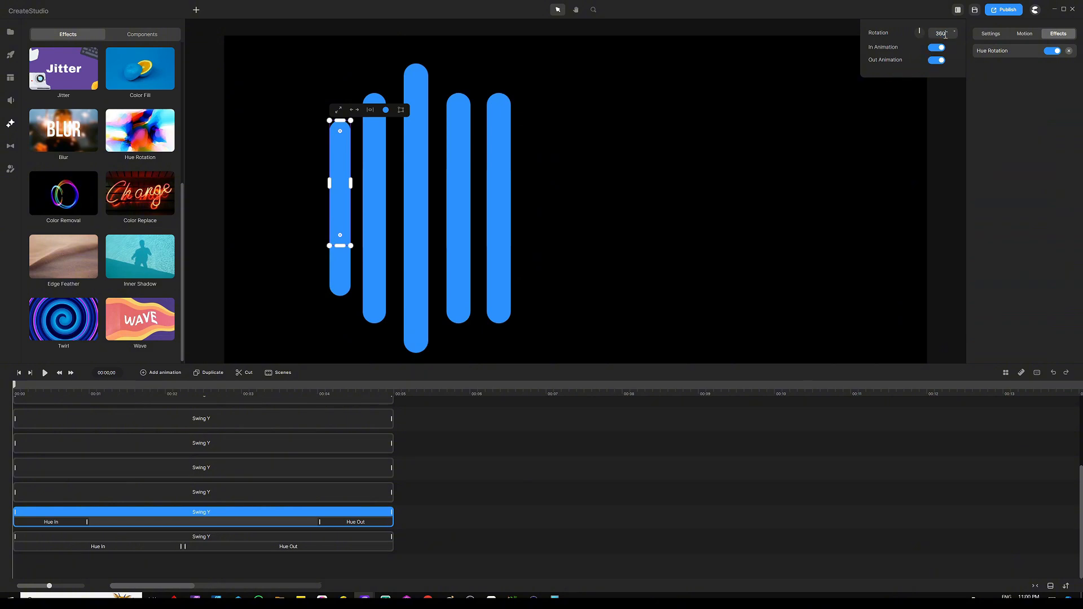
Lengthen the second bar's Hue In and Hue Out clips so they meet near the middle of the track
left_click(87, 524)
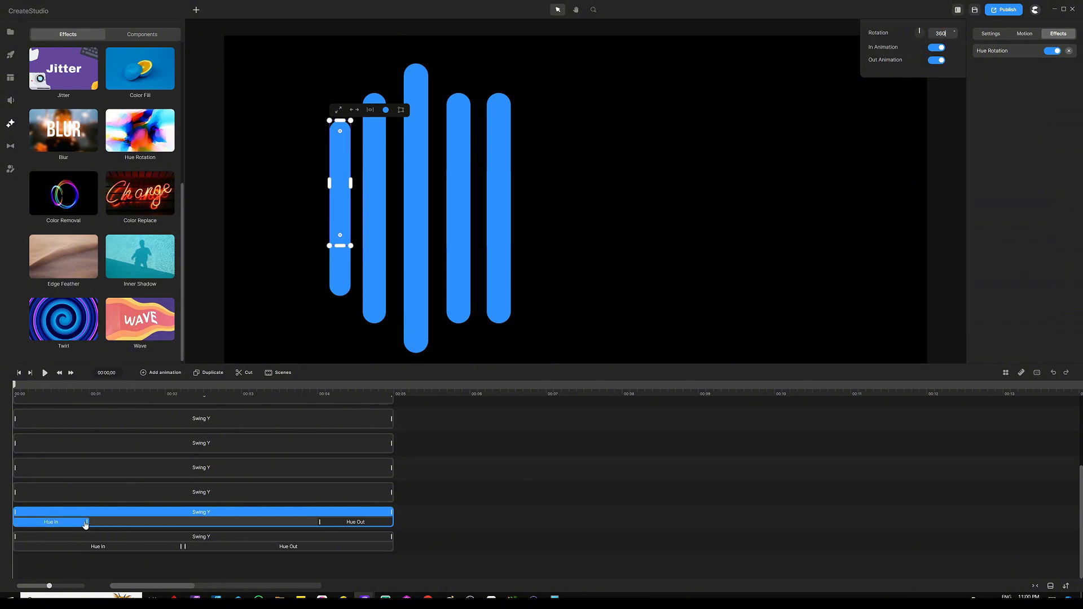
left_click_drag(93, 521, 158, 522)
left_click(318, 521)
left_click_drag(315, 522, 182, 522)
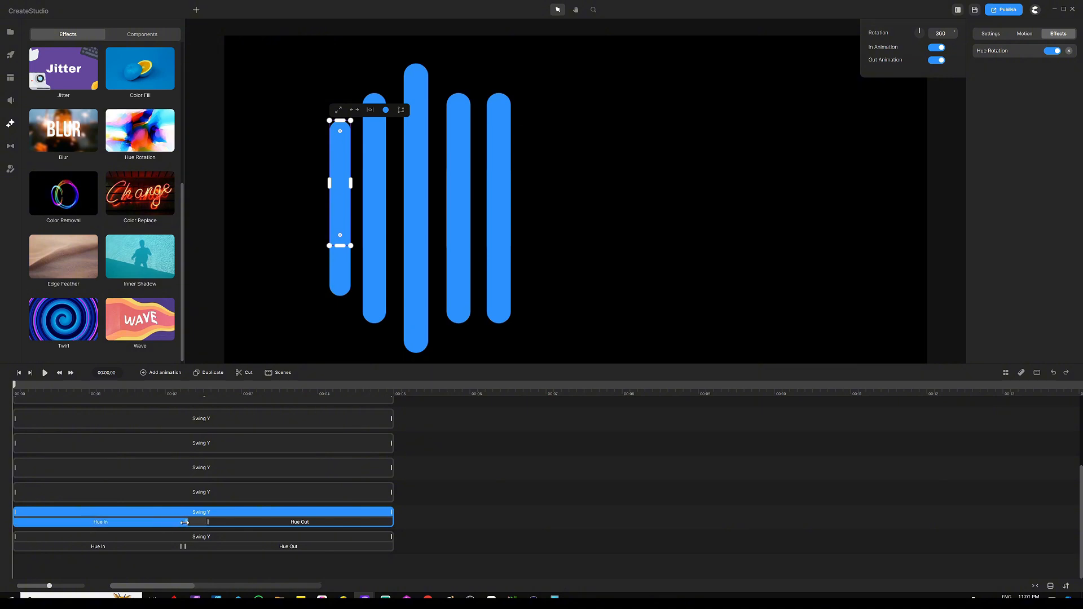
left_click_drag(209, 522, 185, 522)
left_click(180, 522)
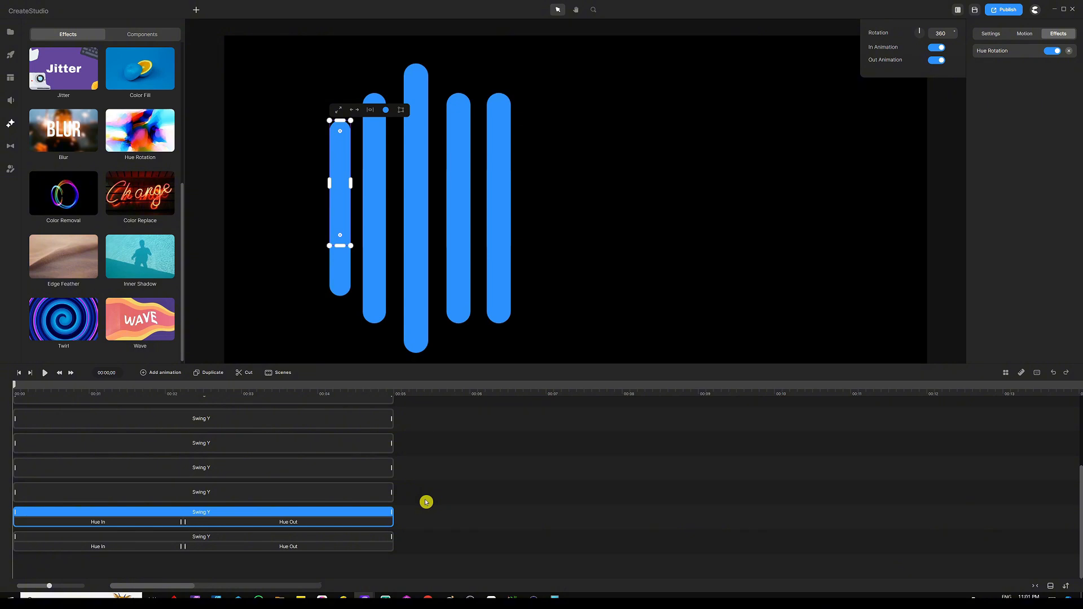
Set the third bar's Hue Rotation to 360 and stretch its Hue In and Hue Out clips to meet mid-track
left_click(361, 491)
left_click(1058, 34)
type("360")
left_click_drag(87, 498, 181, 498)
left_click_drag(319, 497, 185, 498)
Give the fourth bar a Hue Rotation of 360 and extend its Hue In and Hue Out clips to meet mid-track
left_click(338, 468)
left_click(1057, 34)
left_click_drag(945, 33, 926, 33)
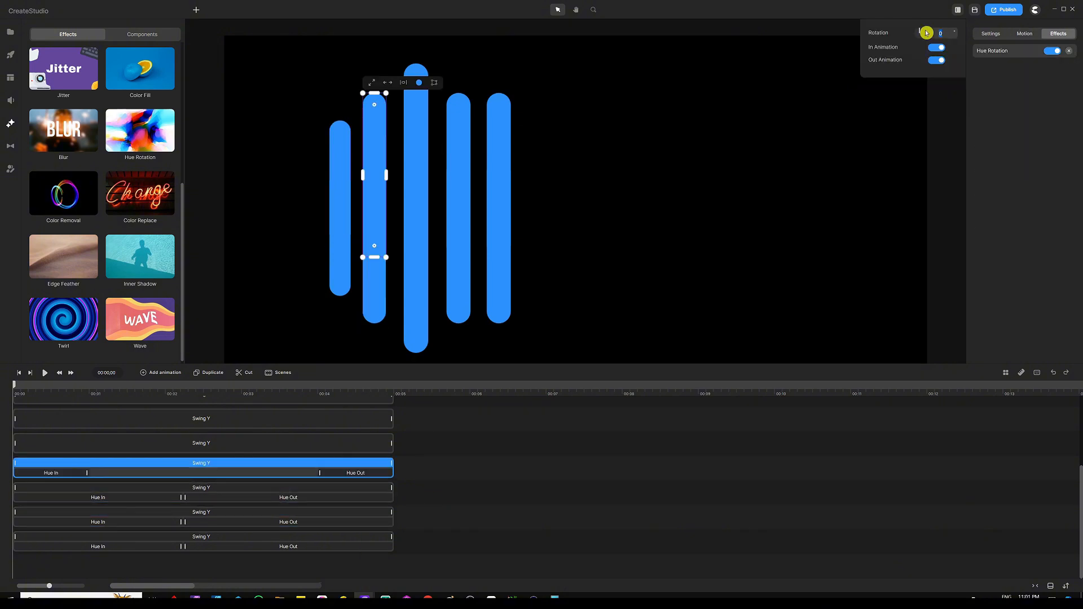
type("360")
left_click_drag(86, 473, 181, 472)
left_click_drag(319, 472, 185, 473)
Set the fifth bar's Hue Rotation to 360 and stretch its Hue In and Hue Out clips to meet mid-track
left_click(338, 444)
type("360")
left_click_drag(87, 449, 181, 449)
left_click_drag(319, 448, 185, 448)
Enable In and Out Animation for the sixth bar's Hue Rotation and extend its Hue In and Hue Out clips to meet mid-track
left_click(338, 418)
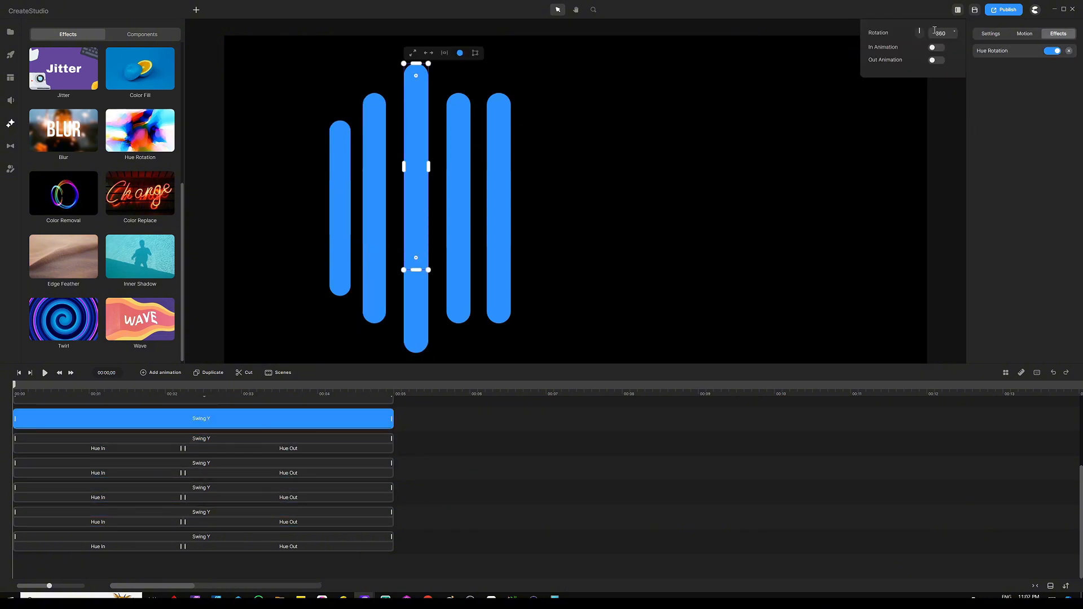
left_click(936, 47)
left_click(936, 60)
left_click_drag(87, 424, 181, 423)
left_click_drag(319, 424, 185, 423)
Open the seventh bar's Hue Rotation effect and stretch its Hue In and Hue Out clips to meet mid-track
scroll(196, 522, "up", 2)
left_click(282, 506)
left_click(282, 481)
left_click(282, 457)
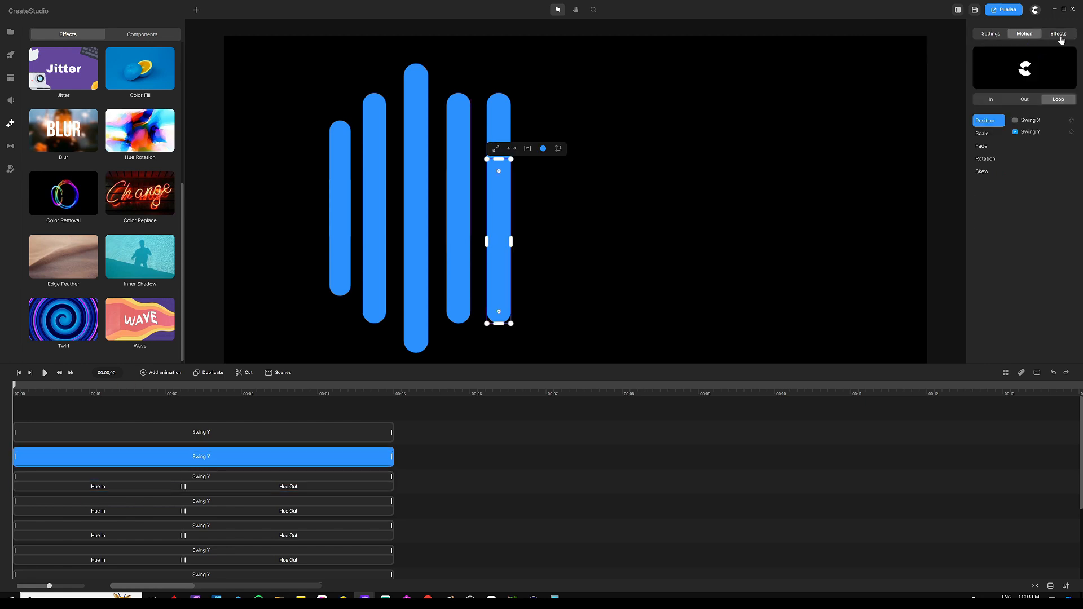
left_click(1061, 37)
left_click_drag(87, 462, 181, 461)
left_click_drag(320, 463, 185, 463)
Open the eighth bar's Hue Rotation effect and extend its Hue In and Hue Out clips to meet mid-track
left_click(271, 432)
left_click(1058, 34)
left_click_drag(87, 437, 181, 438)
left_click_drag(320, 437, 185, 438)
Preview the colour-shifting animation, pause it, and return the playhead to the start
left_click(206, 399)
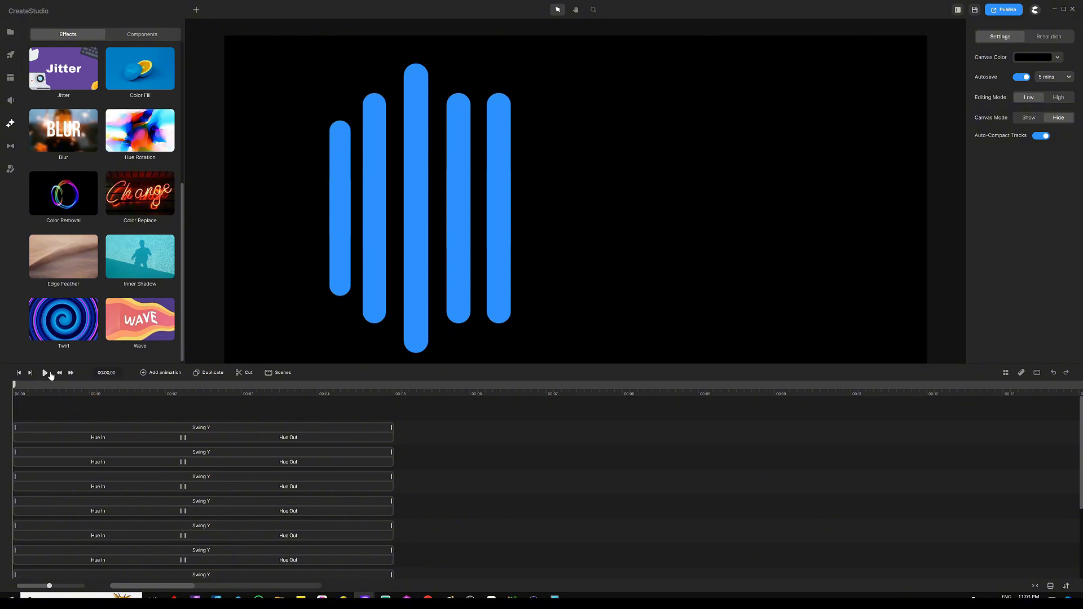
left_click(52, 373)
left_click(45, 374)
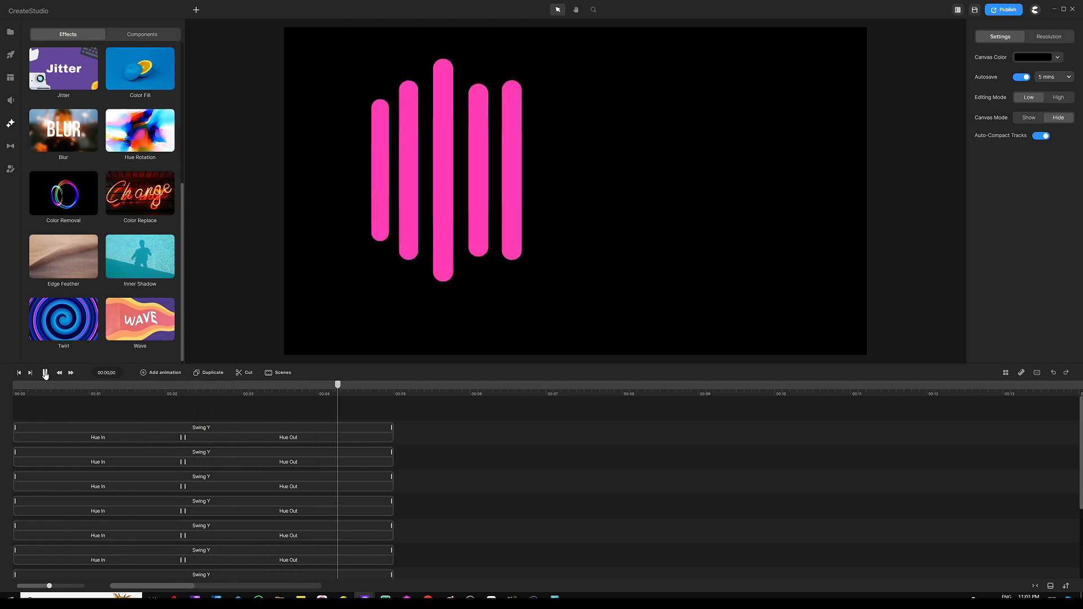
left_click(45, 374)
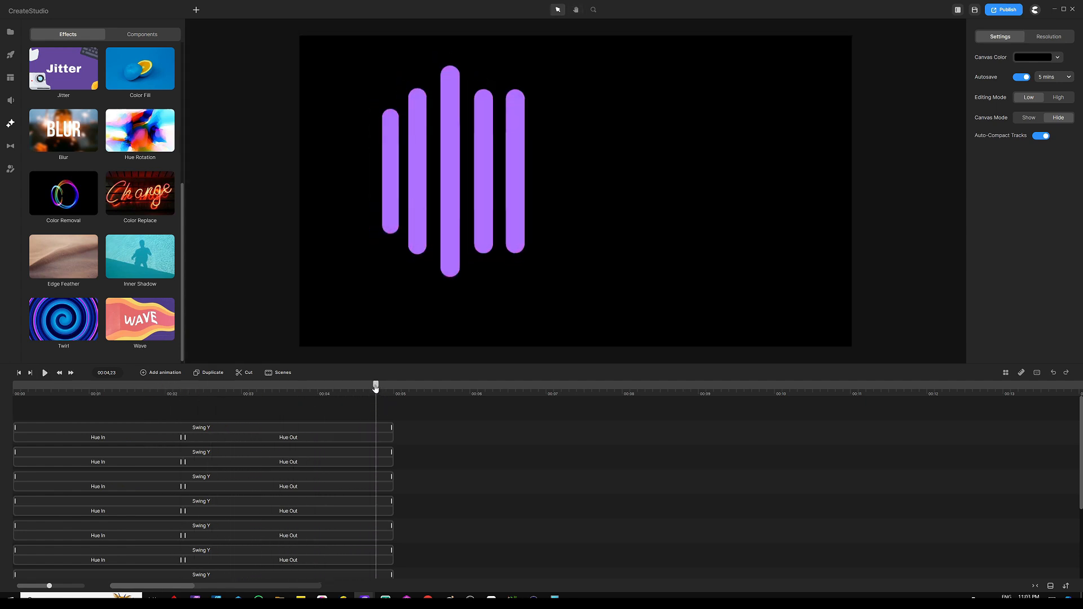
left_click_drag(375, 387, 2, 385)
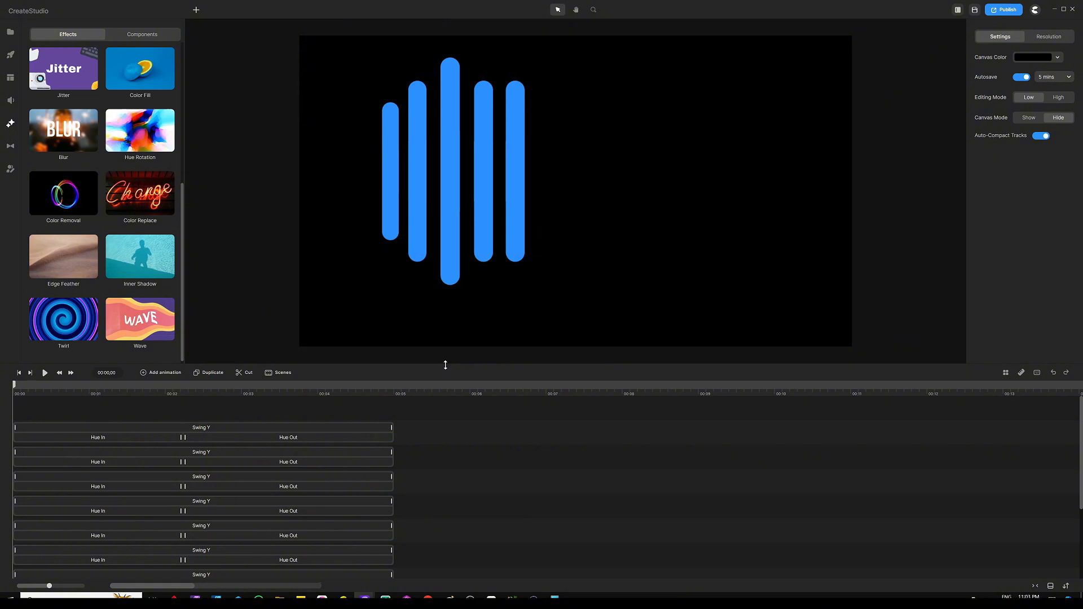
Select all the bars and group them together
left_click_drag(445, 365, 455, 308)
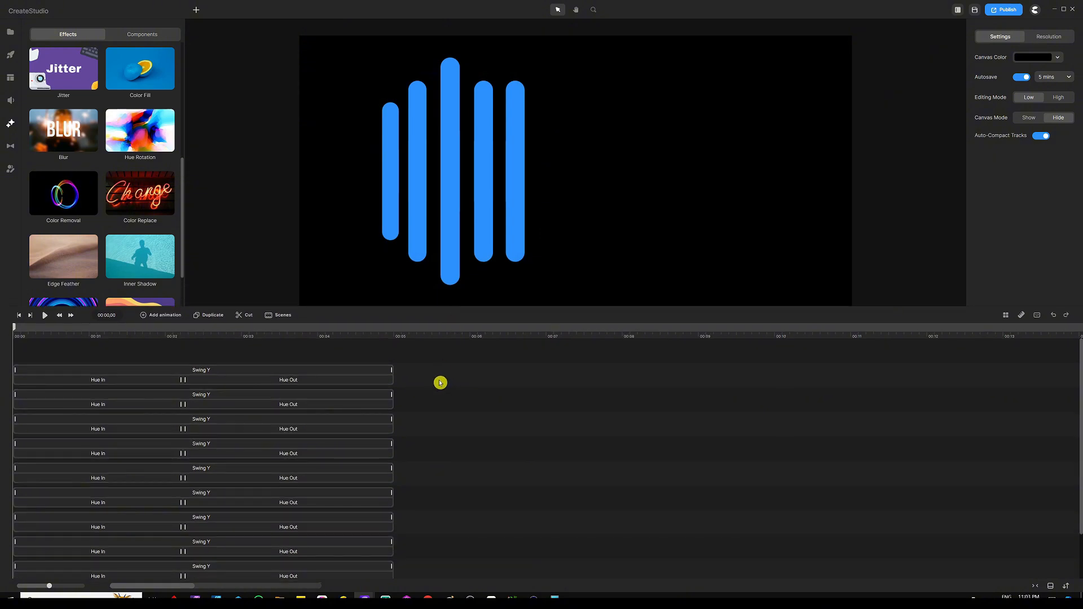
key("ctrl+a")
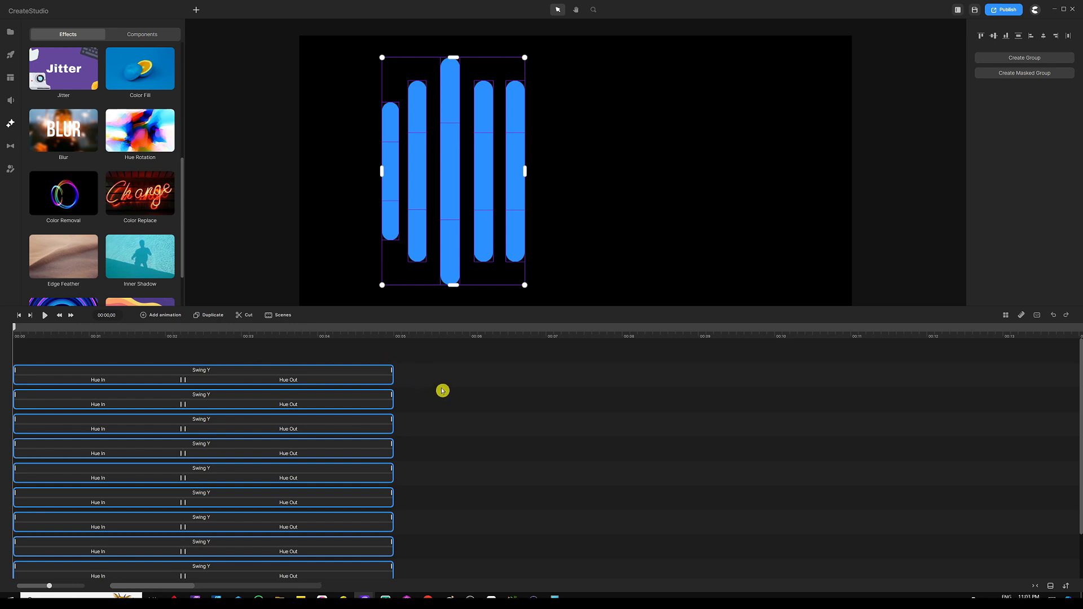
key("ctrl+g")
left_click(424, 304)
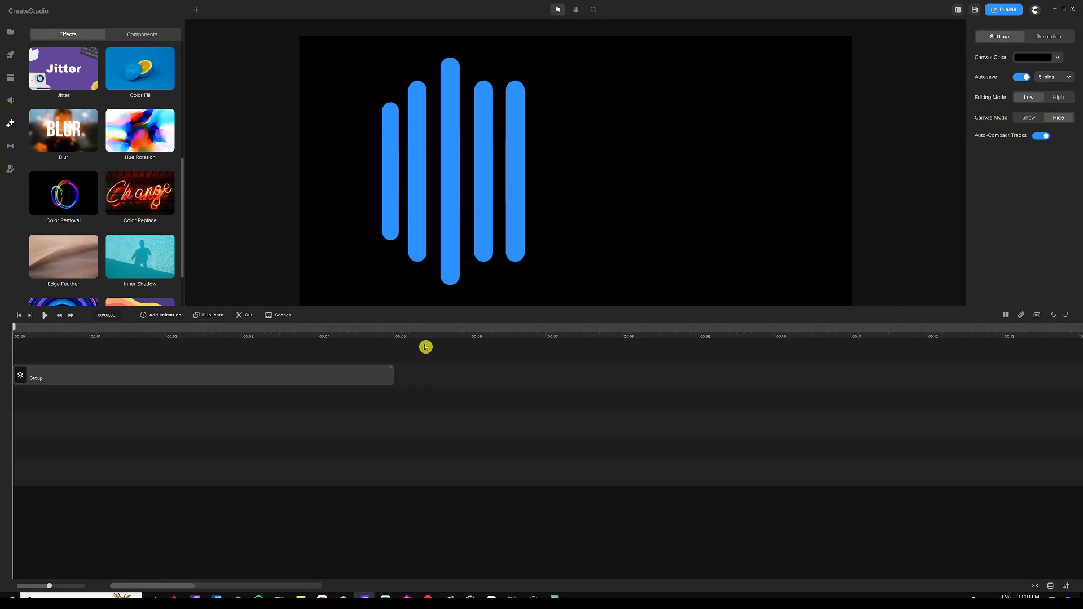
Duplicate the bar group and move the copy to the right half of the canvas
left_click_drag(435, 307, 416, 438)
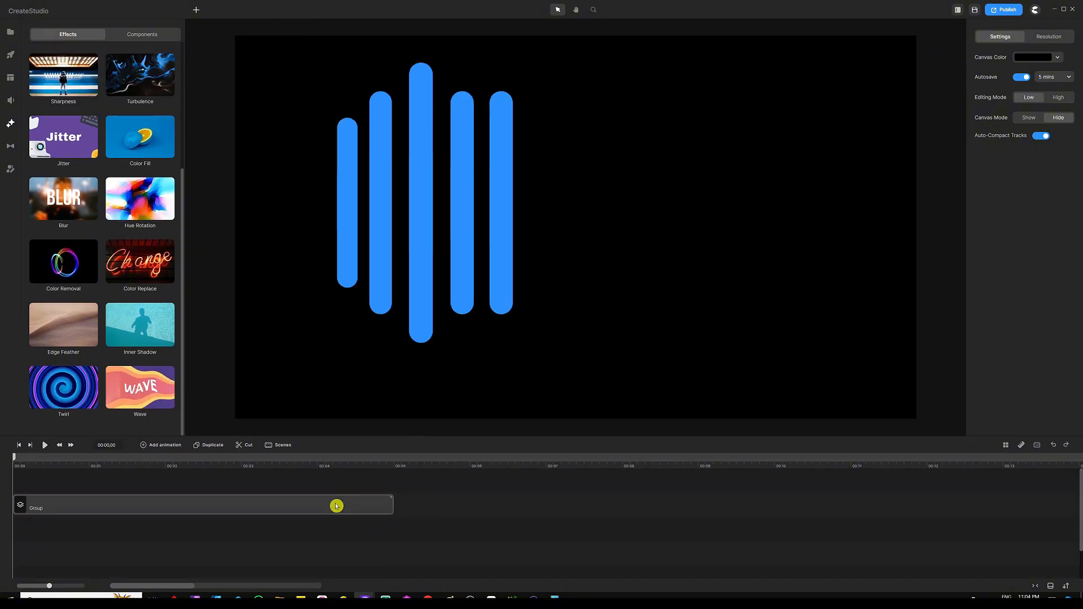
left_click(336, 506)
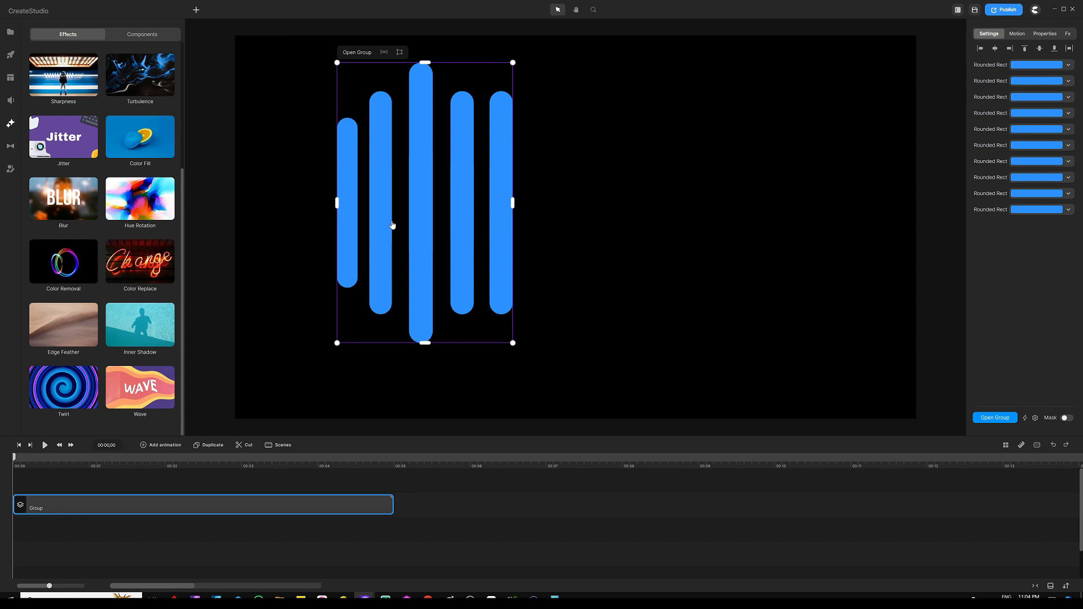
key("ctrl+d")
left_click_drag(413, 197, 742, 206)
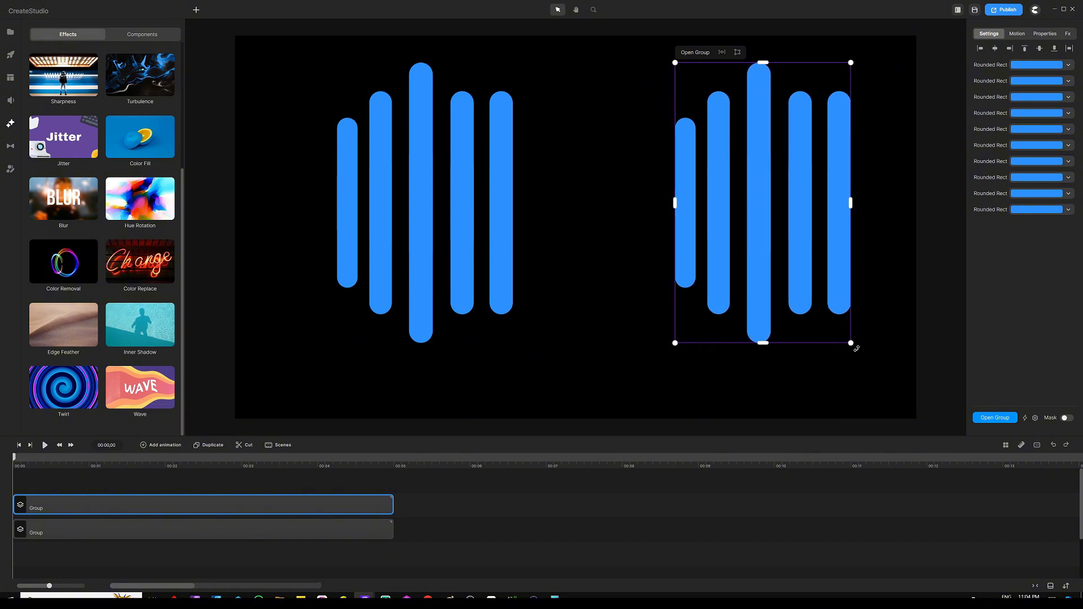
Mirror the copied bar group horizontally
left_click_drag(856, 348, 682, 73)
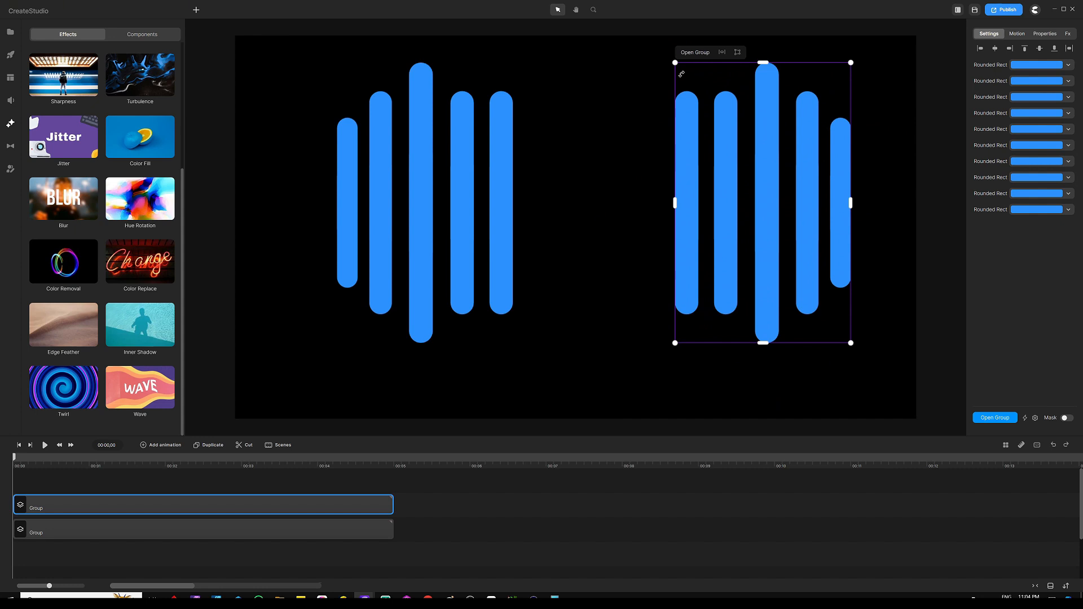
left_click(420, 487)
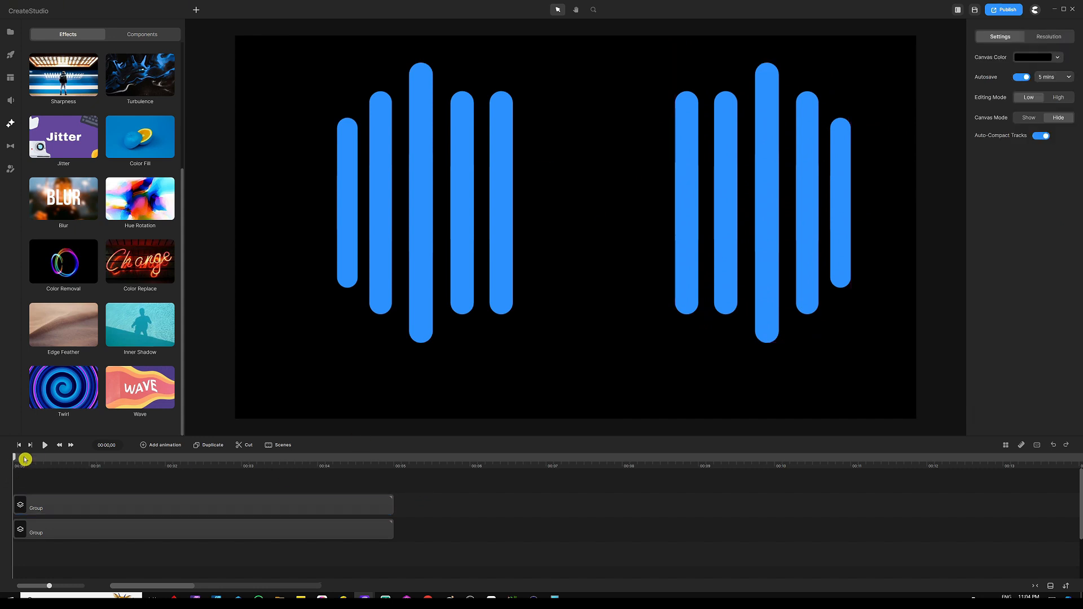
Preview the two mirrored bar groups animating, pause, and return the playhead to the start
left_click(44, 447)
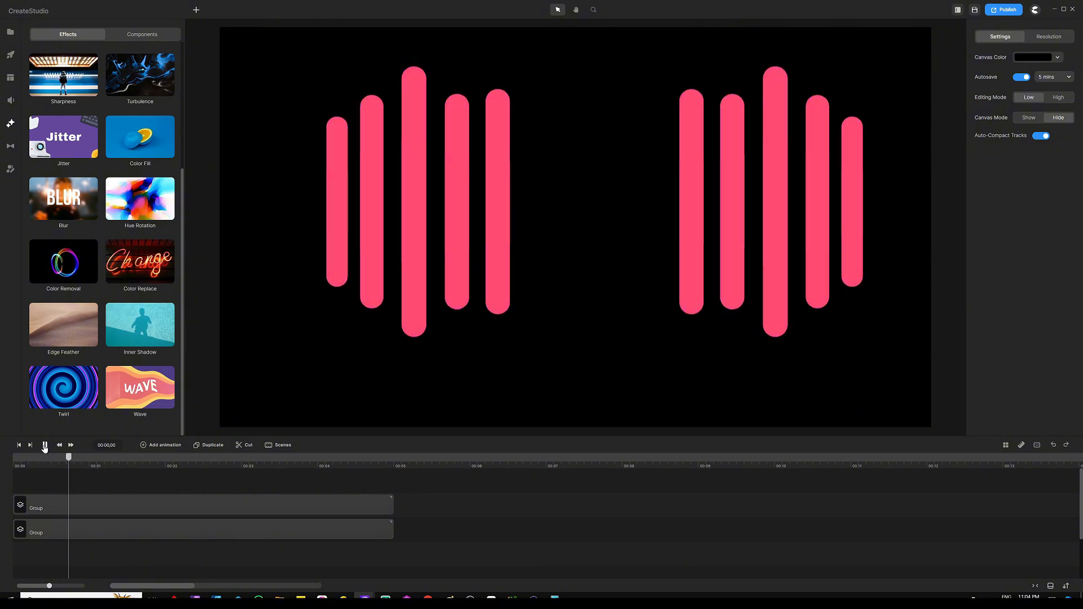
left_click(45, 446)
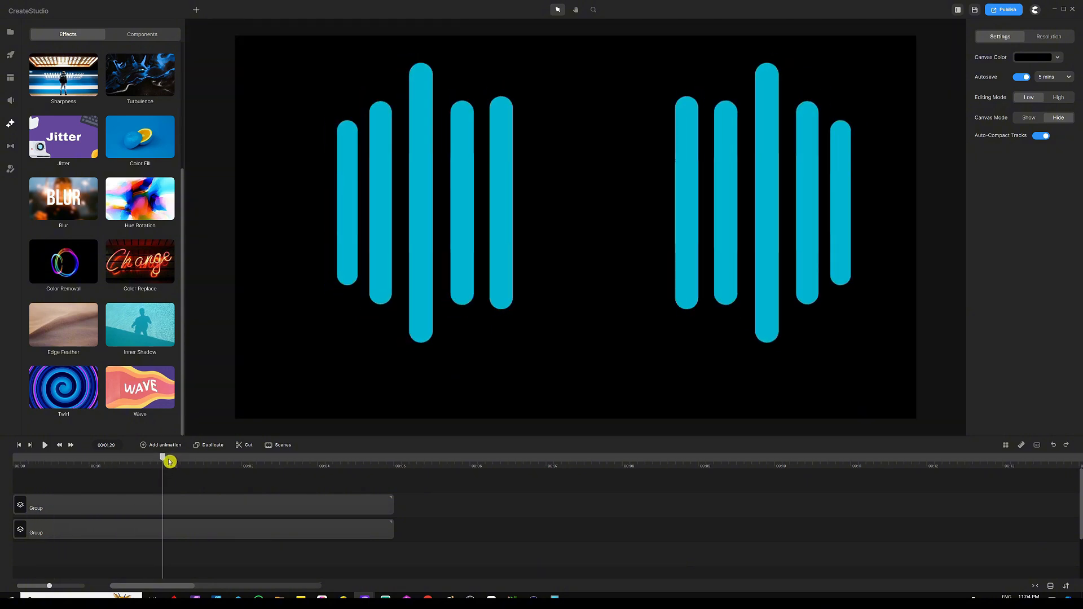
left_click_drag(169, 461, 2, 450)
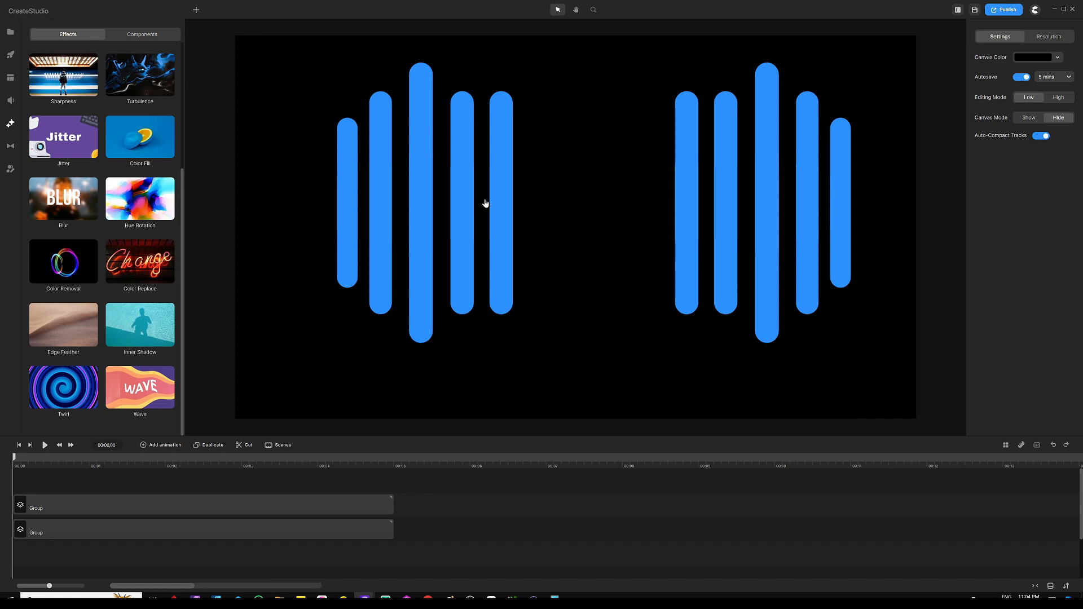
Select the left bar group and save the project
left_click(468, 168)
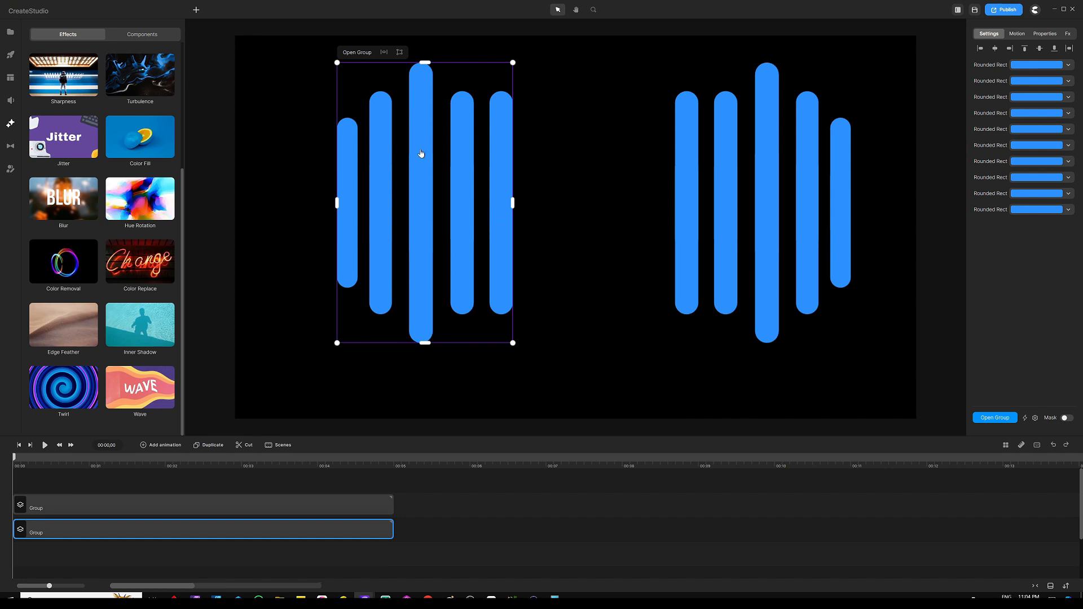
key("ctrl+s")
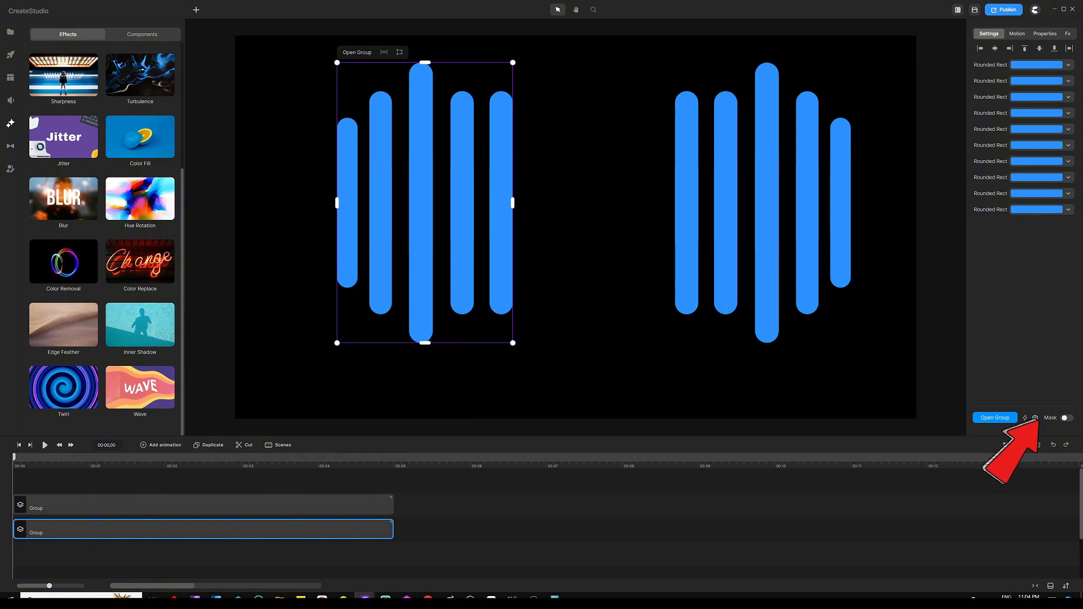
In Easy Edit Properties for the left group, link all ten Rounded Rect layers to the first one's fill
left_click(1035, 419)
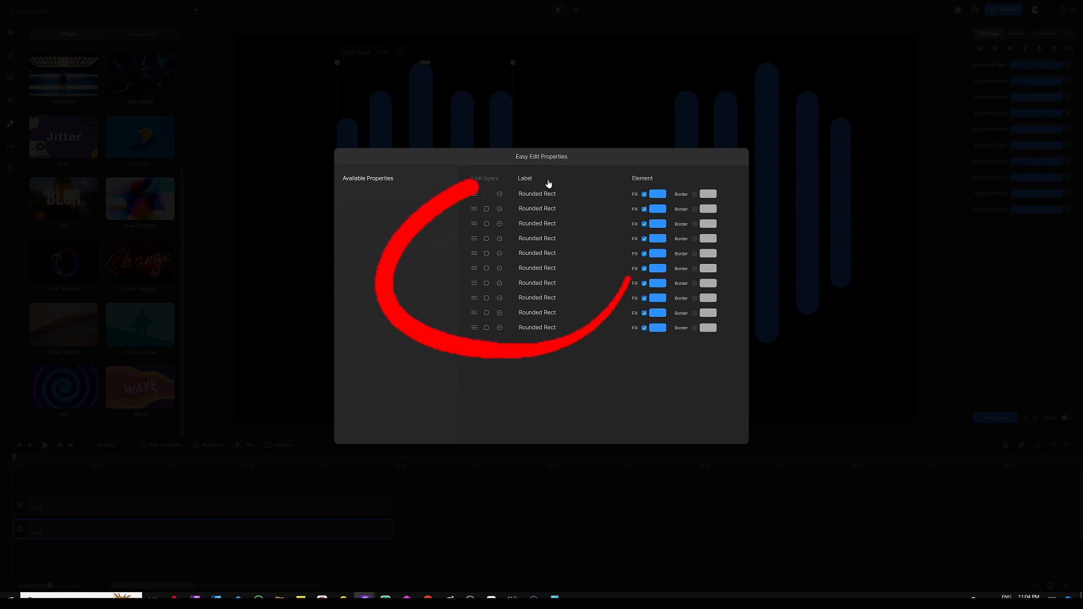
left_click(486, 210)
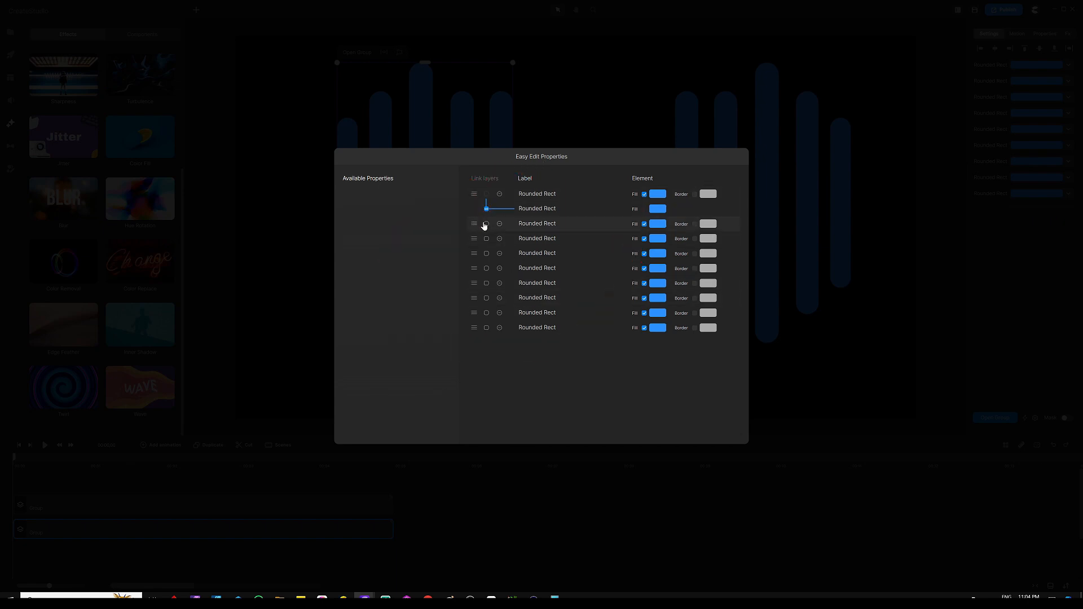
left_click(485, 225)
left_click(486, 238)
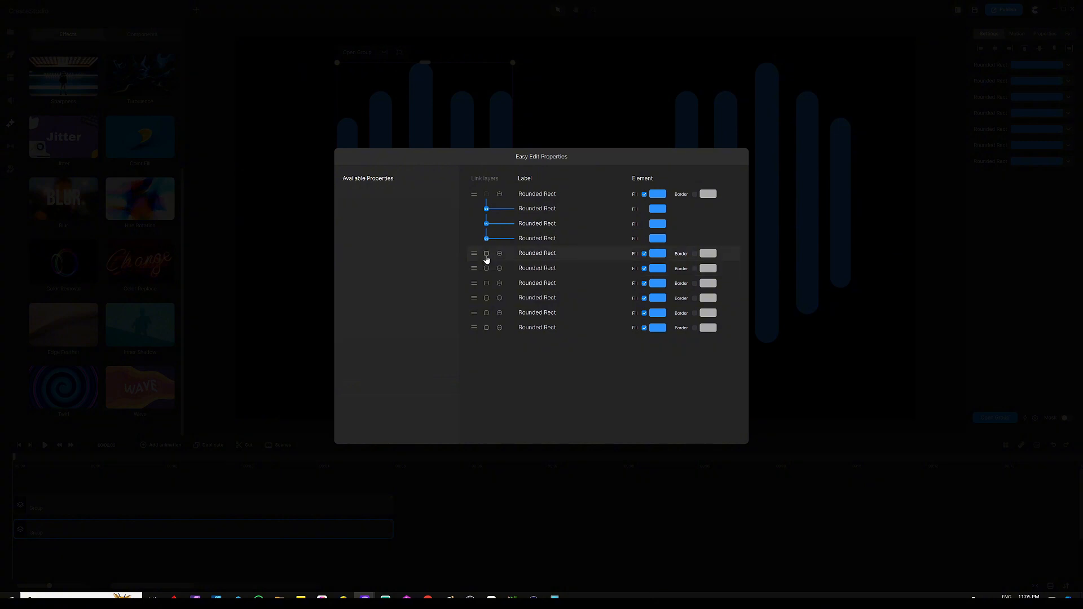
left_click(486, 254)
left_click(487, 270)
left_click(485, 285)
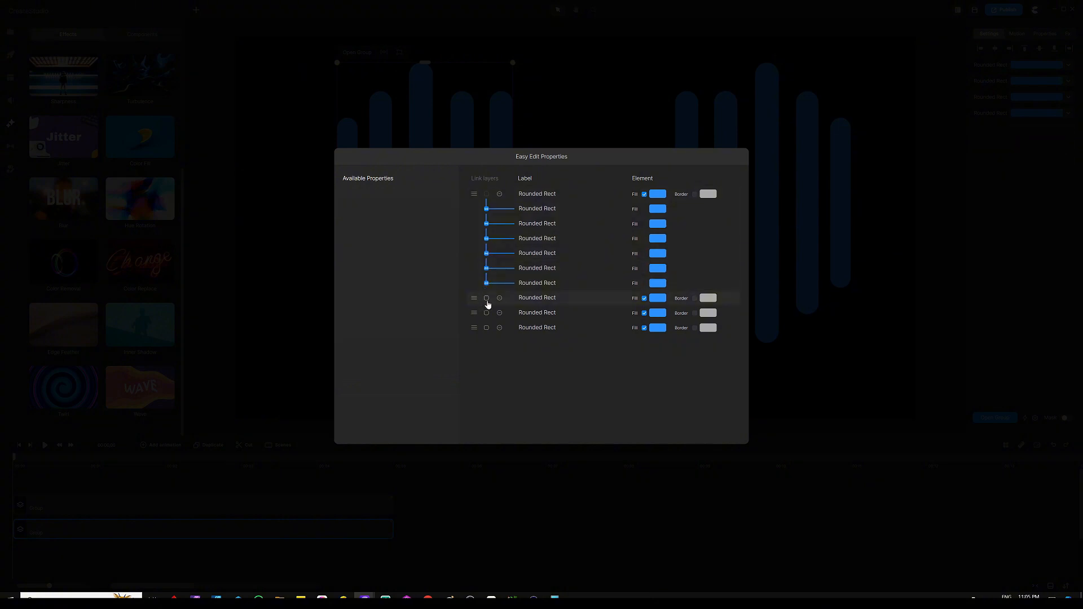
left_click(486, 298)
left_click(486, 313)
left_click(487, 328)
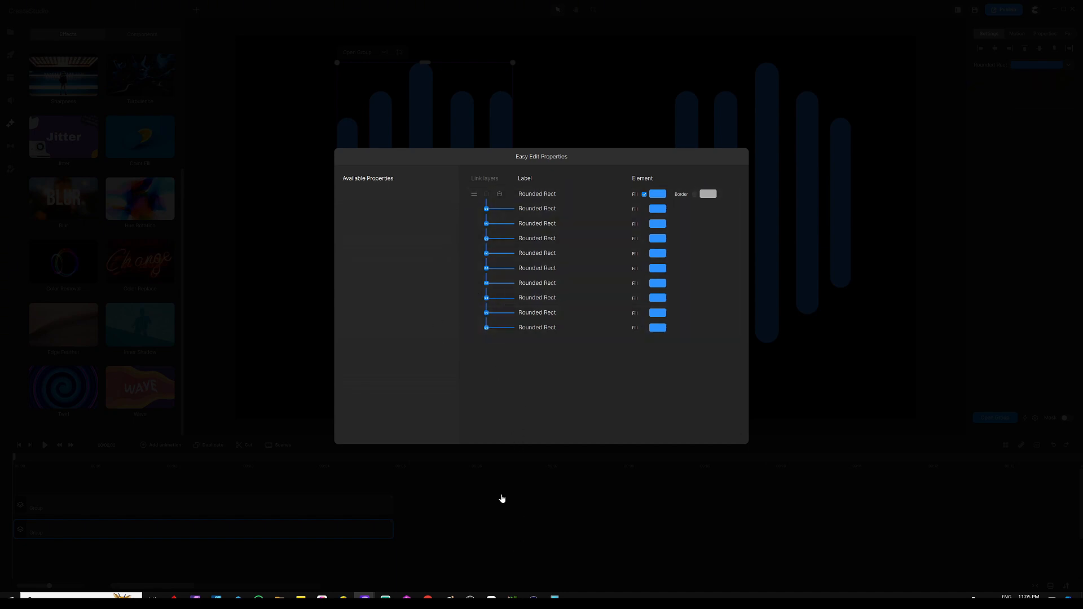
left_click(460, 494)
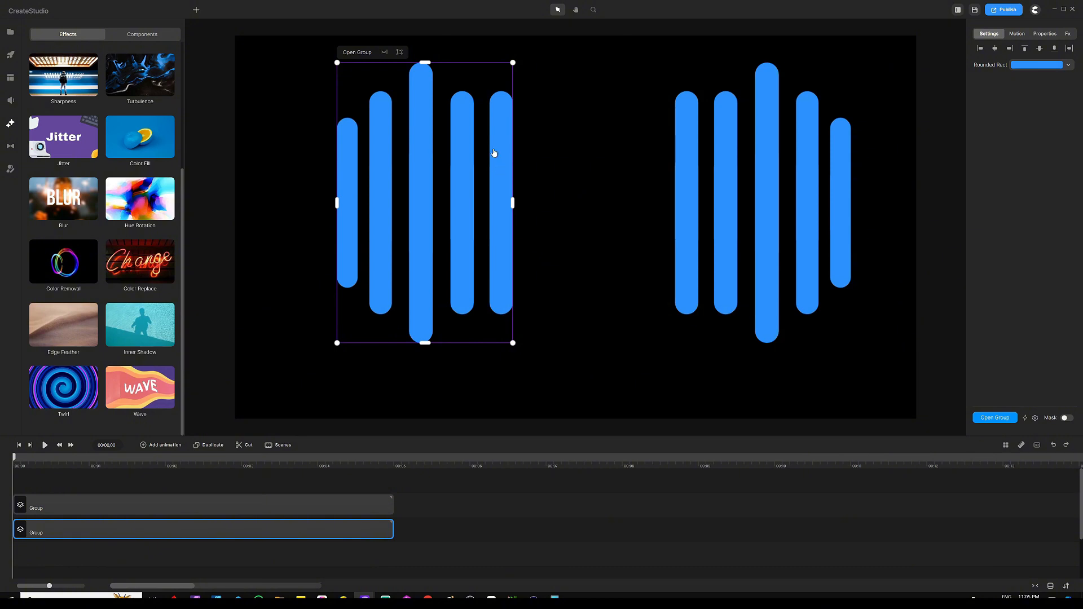
In Easy Edit Properties for the right bar group, link all ten Rounded Rect layers to the first one's fill
left_click(767, 152)
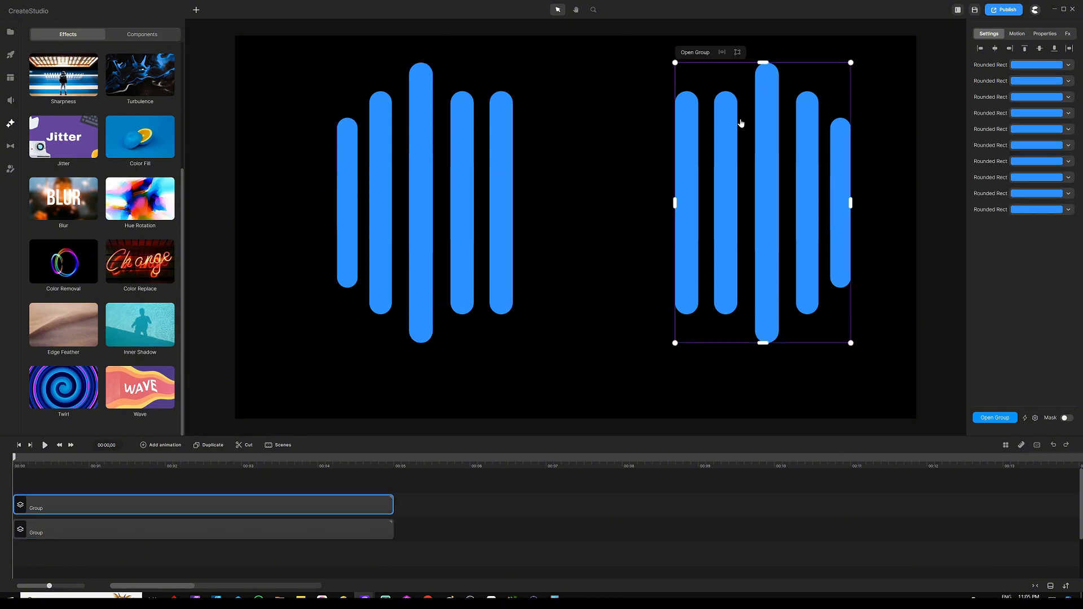
left_click(1035, 419)
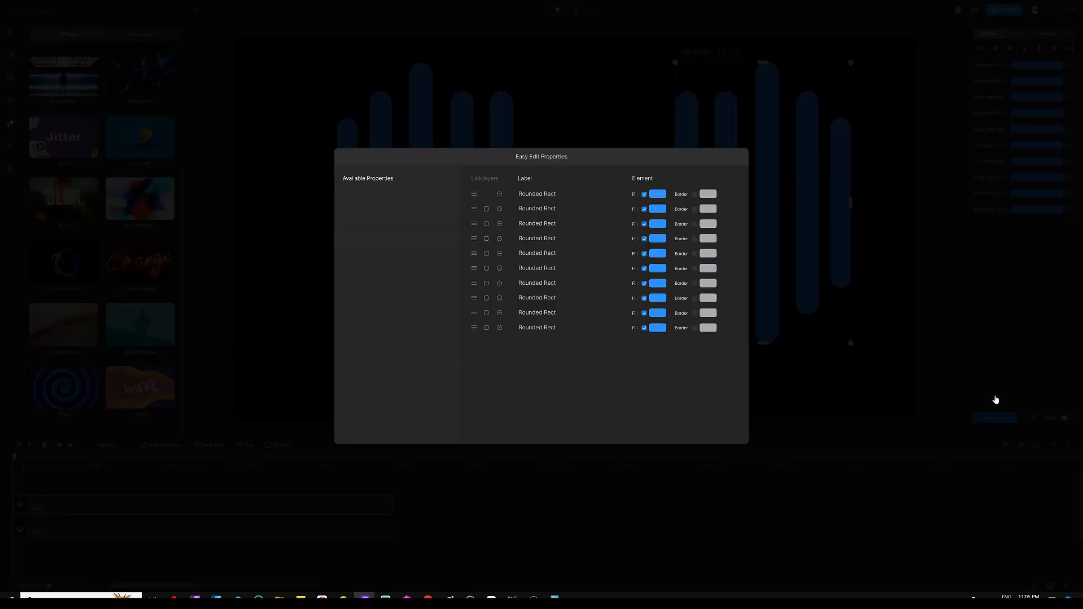
left_click(487, 210)
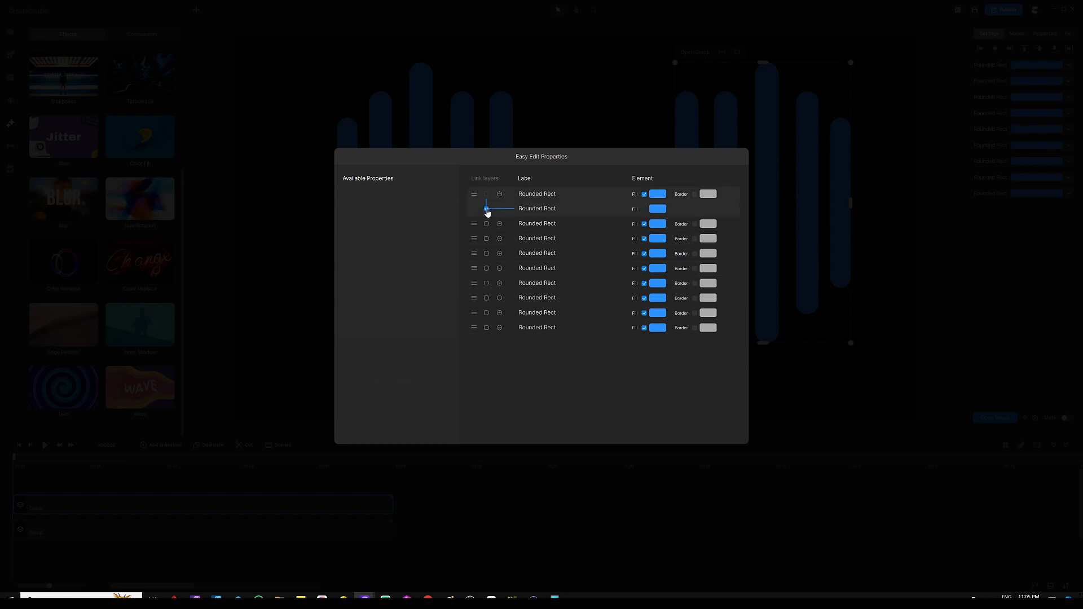
left_click(486, 239)
left_click(486, 253)
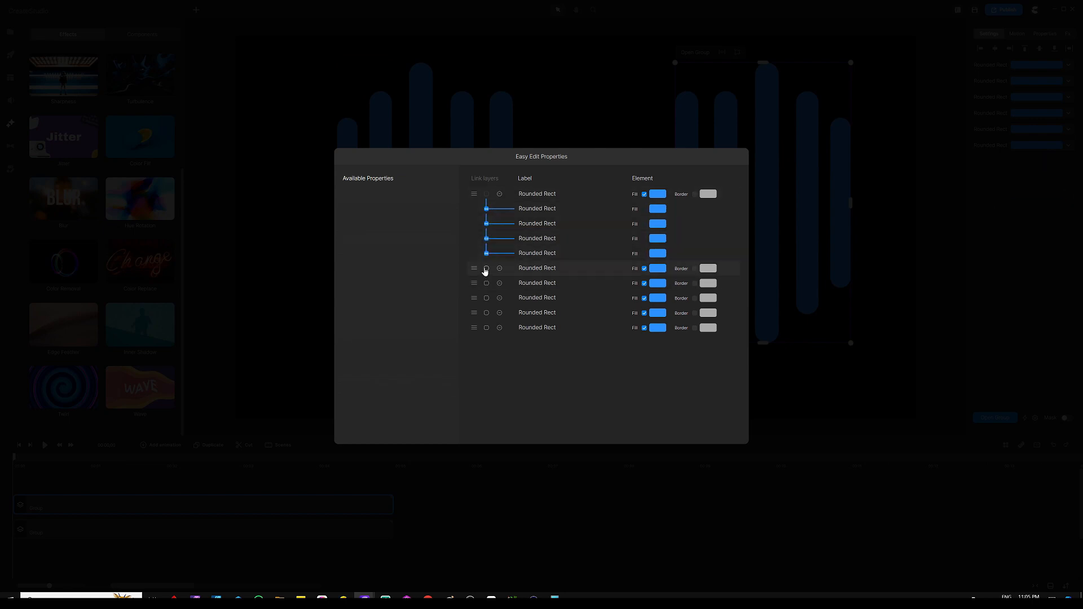
left_click(486, 269)
left_click(487, 284)
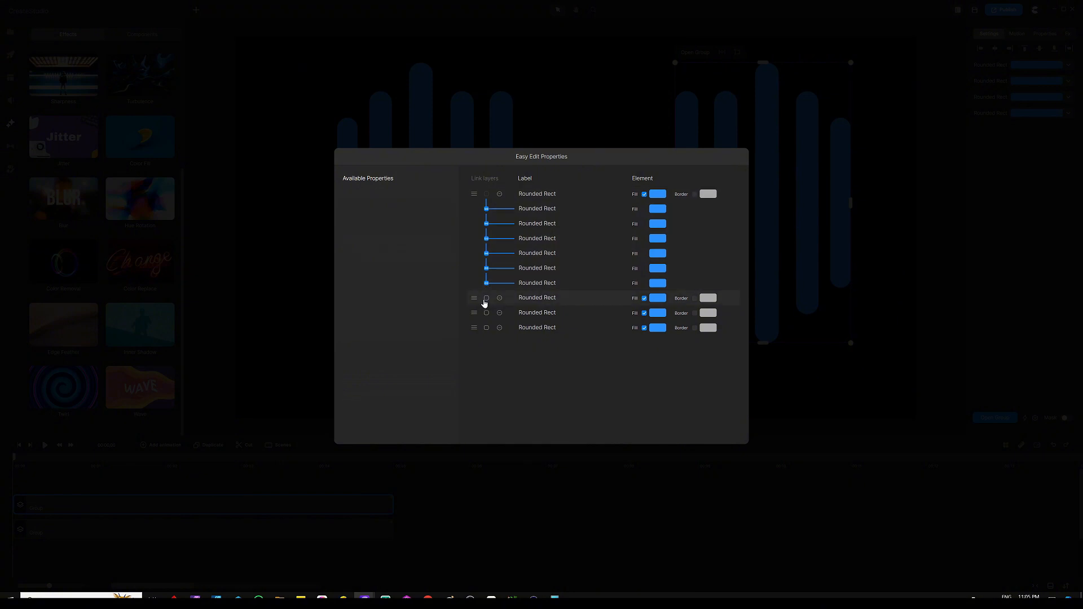
left_click(486, 299)
left_click(485, 313)
left_click(486, 328)
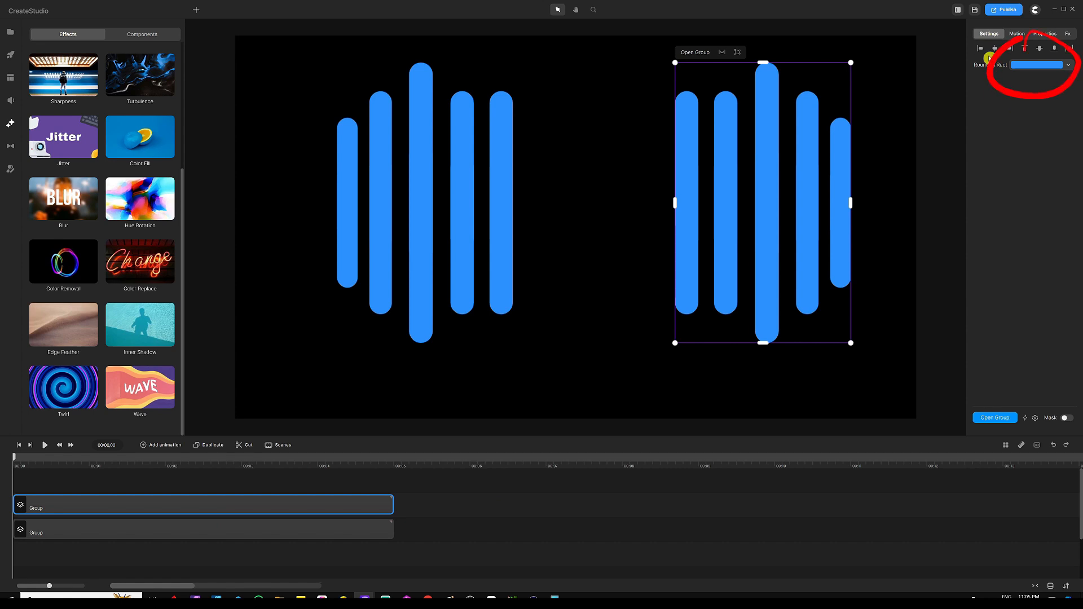
Change the right bar group's linked fill colour to red
left_click(1023, 67)
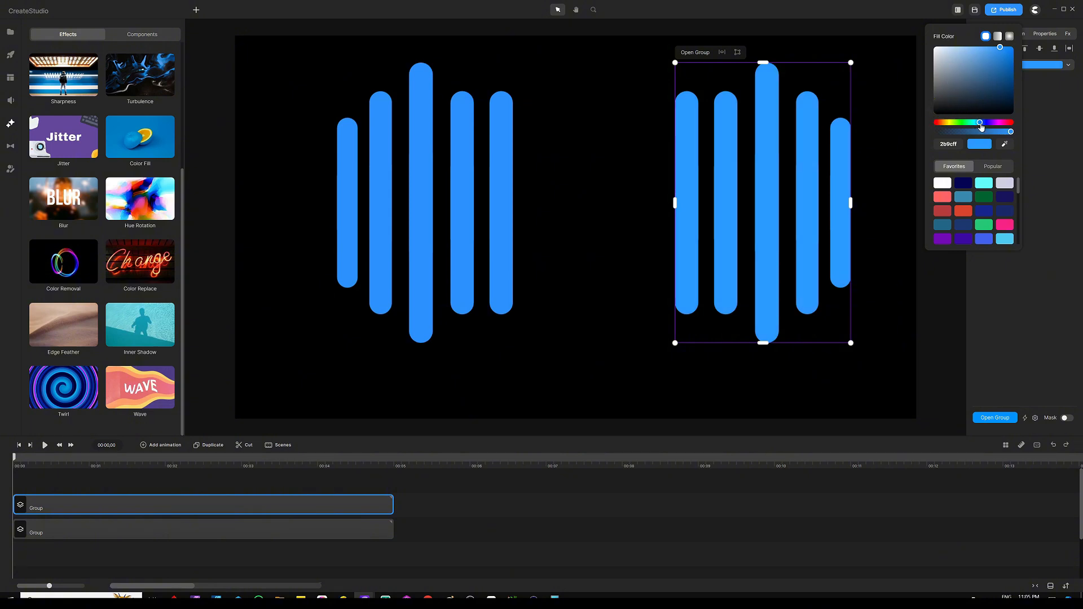
left_click_drag(981, 127, 928, 122)
left_click(922, 125)
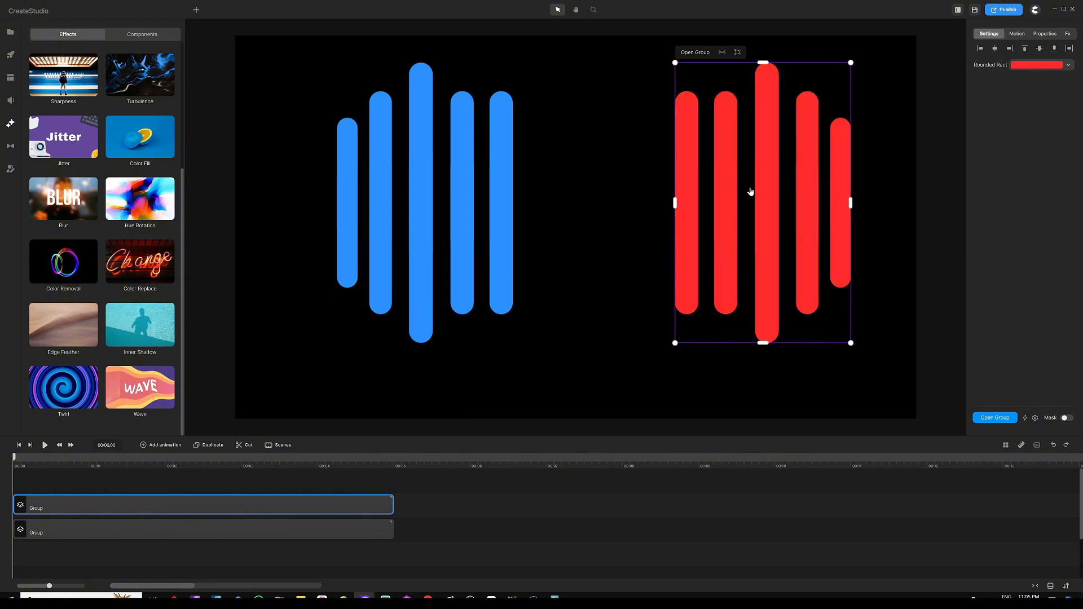
Select the left bar group and change its linked fill colour to red ff2b2b
left_click(426, 163)
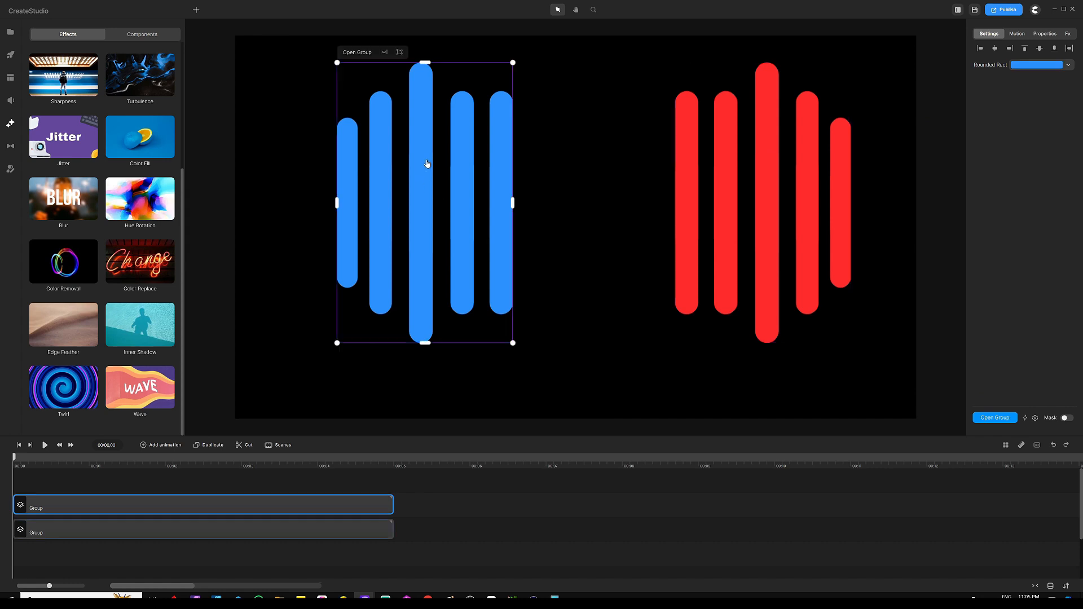
left_click(1039, 65)
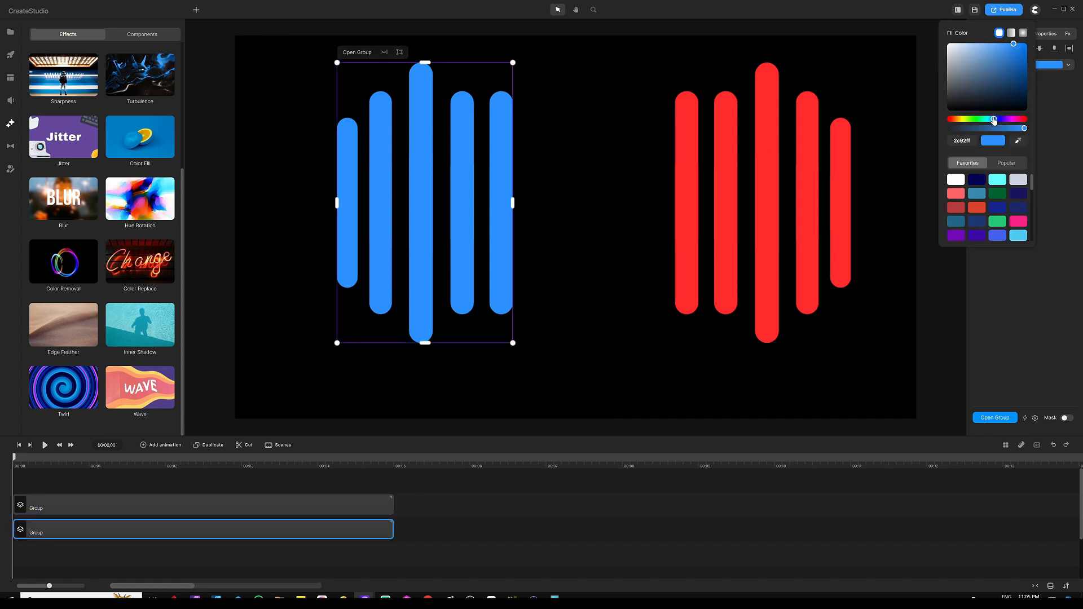
left_click_drag(993, 120, 949, 119)
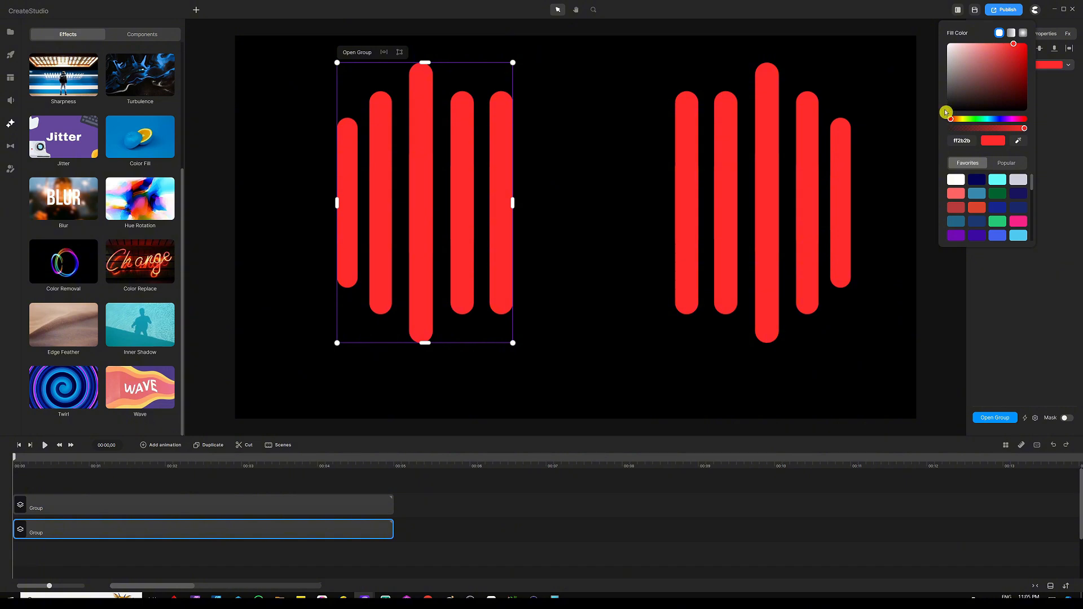
left_click(145, 484)
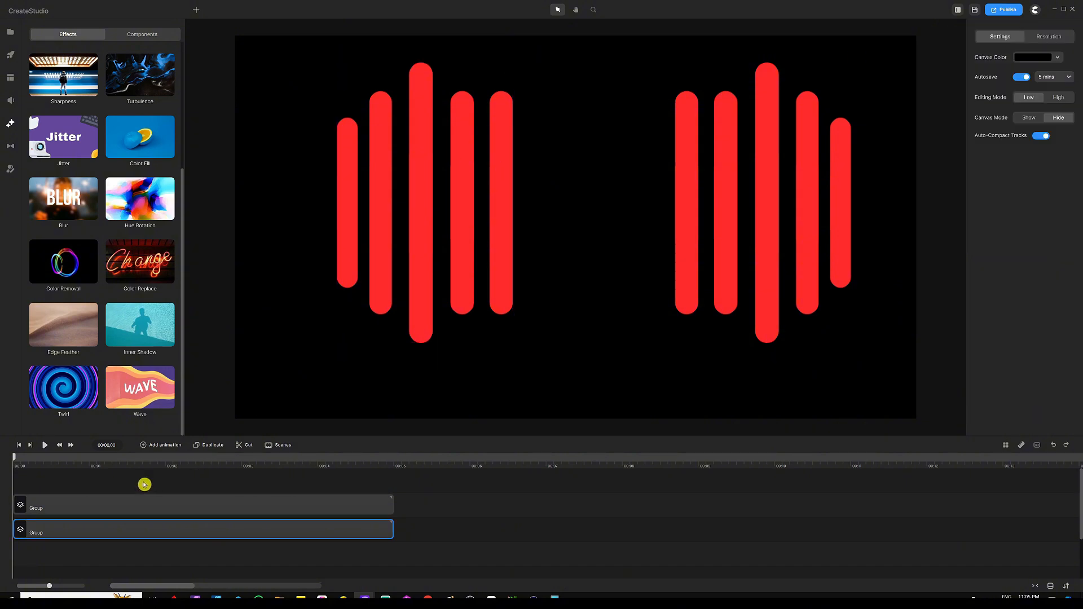
Preview the animation, pause, and return the playhead to the start
left_click(45, 446)
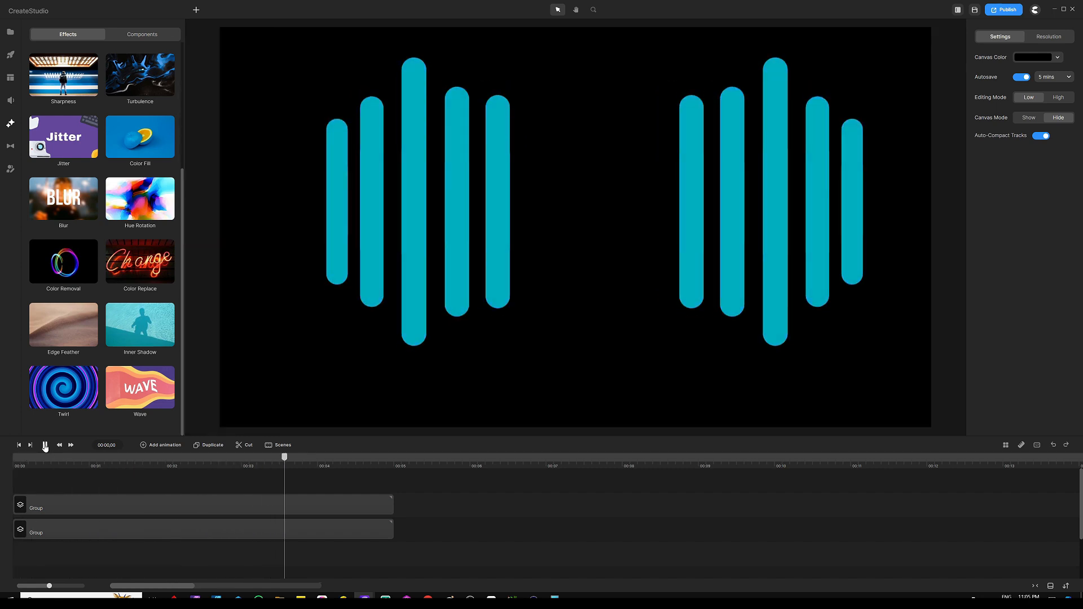
left_click(45, 446)
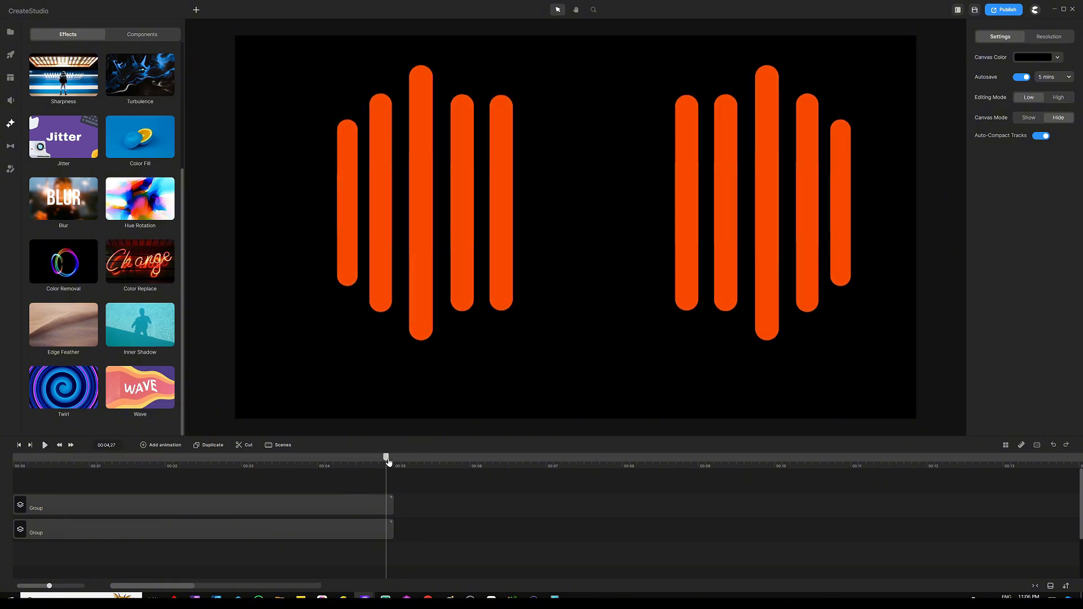
left_click_drag(382, 463, 8, 461)
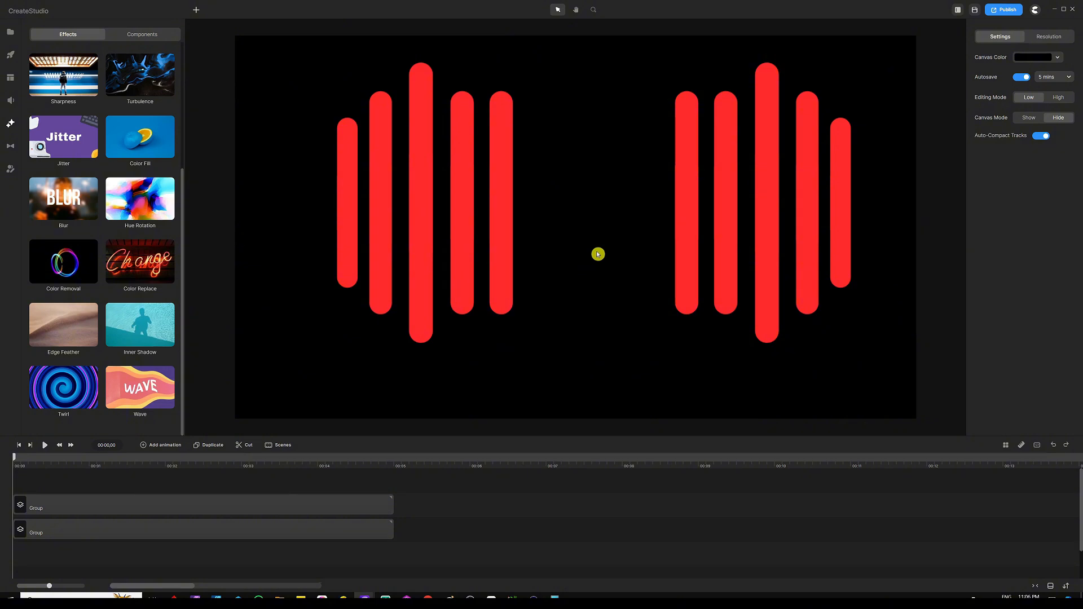
Add a circle, centre it between the two bar groups, and colour it red
key("c")
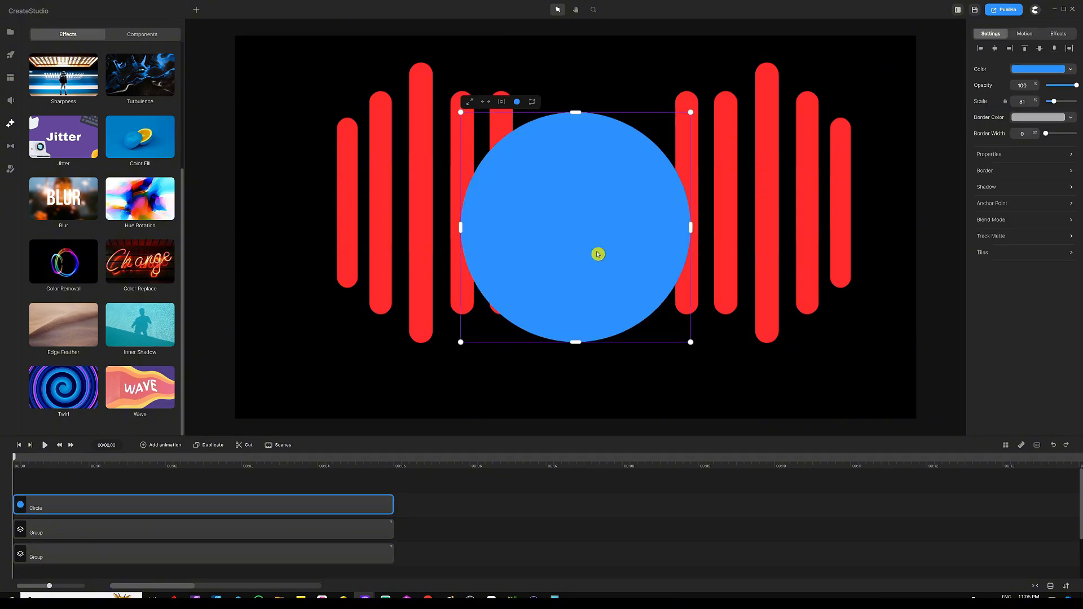
left_click_drag(592, 240, 612, 216)
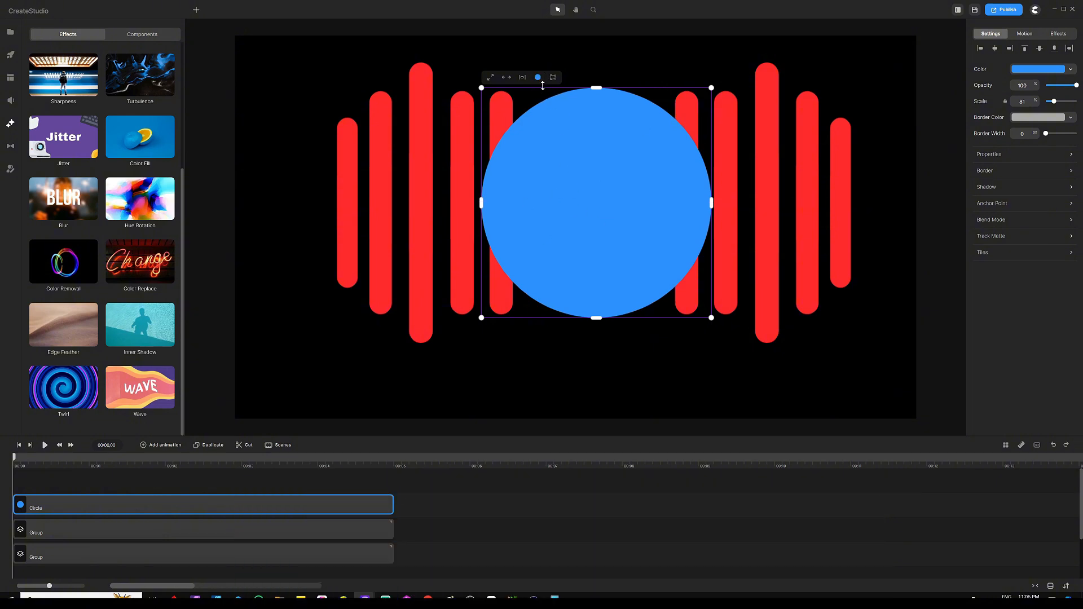
left_click(537, 78)
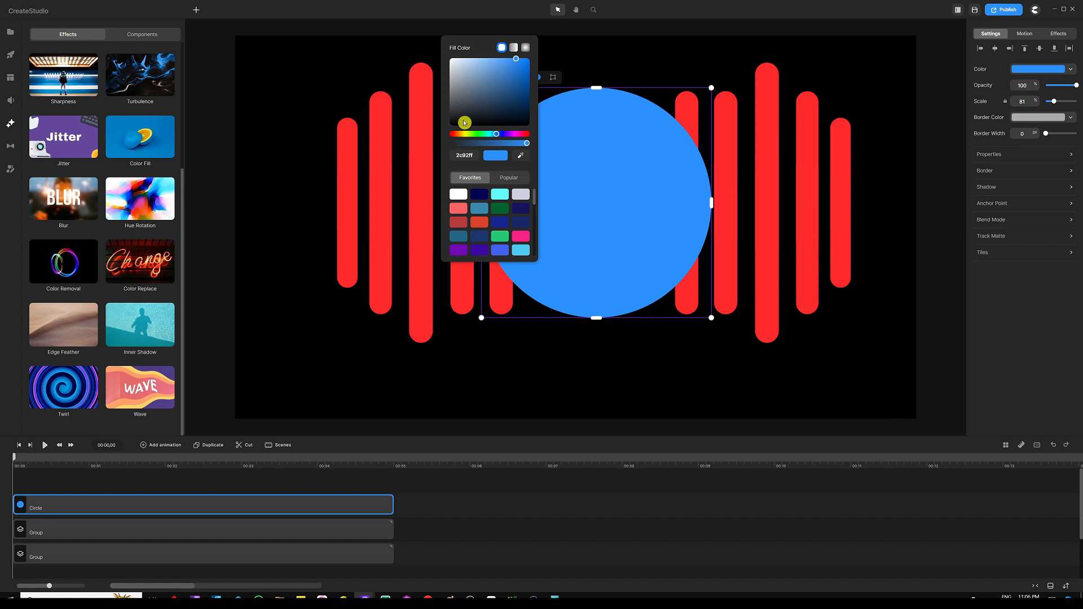
left_click(443, 137)
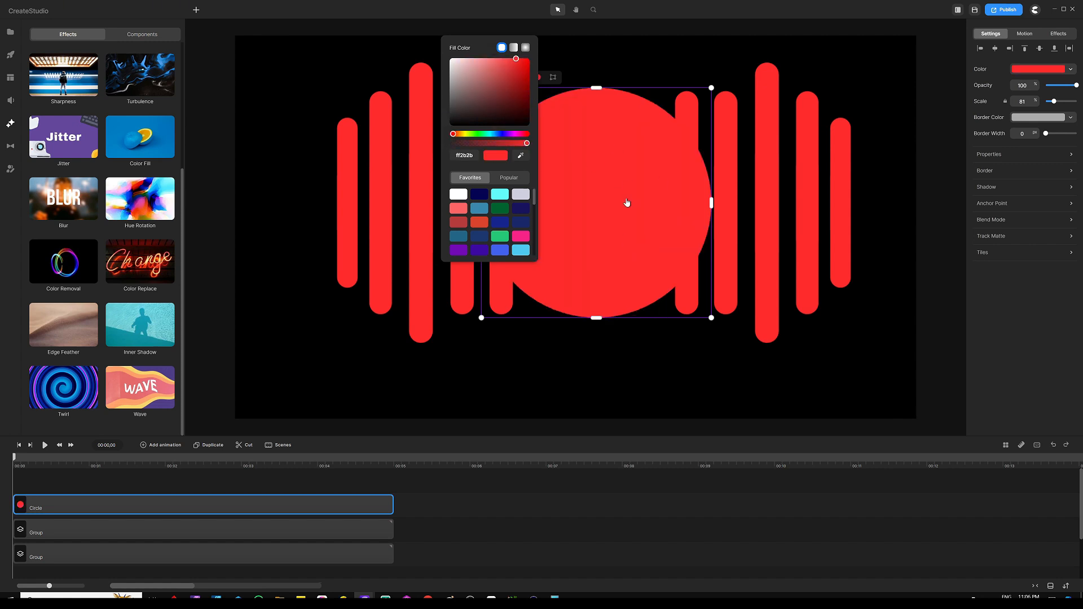
left_click(385, 365)
Duplicate the circle and set the top copy's colour to black
key("ctrl+d")
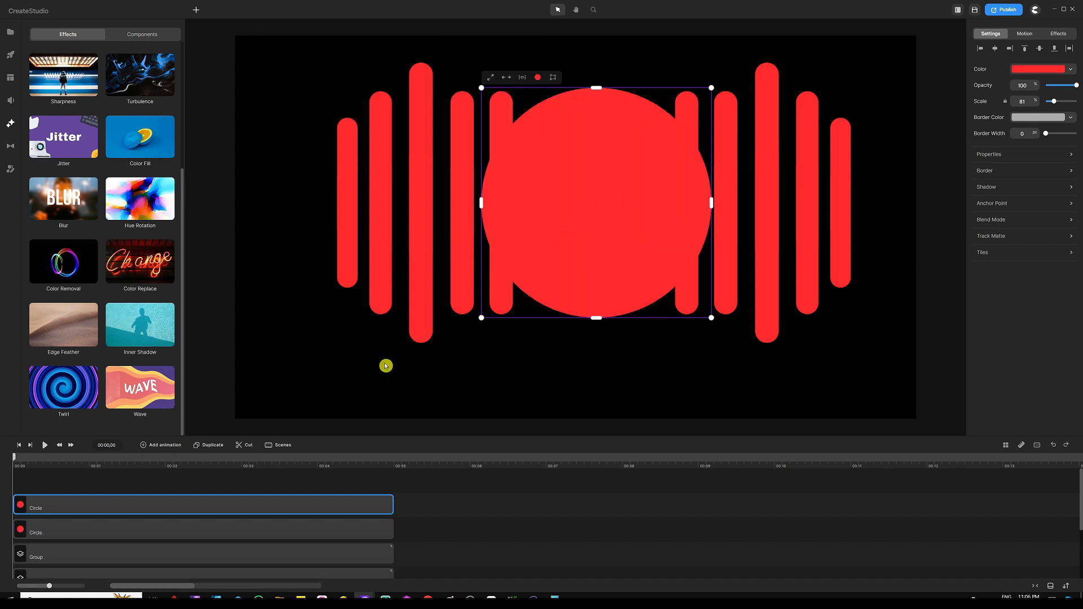
left_click(336, 476)
left_click(592, 185)
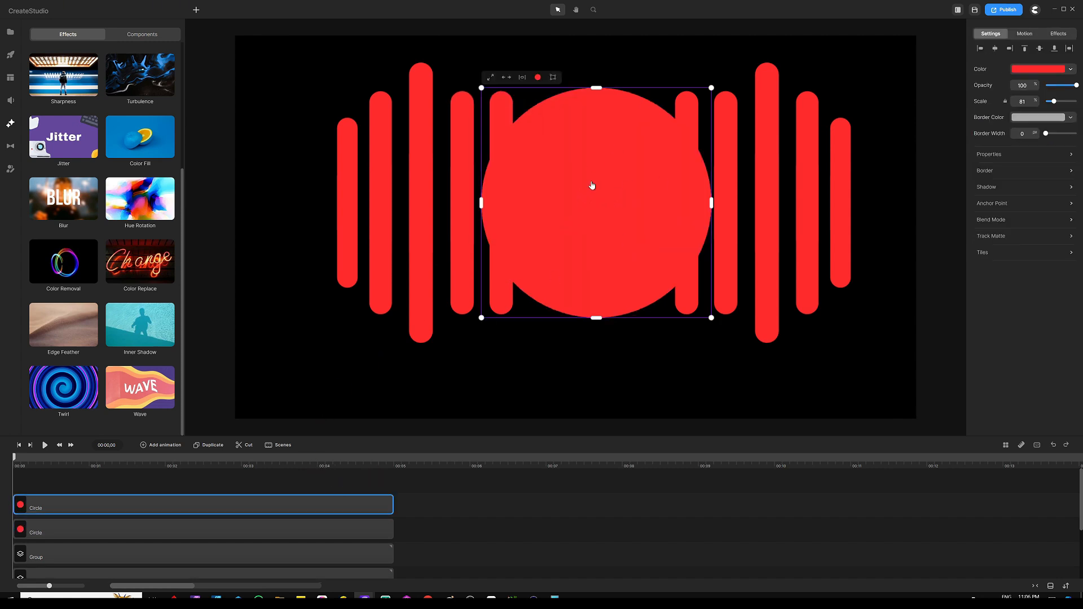
left_click(537, 78)
left_click_drag(512, 109, 545, 146)
left_click(423, 497)
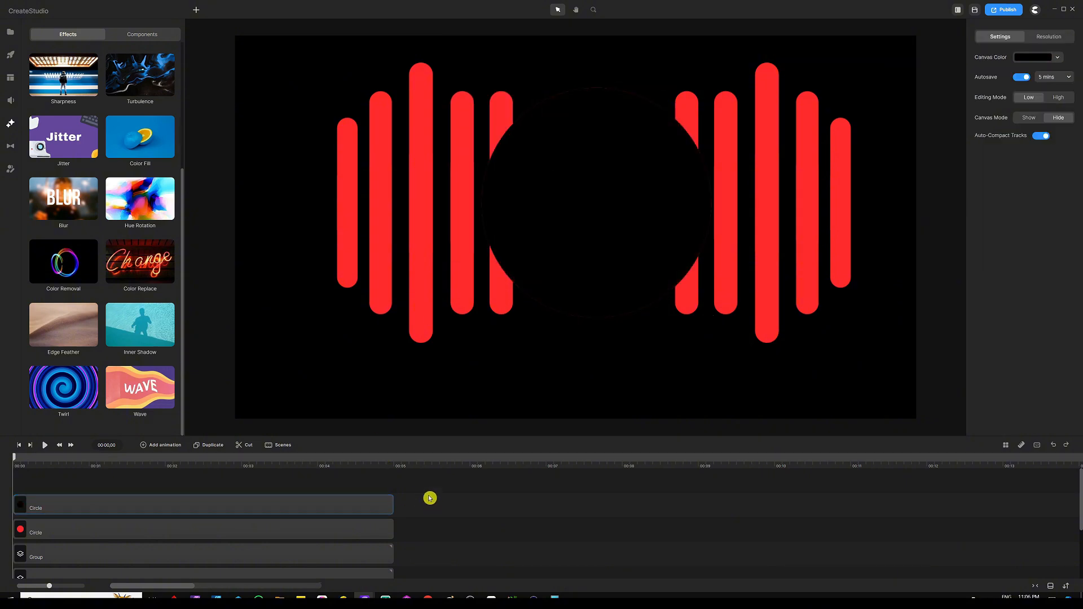
Enlarge the red circle to scale 90 so it forms a ring around the black circle
left_click(330, 530)
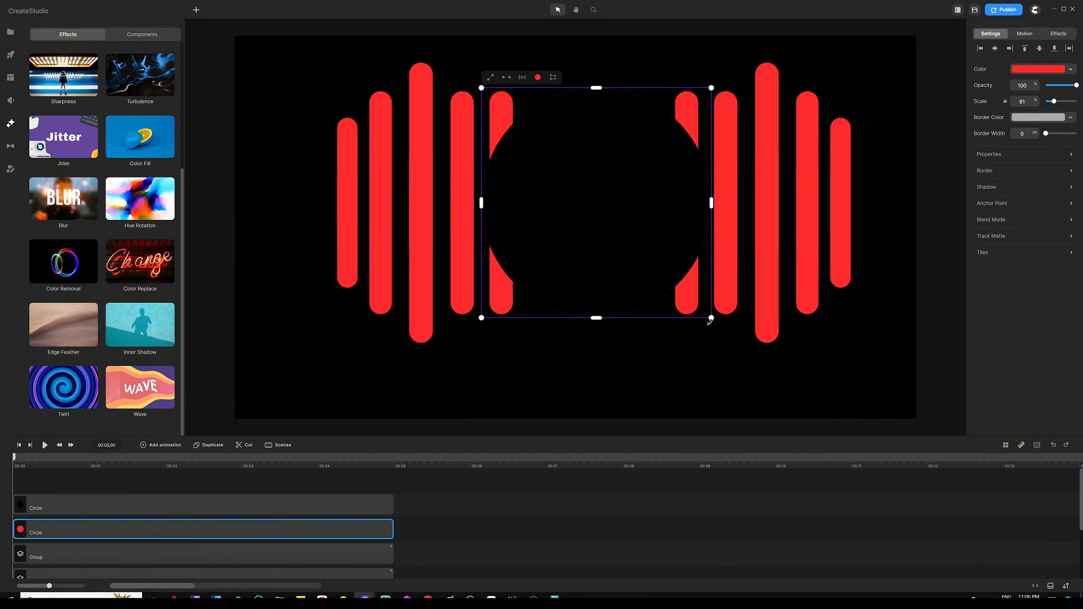
left_click_drag(712, 319, 725, 331)
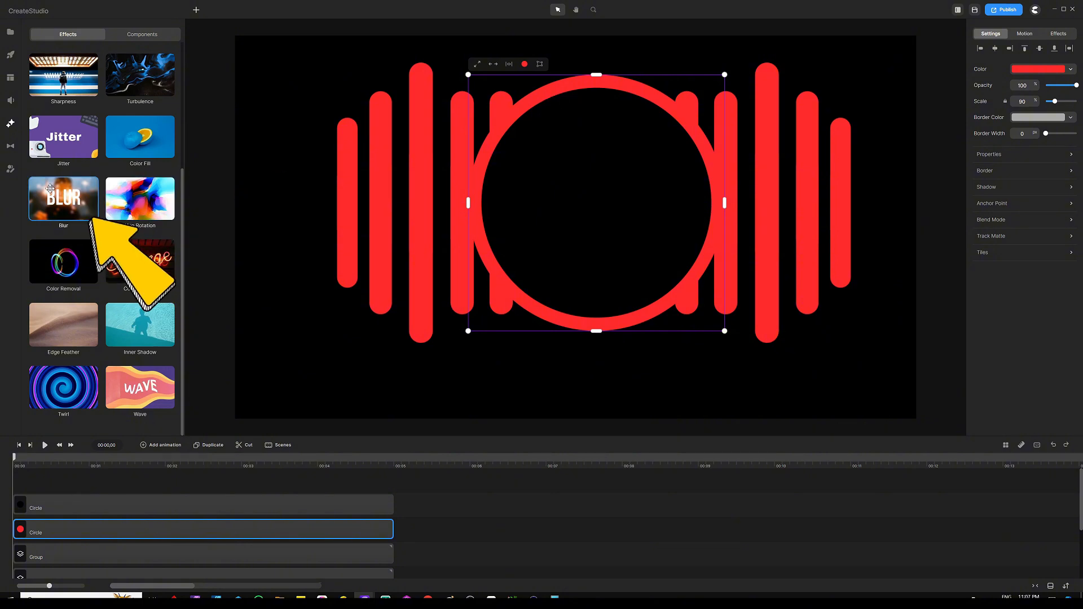
Apply the Blur effect to the red circle and set its strength to 1000
left_click_drag(50, 190, 104, 530)
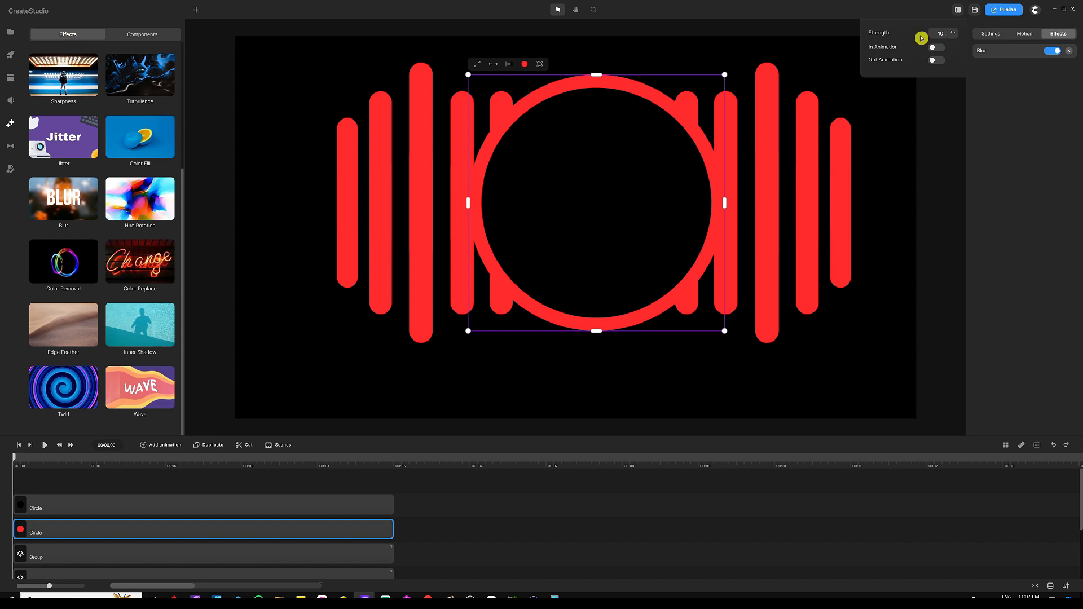
left_click_drag(952, 32, 1010, 36)
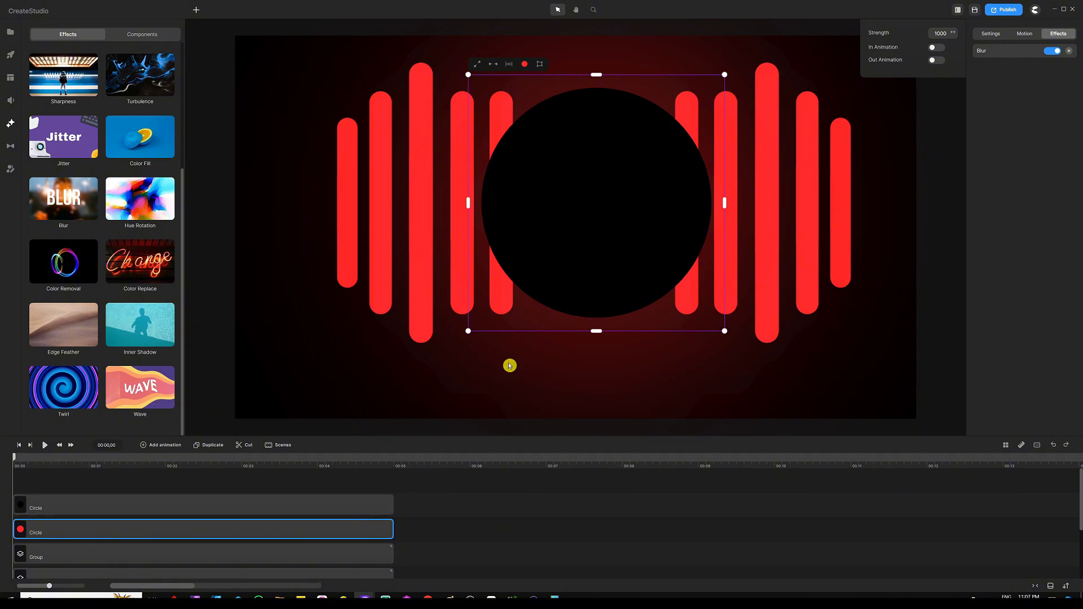
left_click(313, 480)
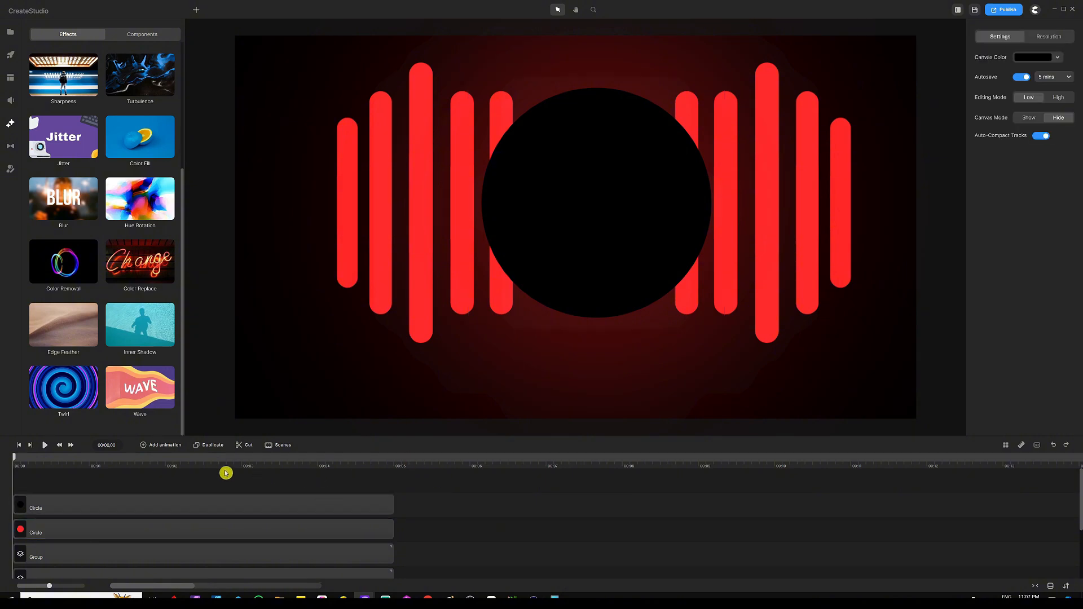
Preview the animation with the glowing circle, pause, and return the playhead to the start
left_click(43, 446)
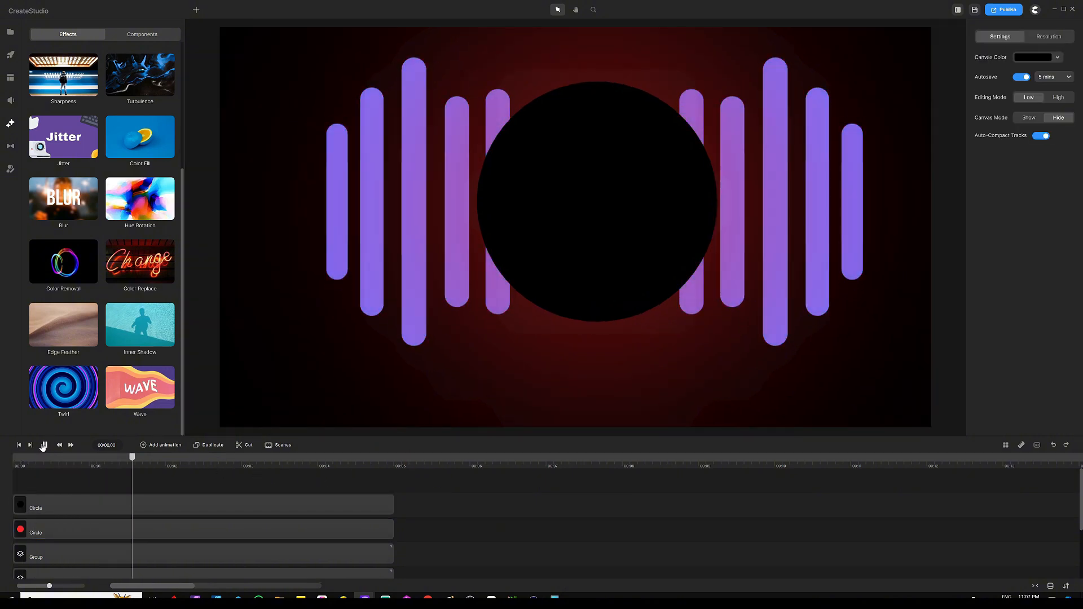
left_click(44, 446)
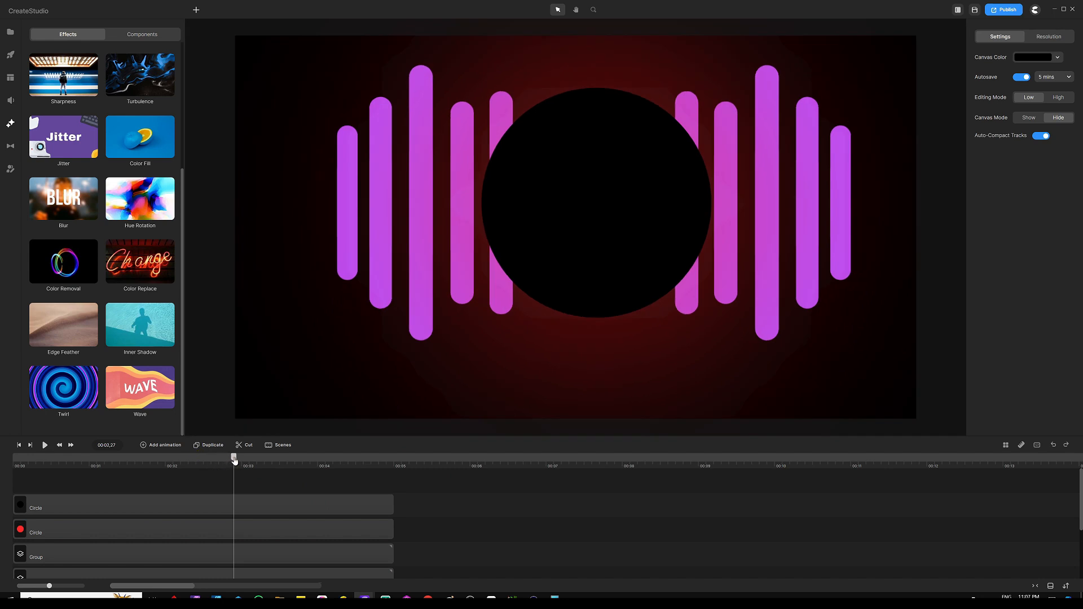
left_click_drag(234, 458, 12, 460)
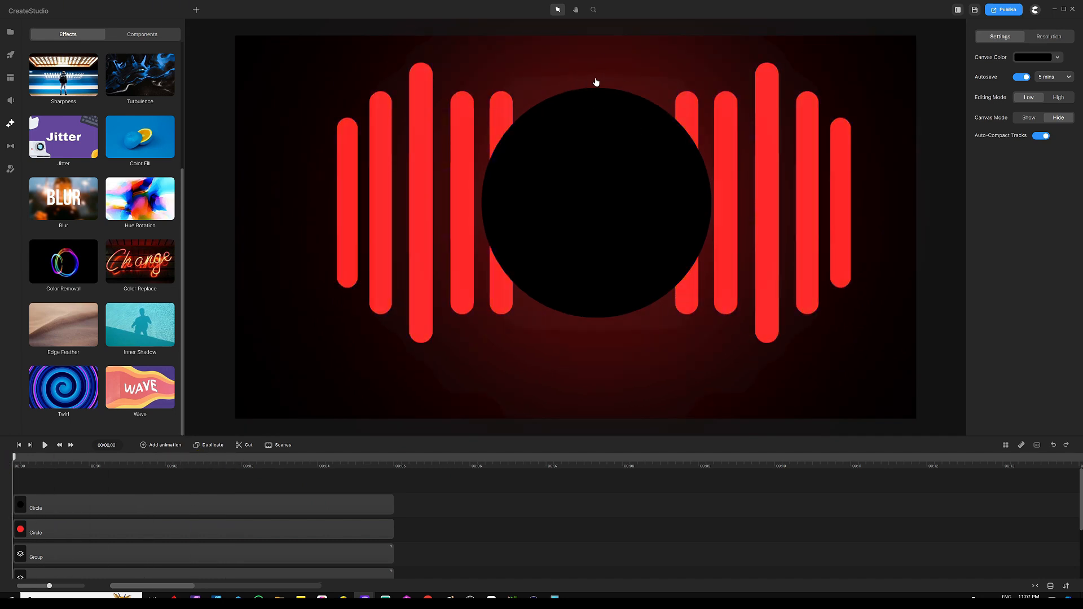
Select the red circle and apply the Hue Rotation effect to it
left_click(594, 163)
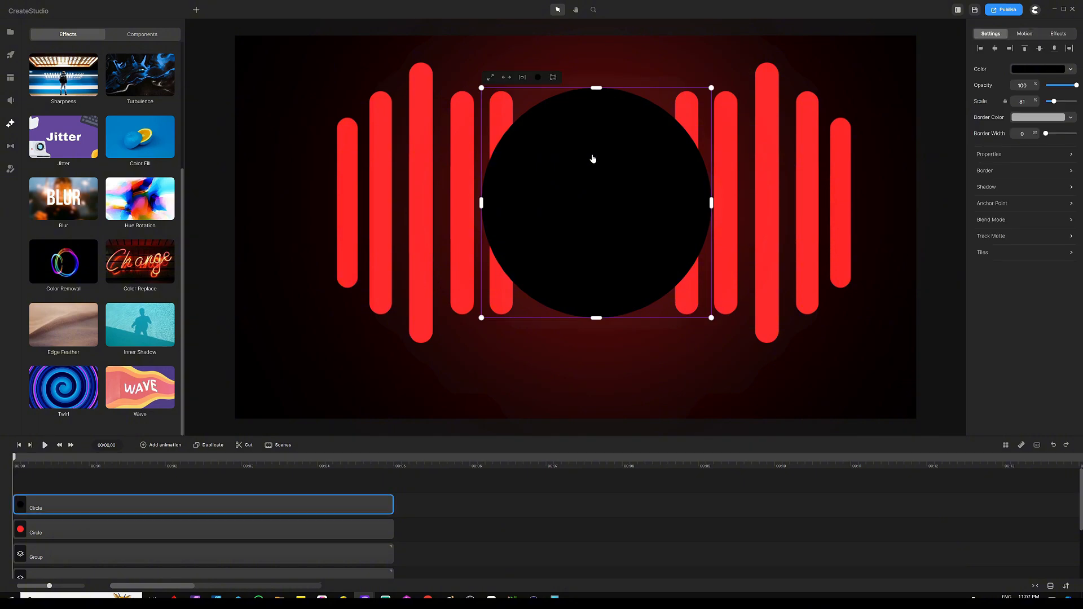
left_click(104, 535)
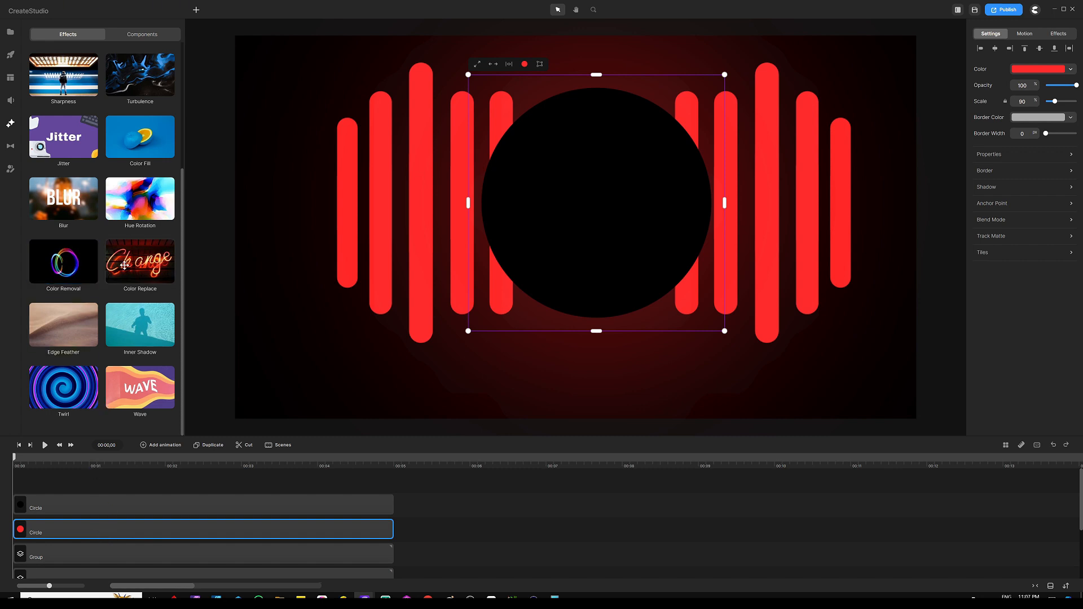
mouse_move(140, 191)
left_mouse_down()
mouse_move(235, 246)
mouse_move(113, 475)
mouse_move(102, 525)
left_mouse_up()
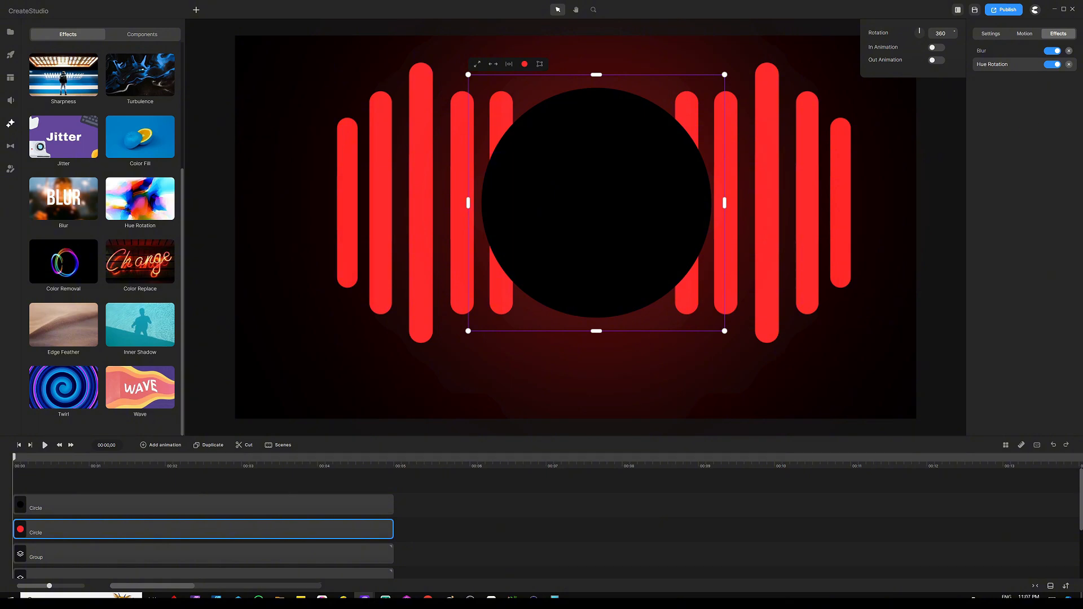
Enable In and Out Animation for the circle's Hue Rotation and stretch the Hue In segment to about half the clip
left_click(935, 49)
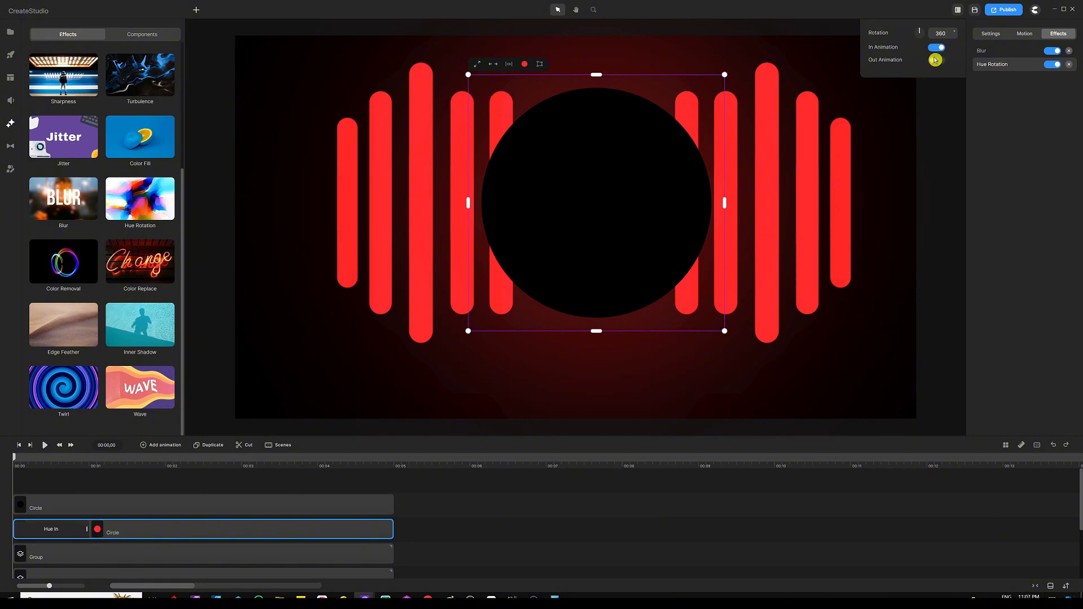
left_click(937, 60)
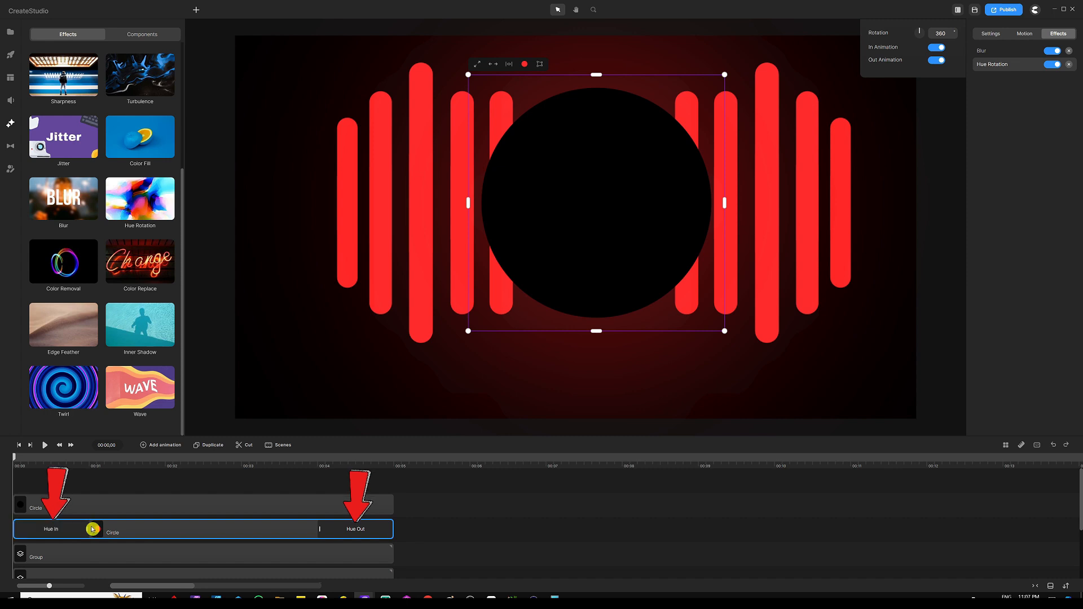
left_click_drag(92, 529, 192, 528)
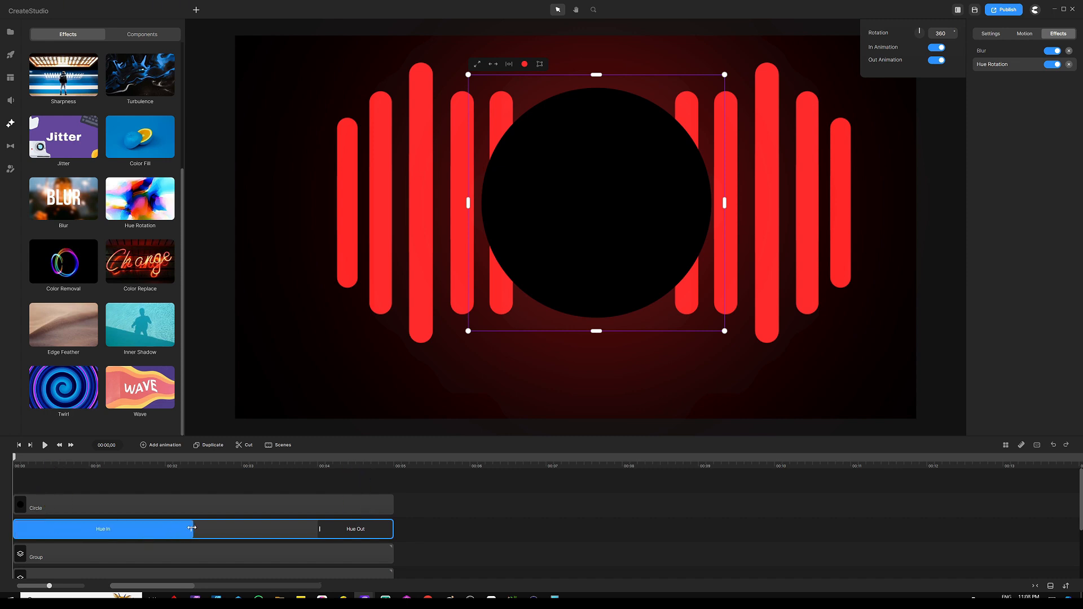
Stretch the circle's Hue Out segment so it starts where the Hue In segment ends
left_click(319, 530)
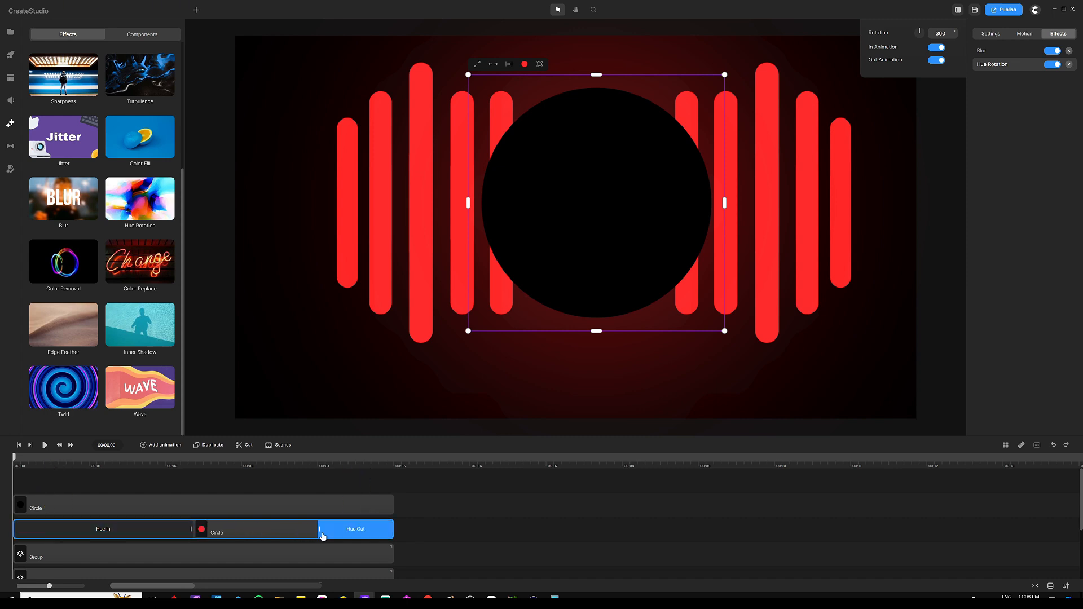
left_click_drag(319, 530, 194, 529)
left_click(173, 529)
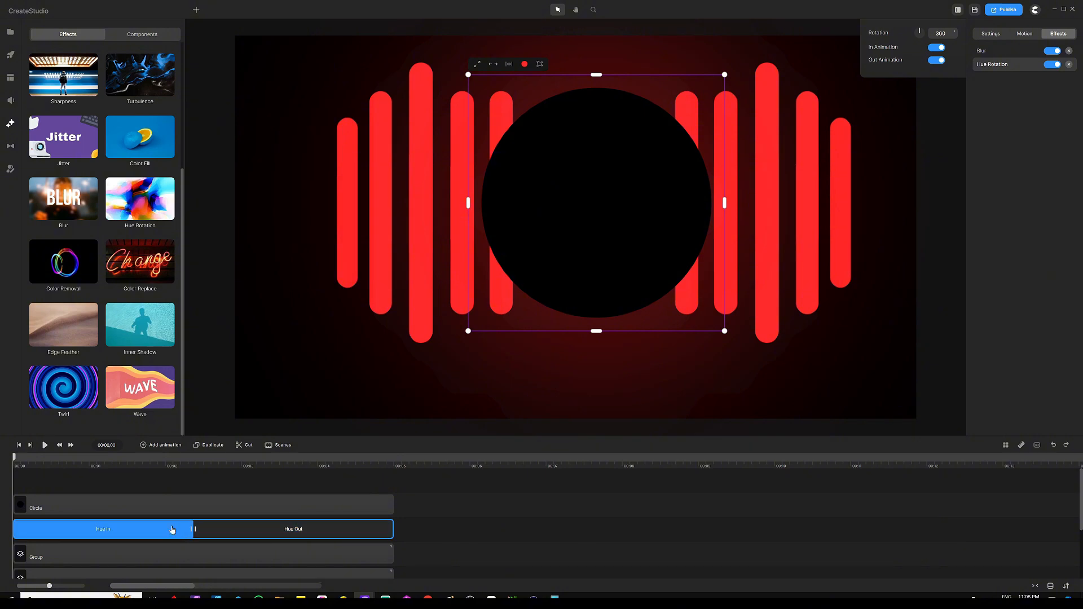
Preview the animation with the circle's hue change, pause, and return the playhead to the start
left_click(55, 472)
left_click(44, 446)
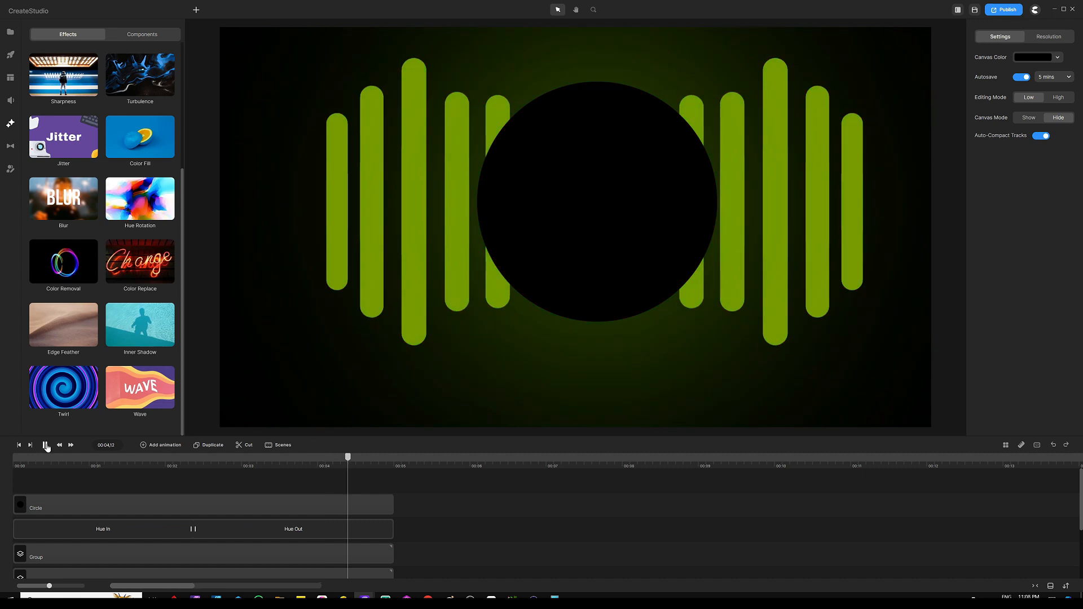
left_click(43, 446)
left_click_drag(346, 456, 3, 467)
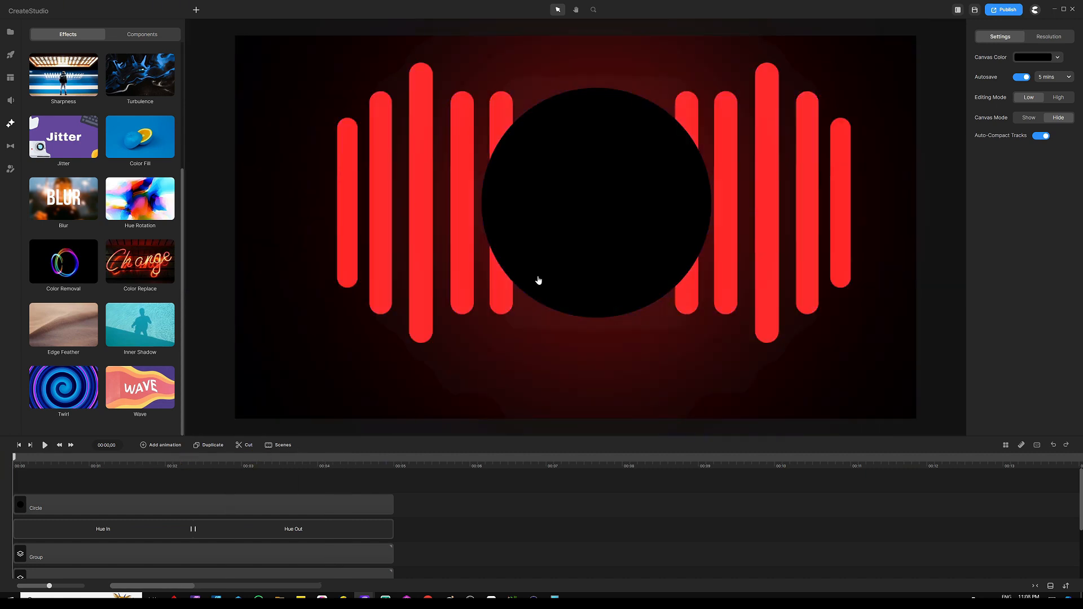
Select the circle and apply the Scale loop motion animation In & Out to it
left_click(574, 179)
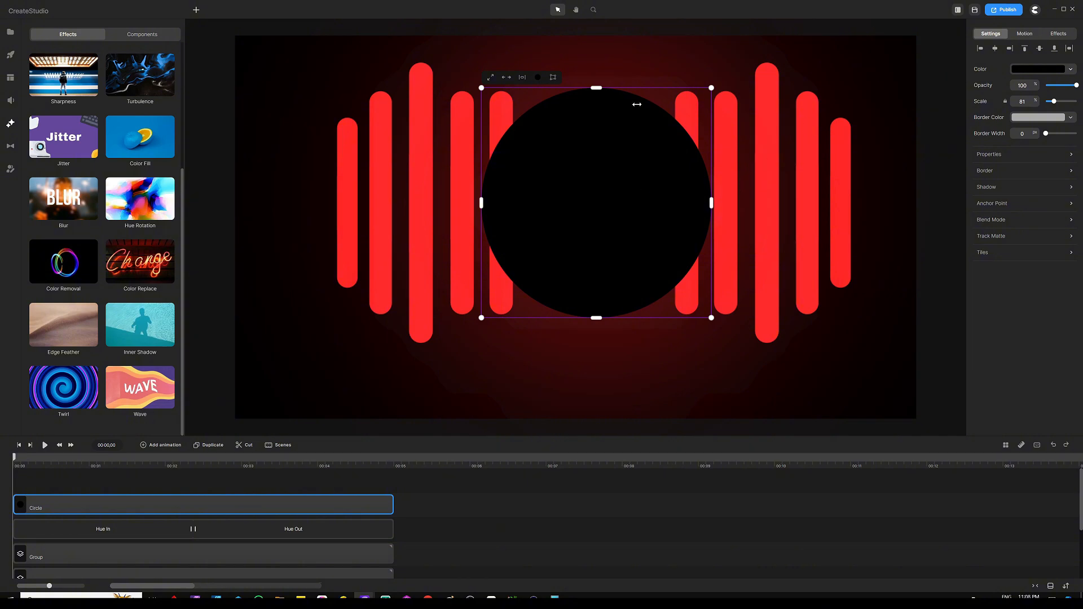
left_click(1024, 33)
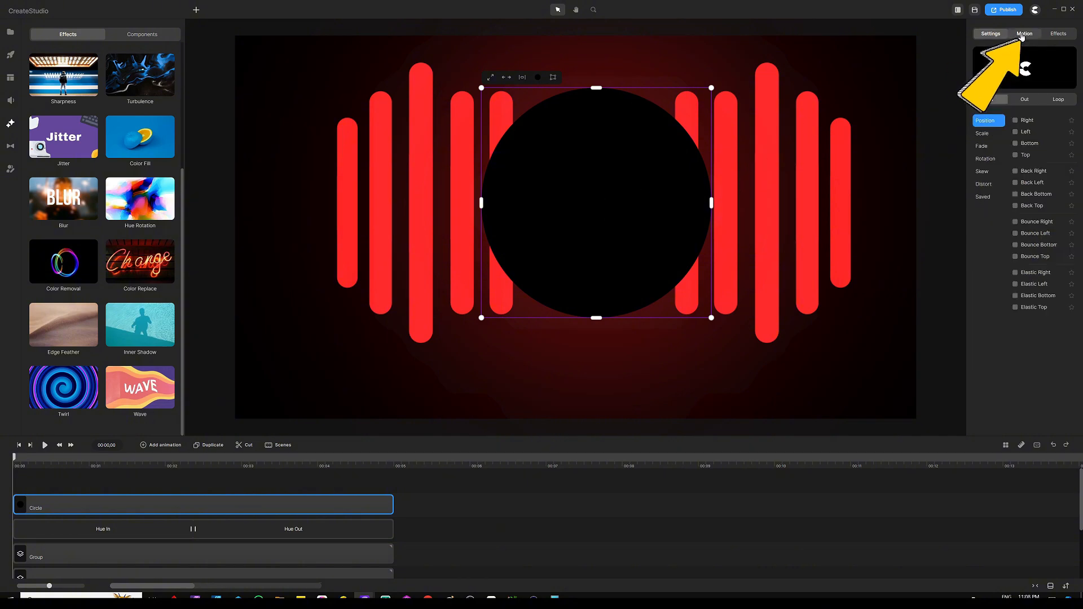
left_click(1058, 100)
left_click(984, 138)
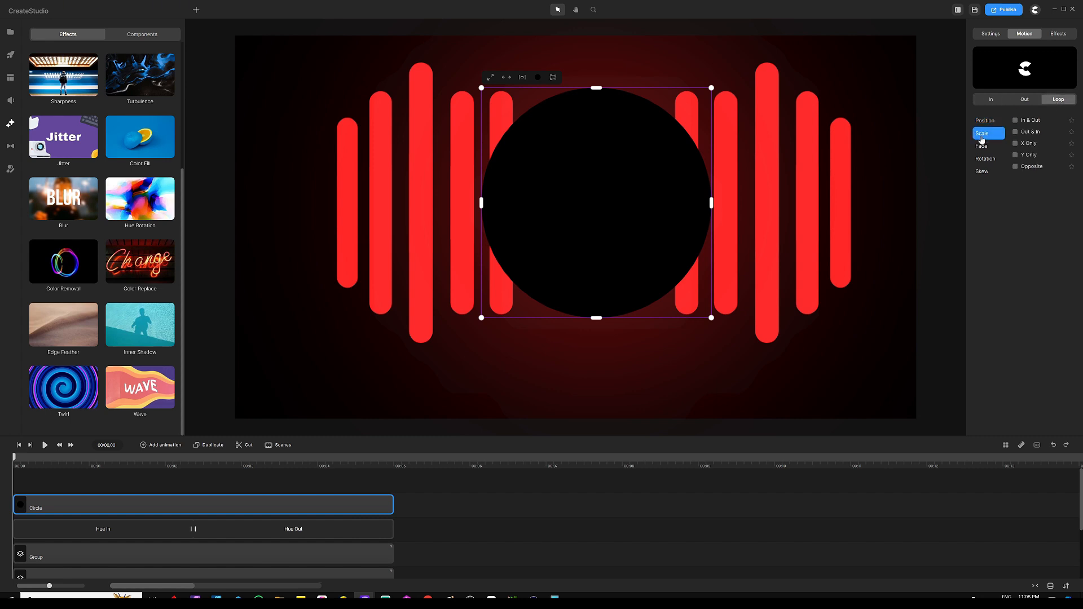
left_click(1015, 120)
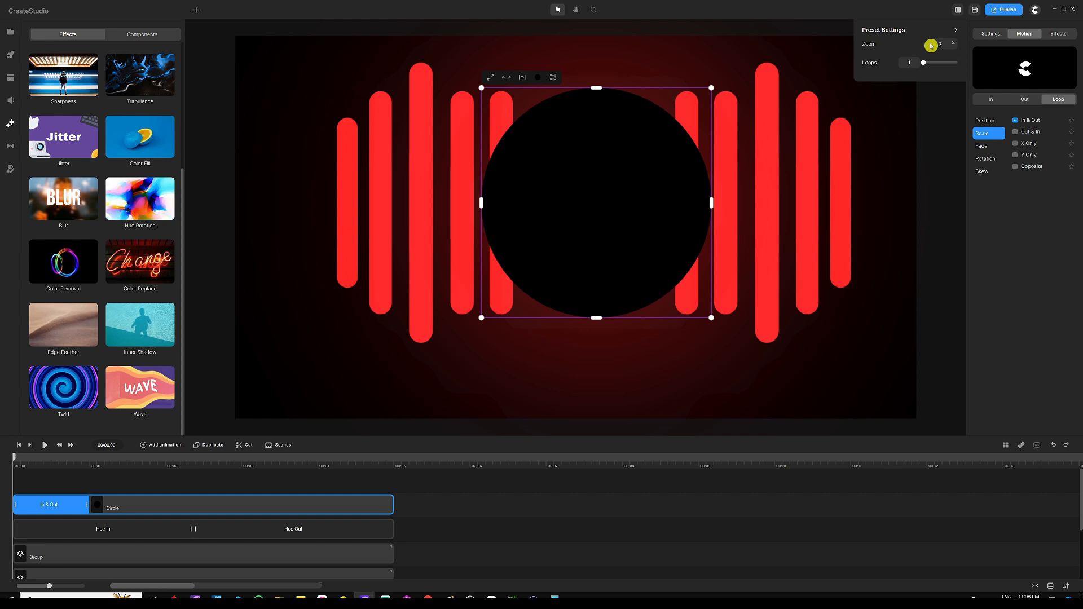
Adjust the loop count and stretch the circle's In & Out loop segment across the full clip length
left_click_drag(915, 64, 896, 66)
left_click_drag(85, 505, 103, 504)
left_click_drag(238, 505, 385, 504)
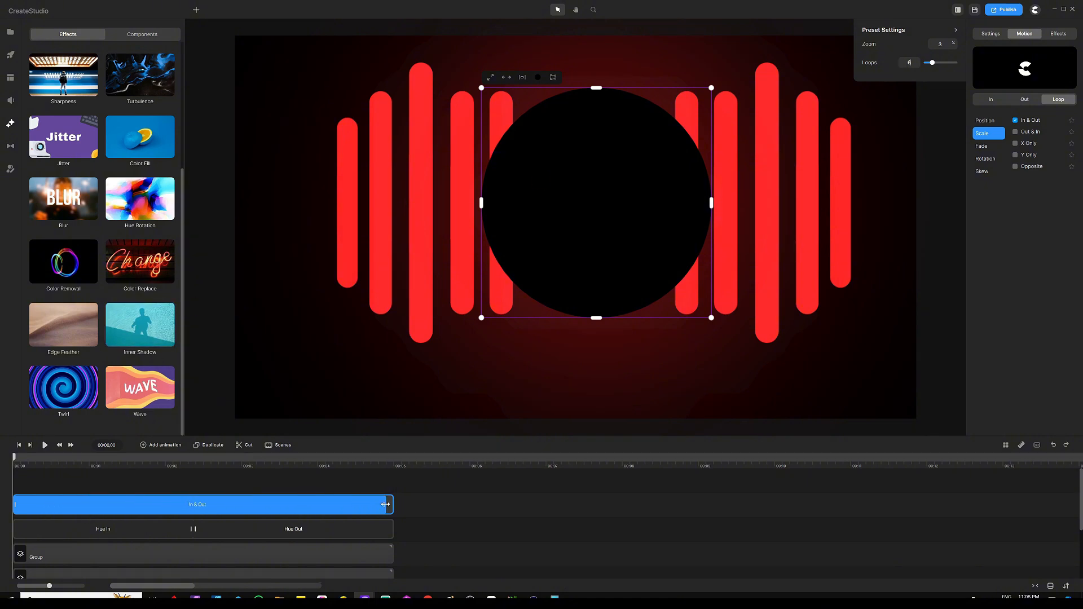
Preview the pulsing circle animation, pause, and return the playhead to the start
left_click(79, 478)
left_click(44, 445)
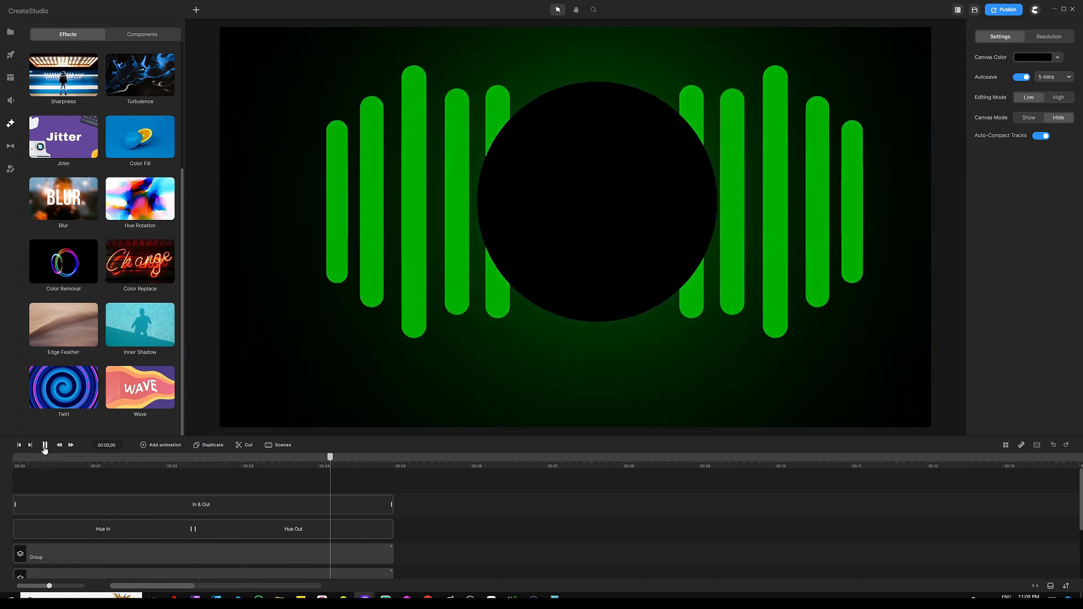
left_click(45, 448)
left_click_drag(345, 458, 7, 447)
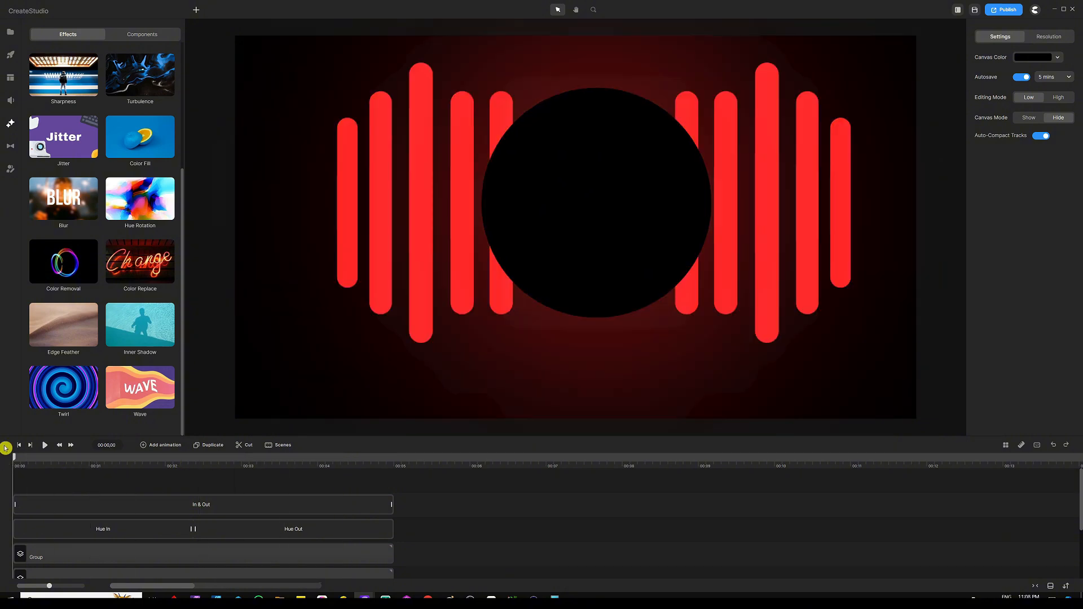
Open the global media library's Logo folder and add the Toonies Animation logo to the canvas
left_click(11, 33)
left_click(146, 40)
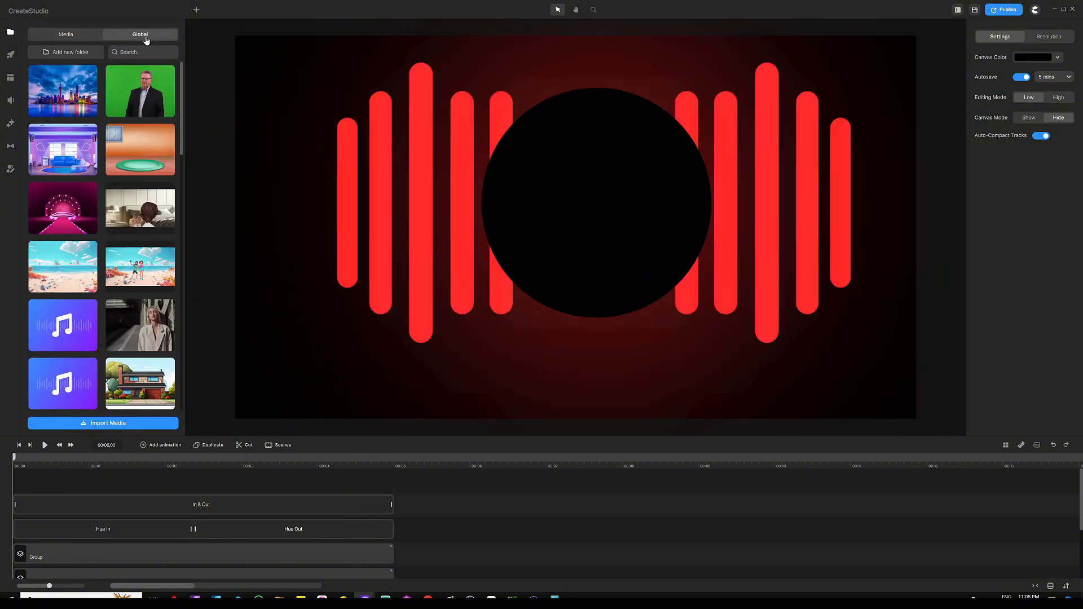
scroll(99, 168, "down", 15)
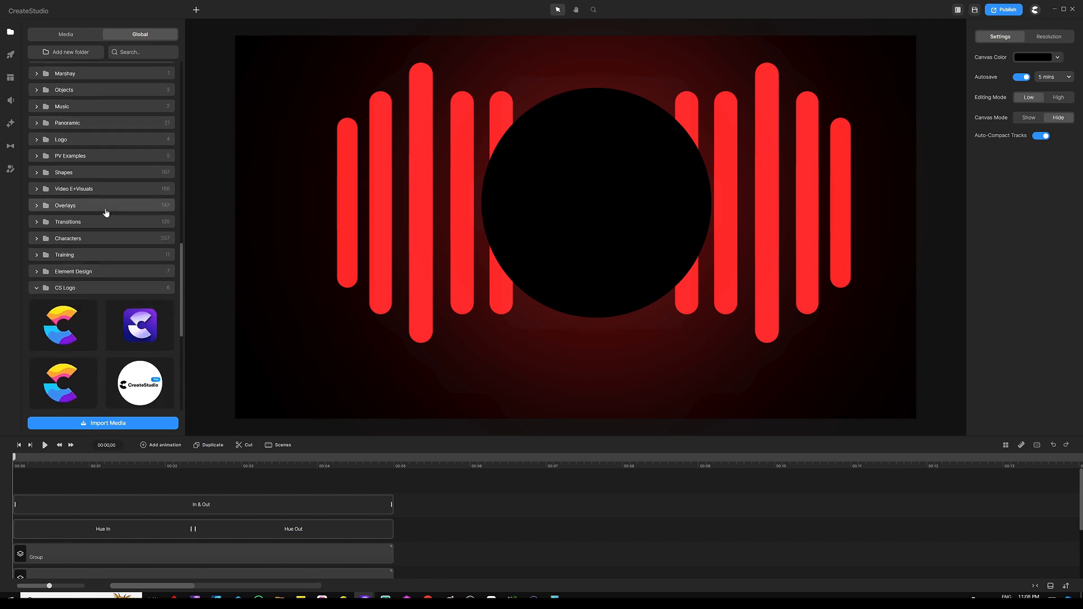
scroll(79, 237, "up", 3)
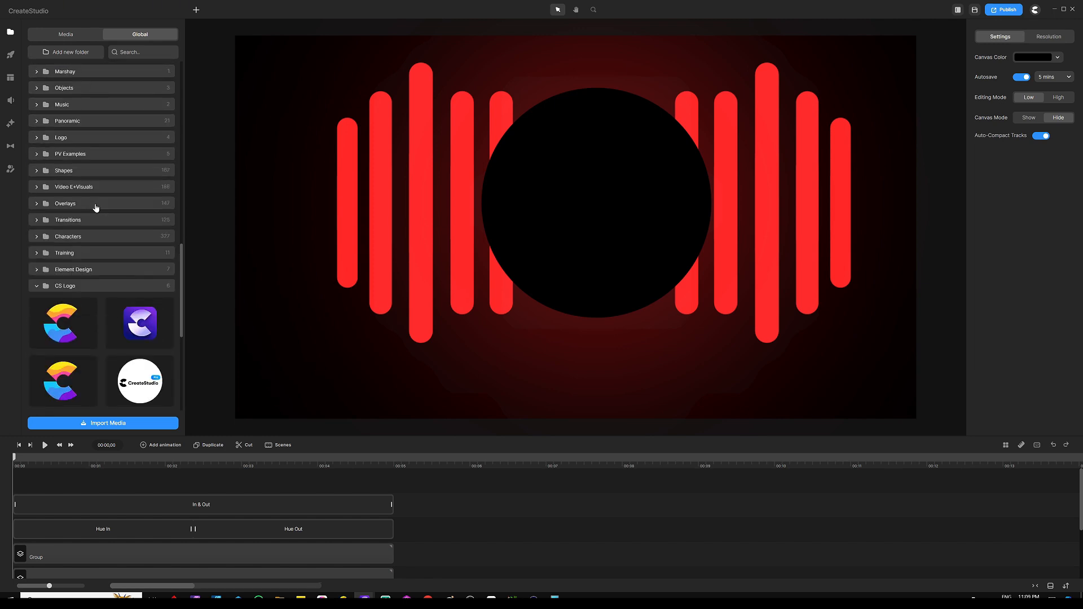
left_click(38, 140)
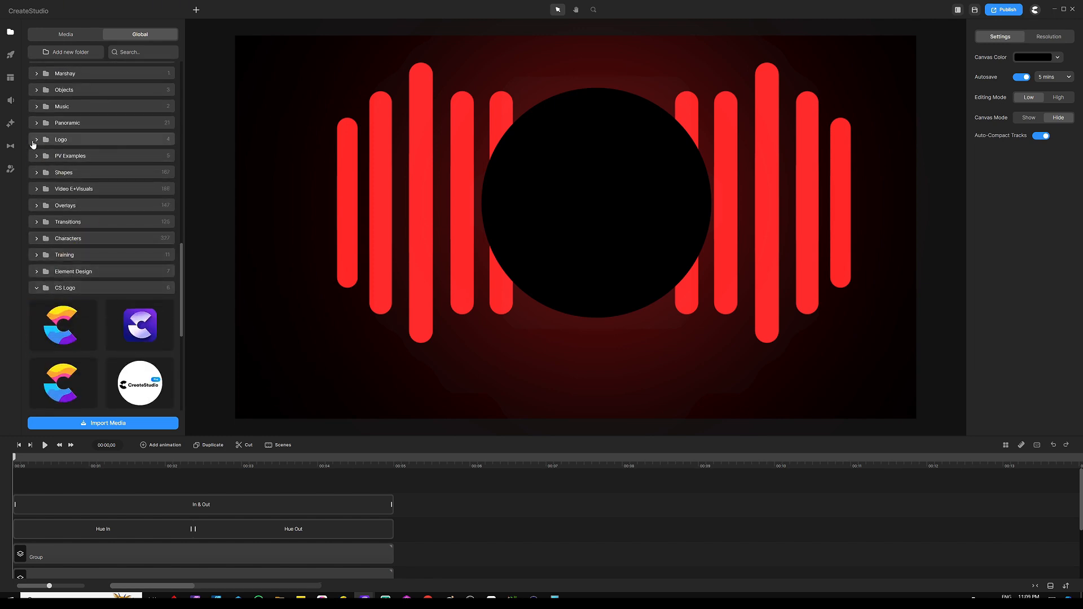
left_click_drag(39, 157, 525, 178)
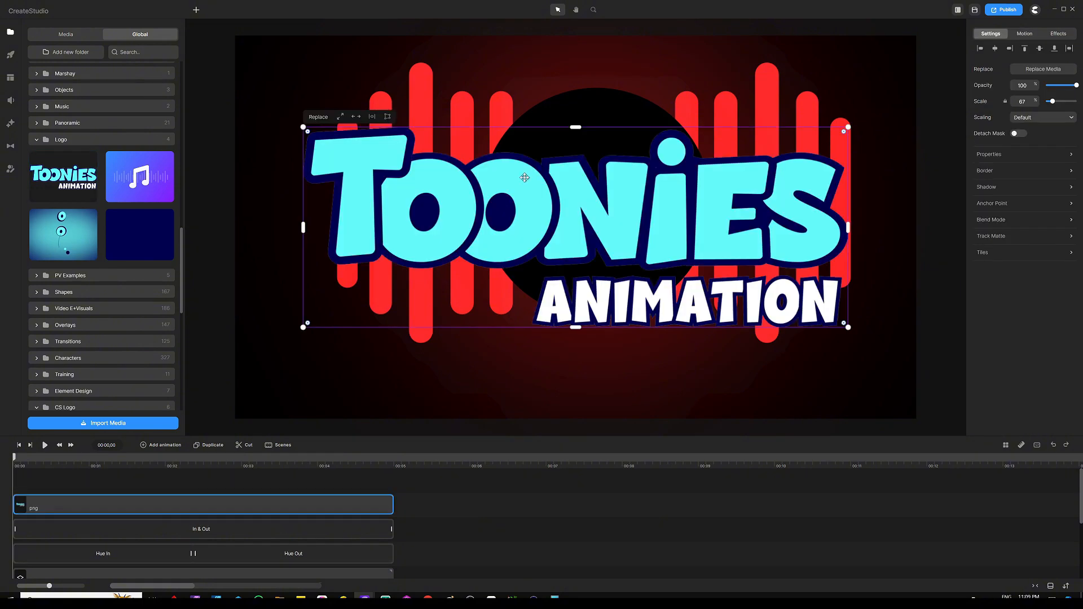
Scale the logo down and centre it inside the black circle
left_click_drag(846, 126, 677, 190)
left_click_drag(578, 230, 596, 212)
left_click(298, 484)
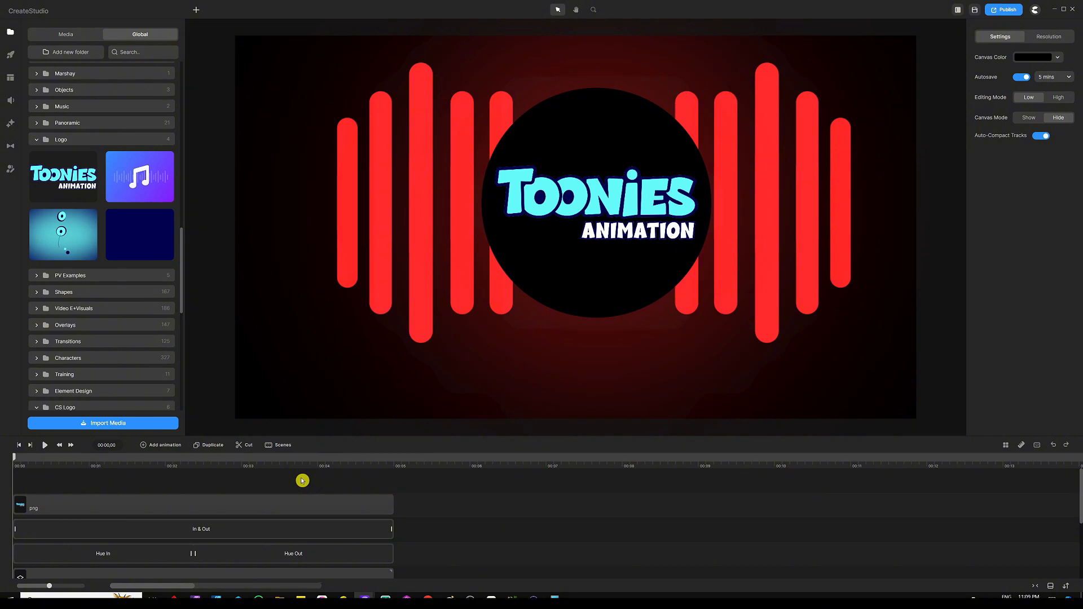
Group all layers together into a single group and play the animation preview
key("ctrl+a")
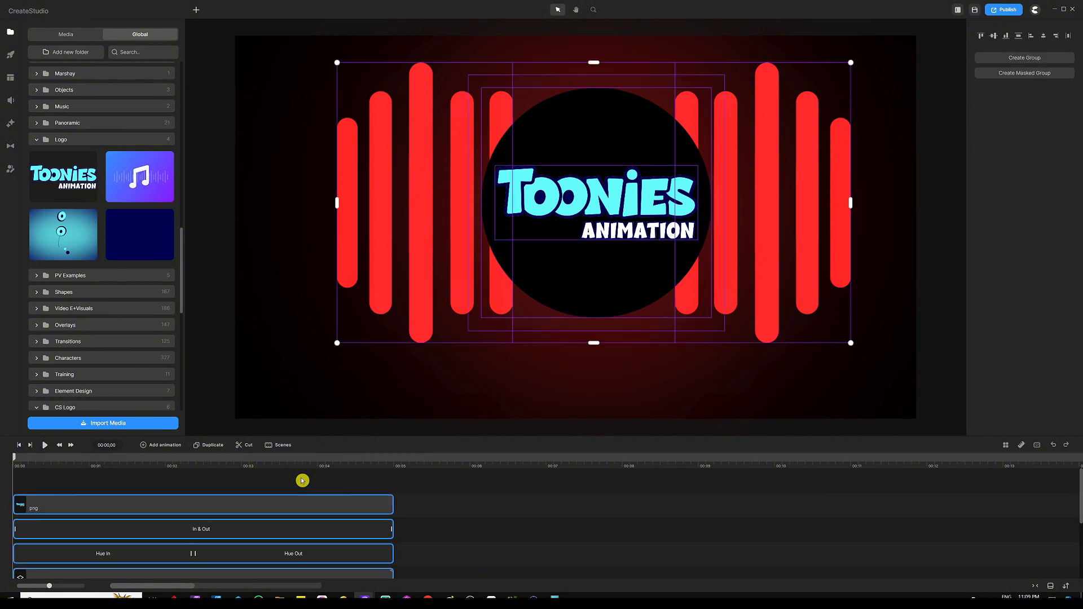
key("ctrl+g")
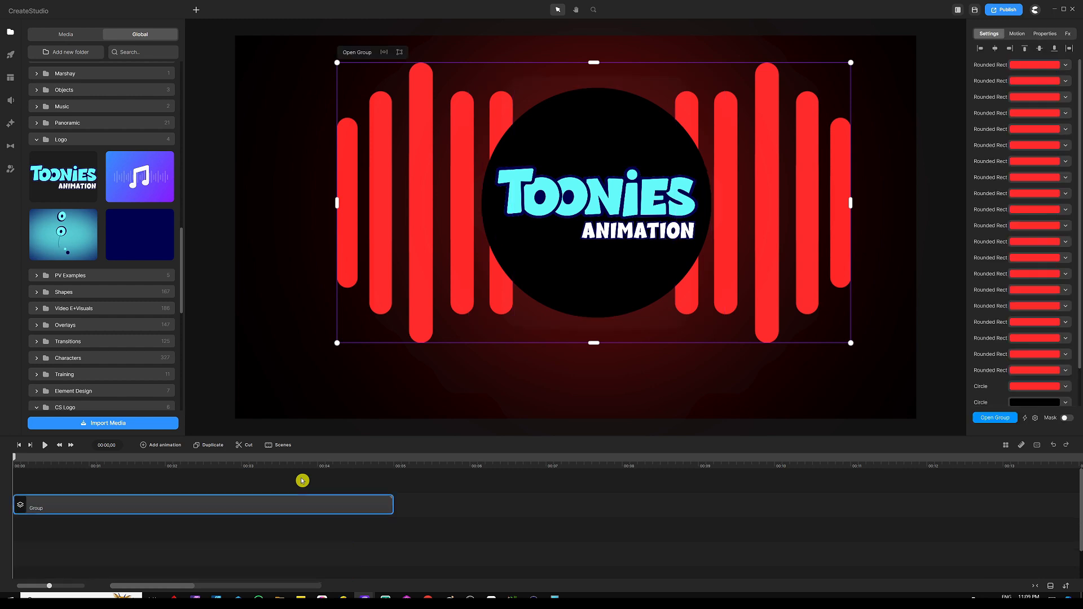
left_click(258, 494)
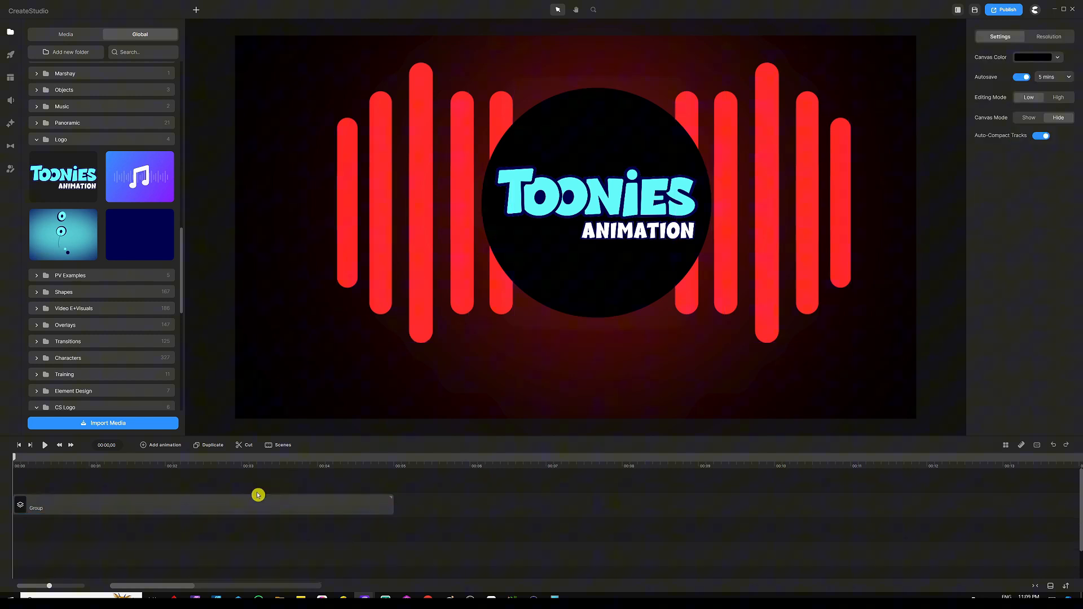
left_click(44, 445)
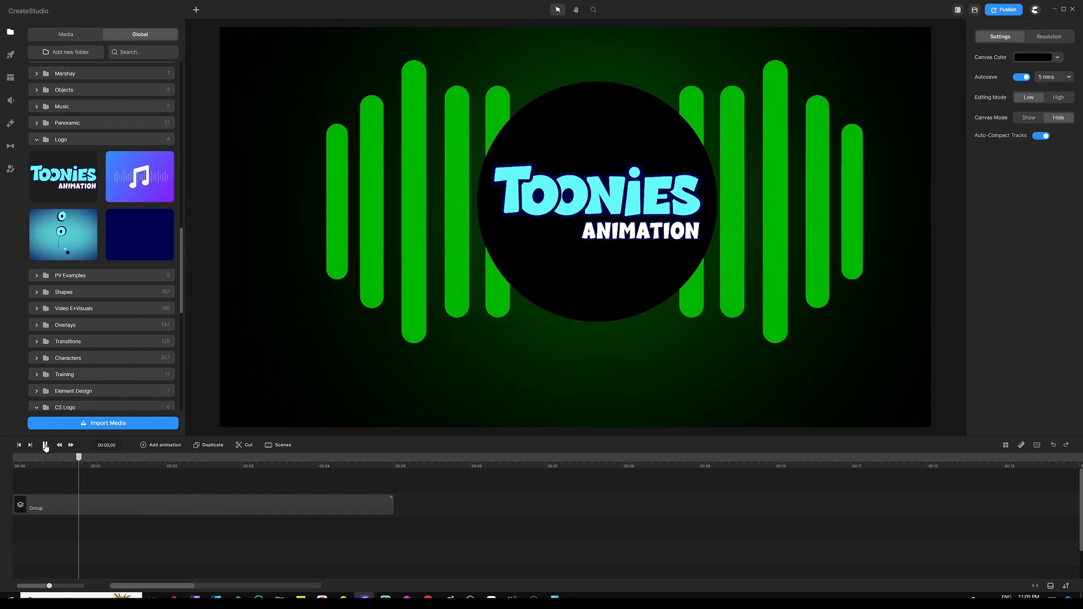